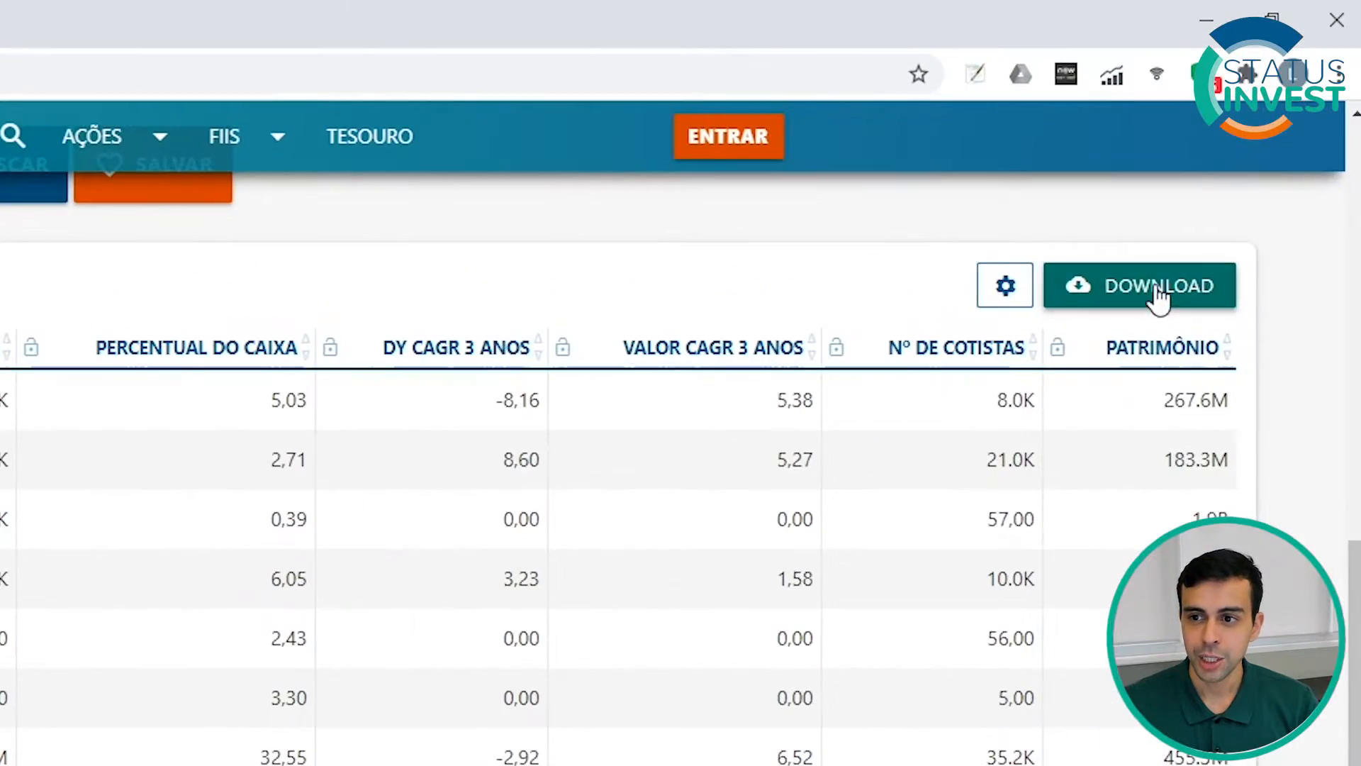
Step: Download the fund screener results as a CSV and copy its columns A to K, from TICKER to GESTAO
{"action": "left_click", "coordinate": [1298, 136]}
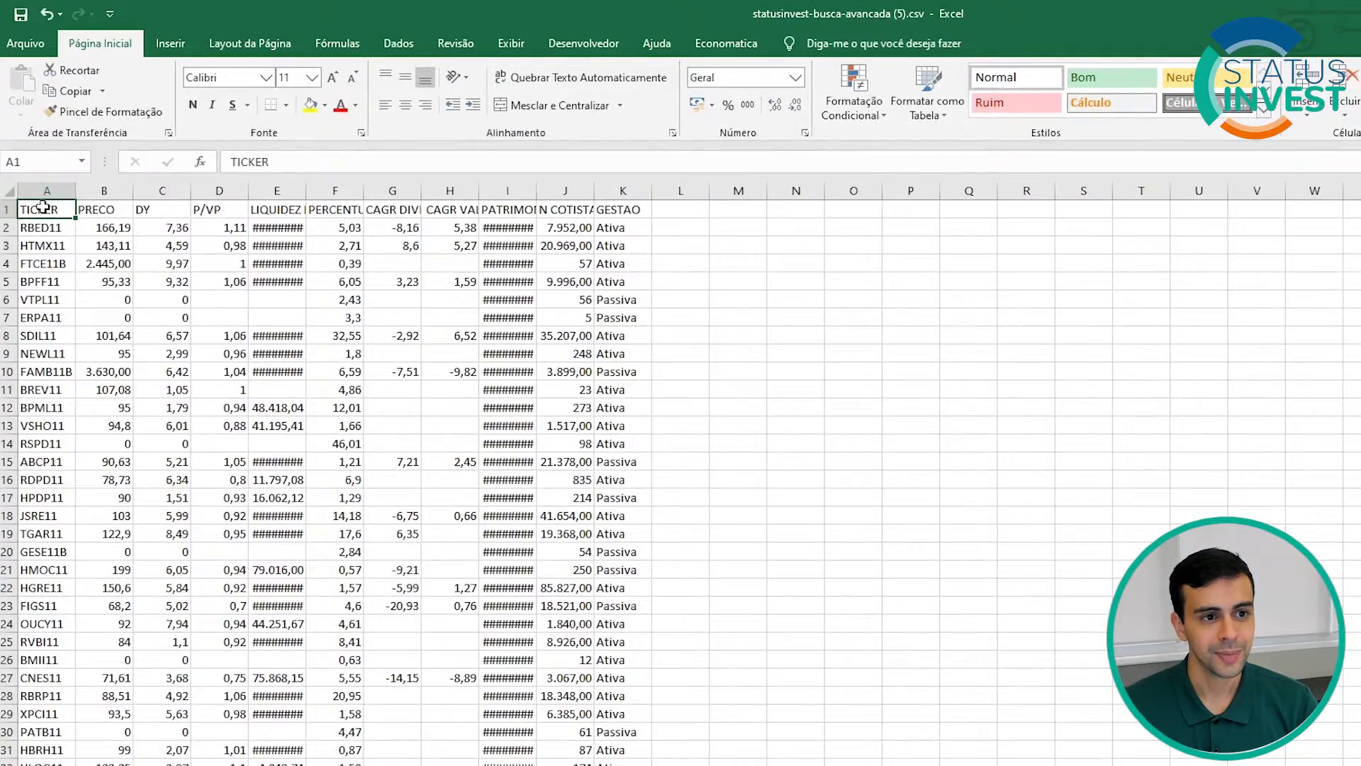
{"action": "left_click_drag", "start_coordinate": [47, 191], "coordinate": [641, 190]}
{"action": "key", "text": "ctrl+c"}
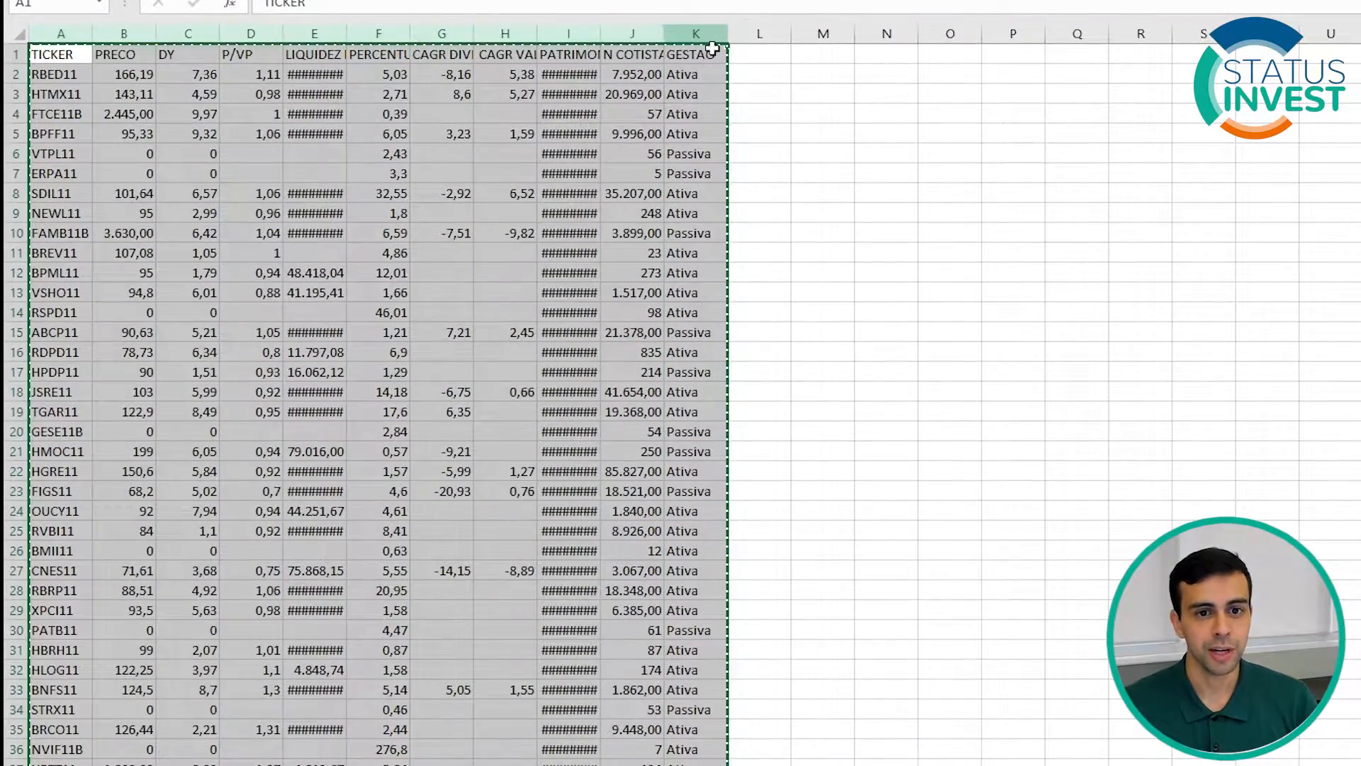
Step: Switch to the Planilha FII's INDEX MATCH workbook and paste the copied data over the Base StatusInvest sheet, starting at column A
{"action": "key", "text": "alt+Tab"}
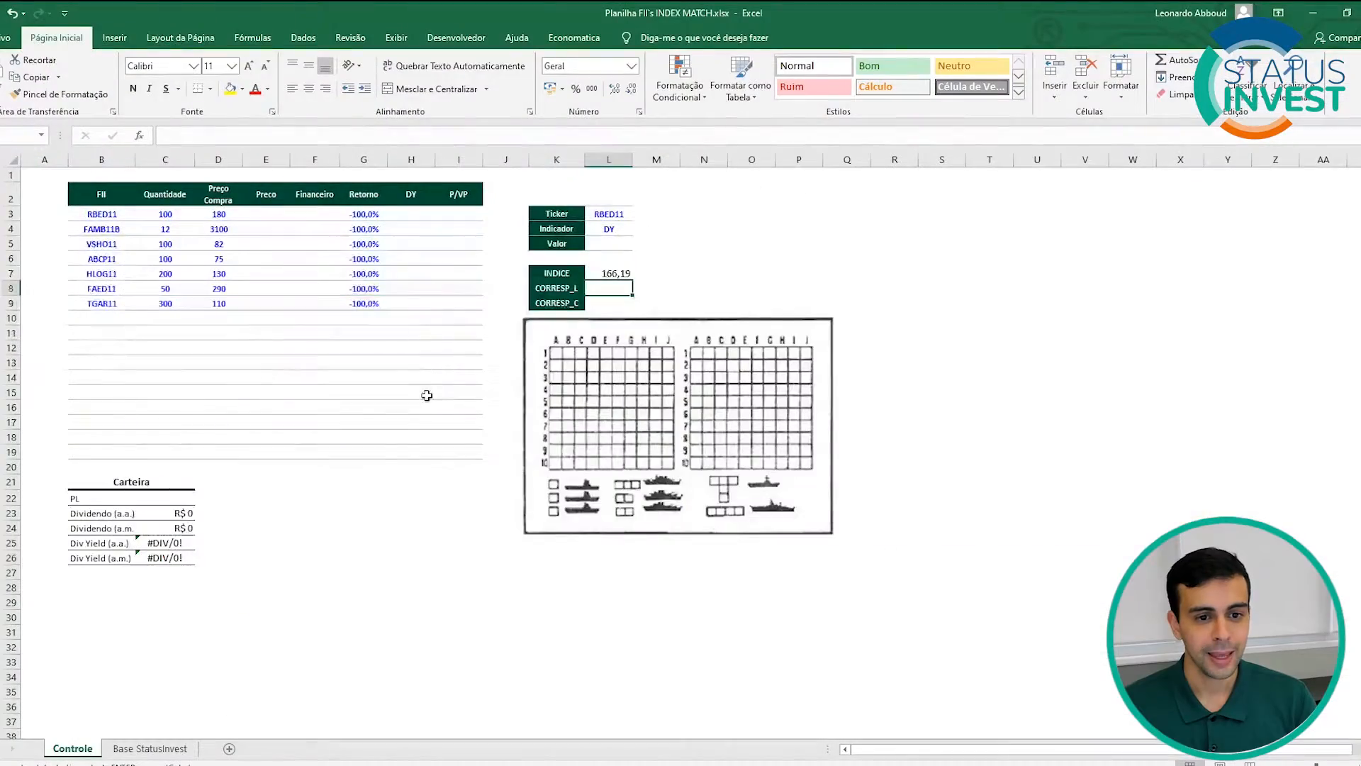
{"action": "left_click", "coordinate": [157, 748]}
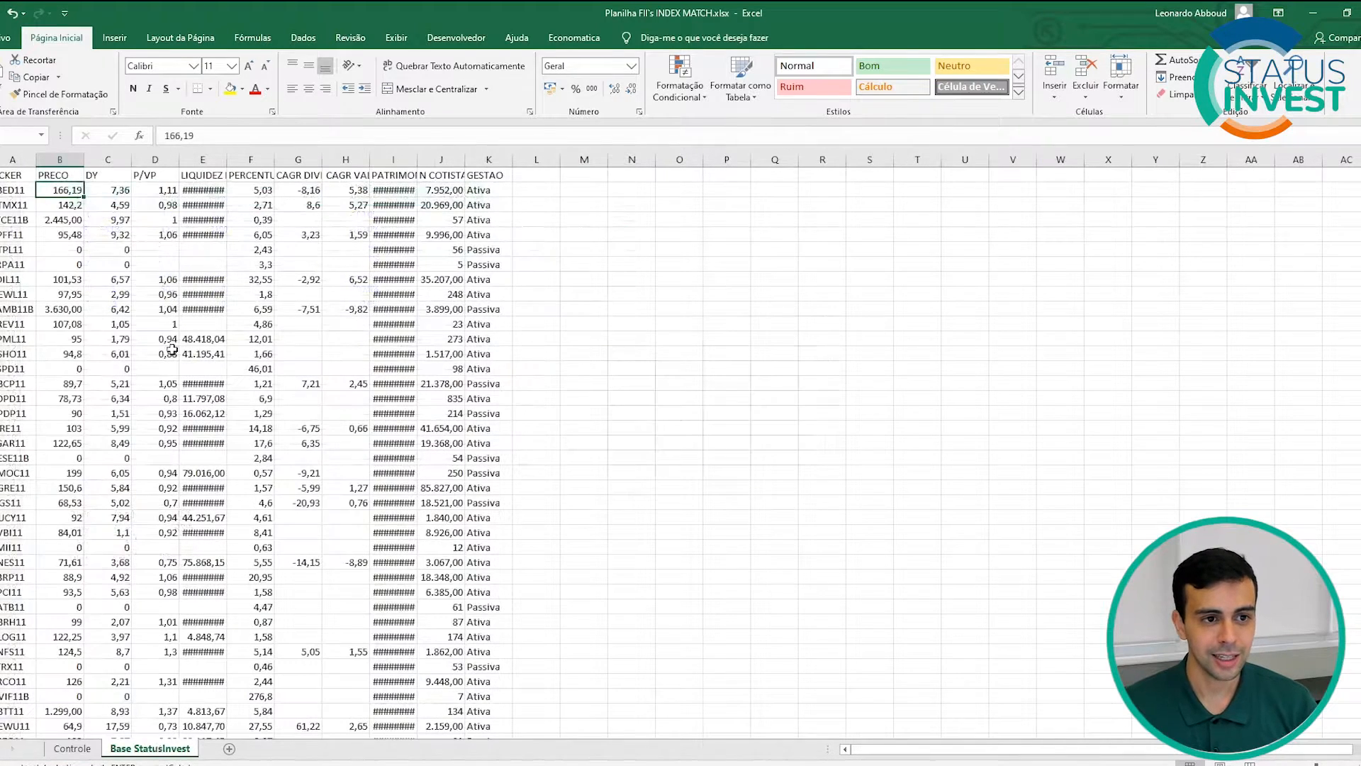
{"action": "left_click", "coordinate": [15, 157]}
{"action": "key", "text": "ctrl+v"}
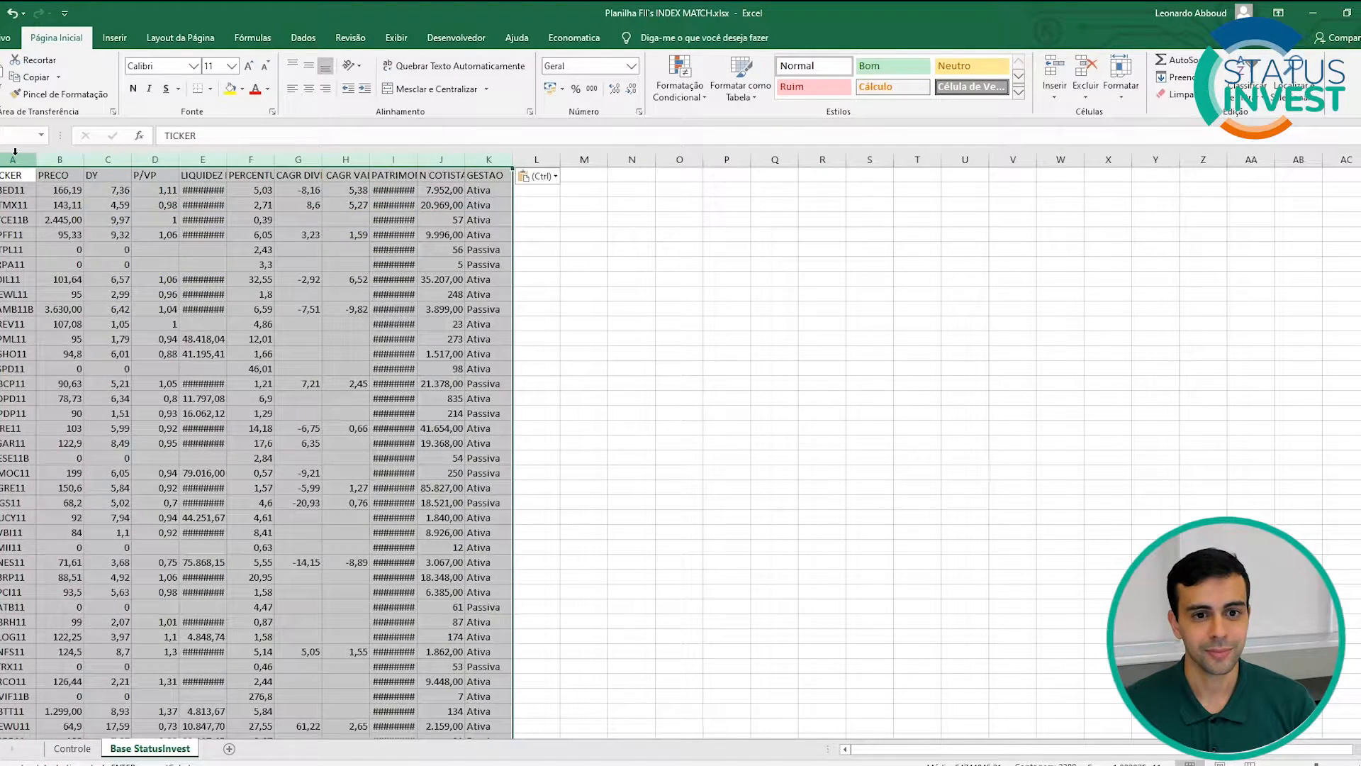
Step: Return to the Controle sheet and examine the portfolio's FII tickers and its Preco column
{"action": "left_click", "coordinate": [73, 748]}
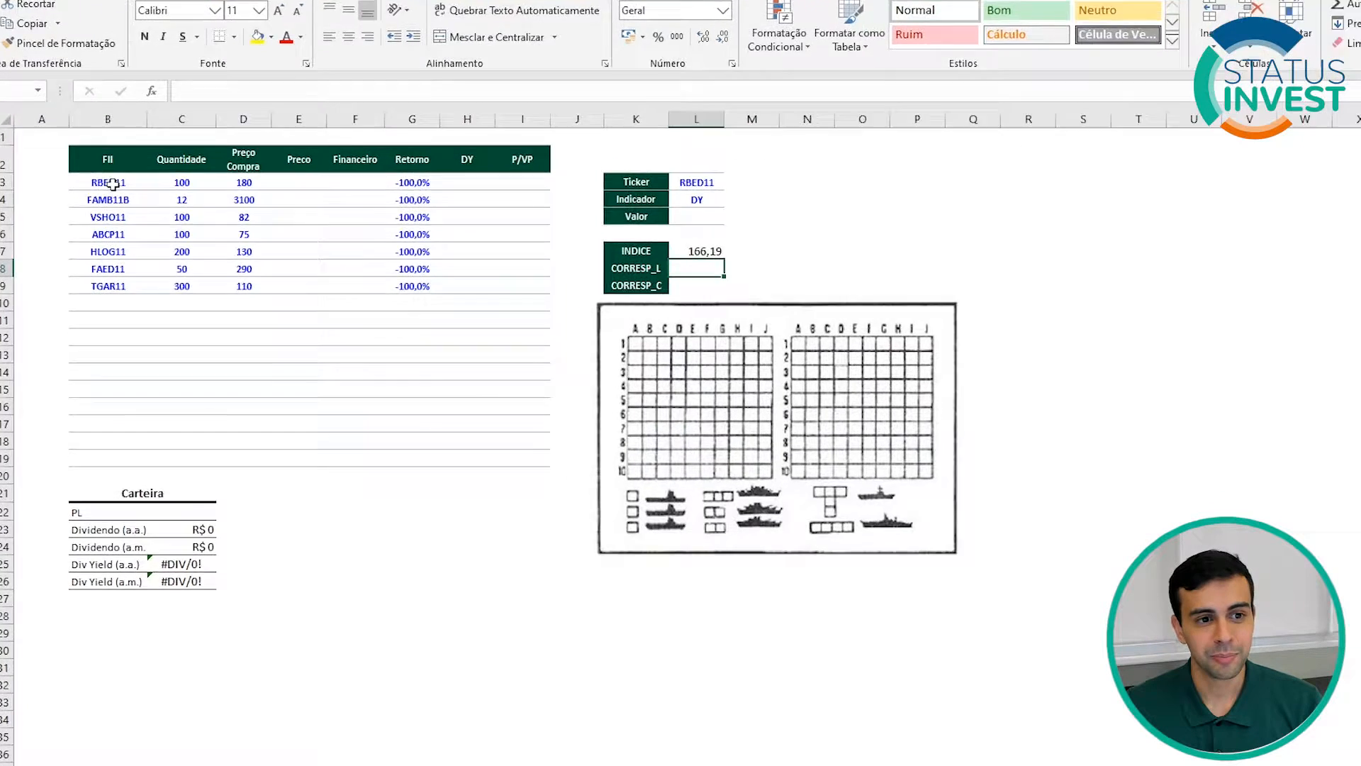
{"action": "left_click_drag", "start_coordinate": [105, 215], "coordinate": [105, 303]}
{"action": "left_click_drag", "start_coordinate": [124, 257], "coordinate": [125, 256]}
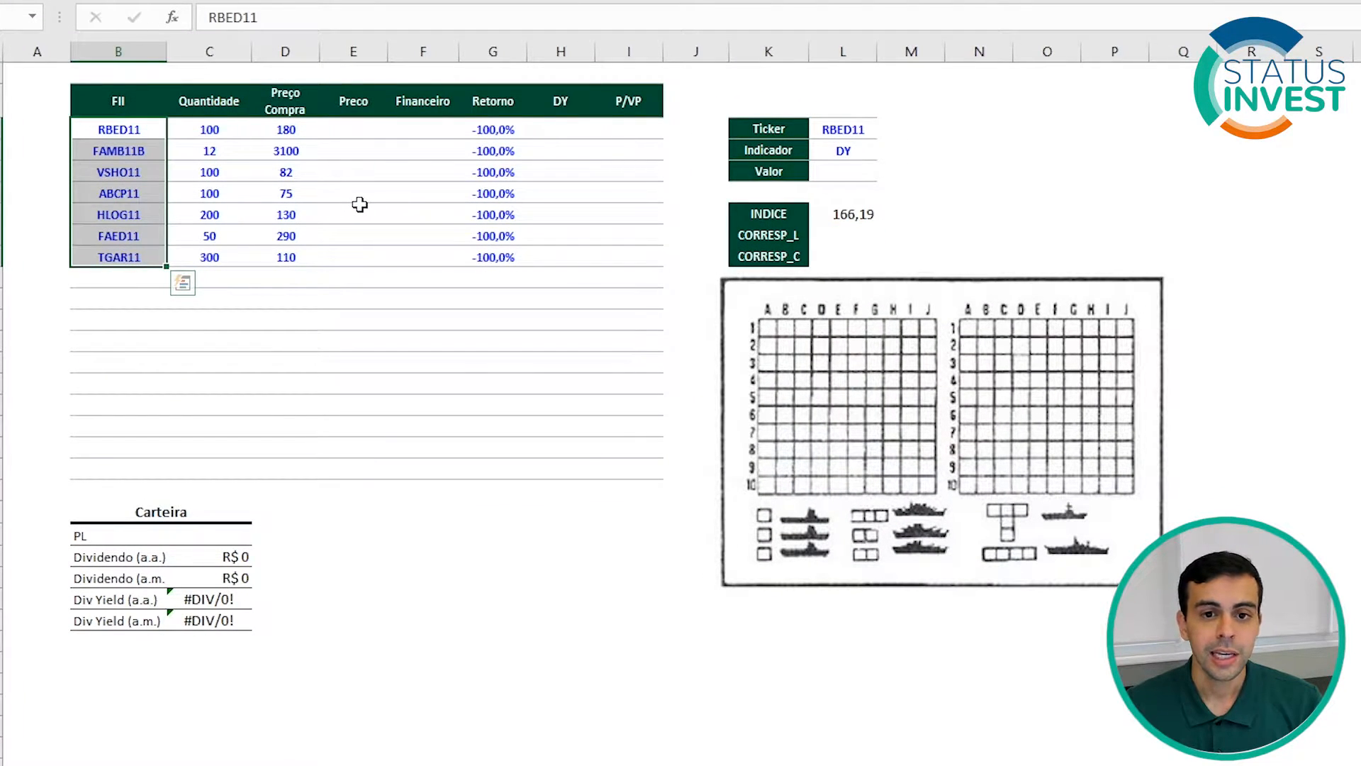
{"action": "left_click", "coordinate": [113, 129]}
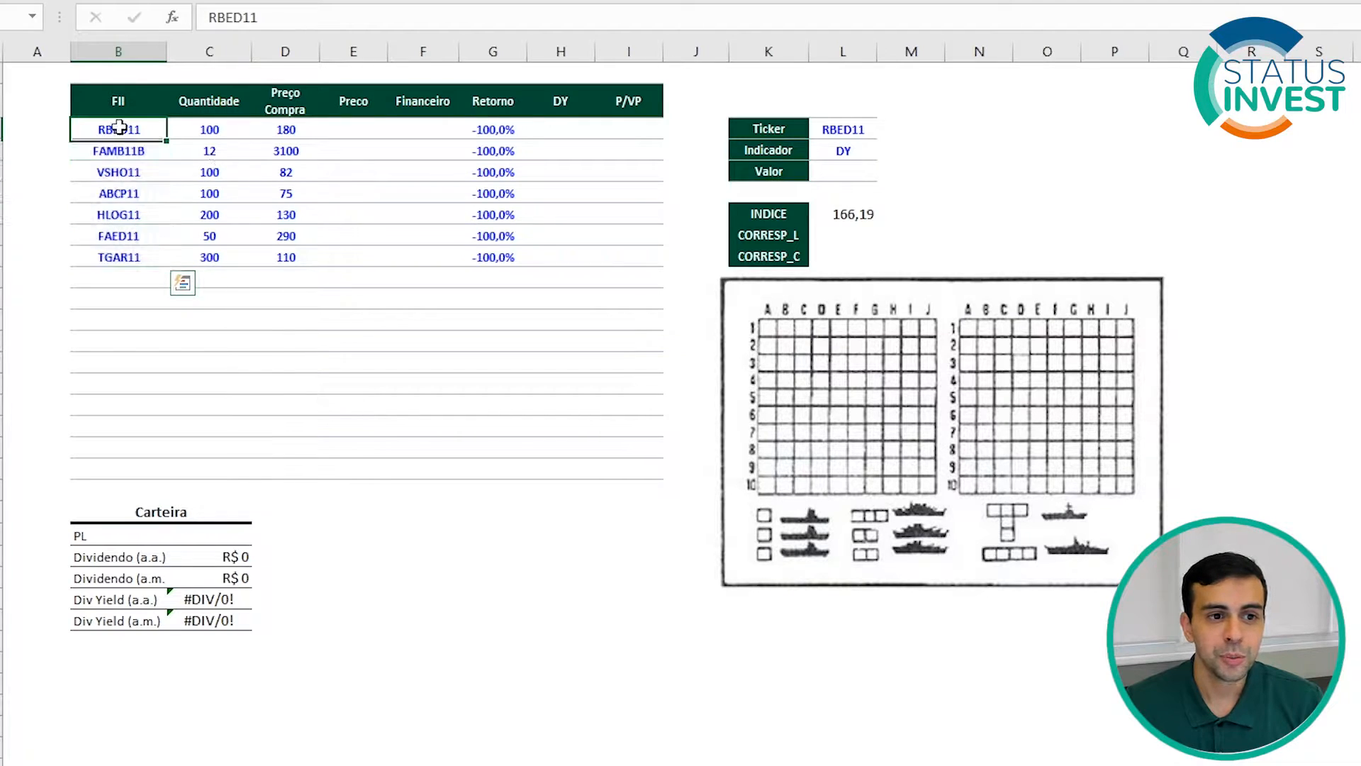
{"action": "left_click", "coordinate": [362, 129]}
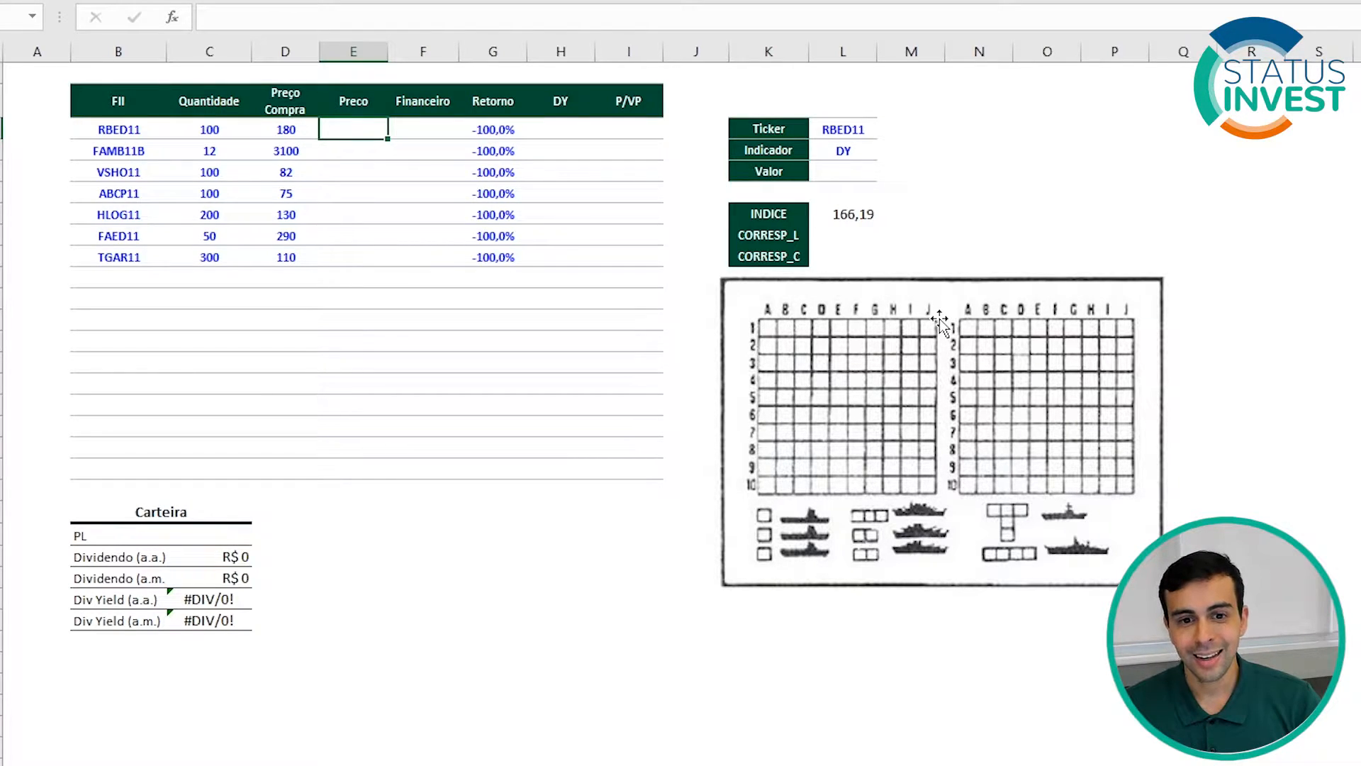
Step: Enter =ÍNDICE('Base StatusInvest'!B:B;2;) in the INDICE cell L7 to fetch the price from row 2
{"action": "left_click", "coordinate": [857, 216]}
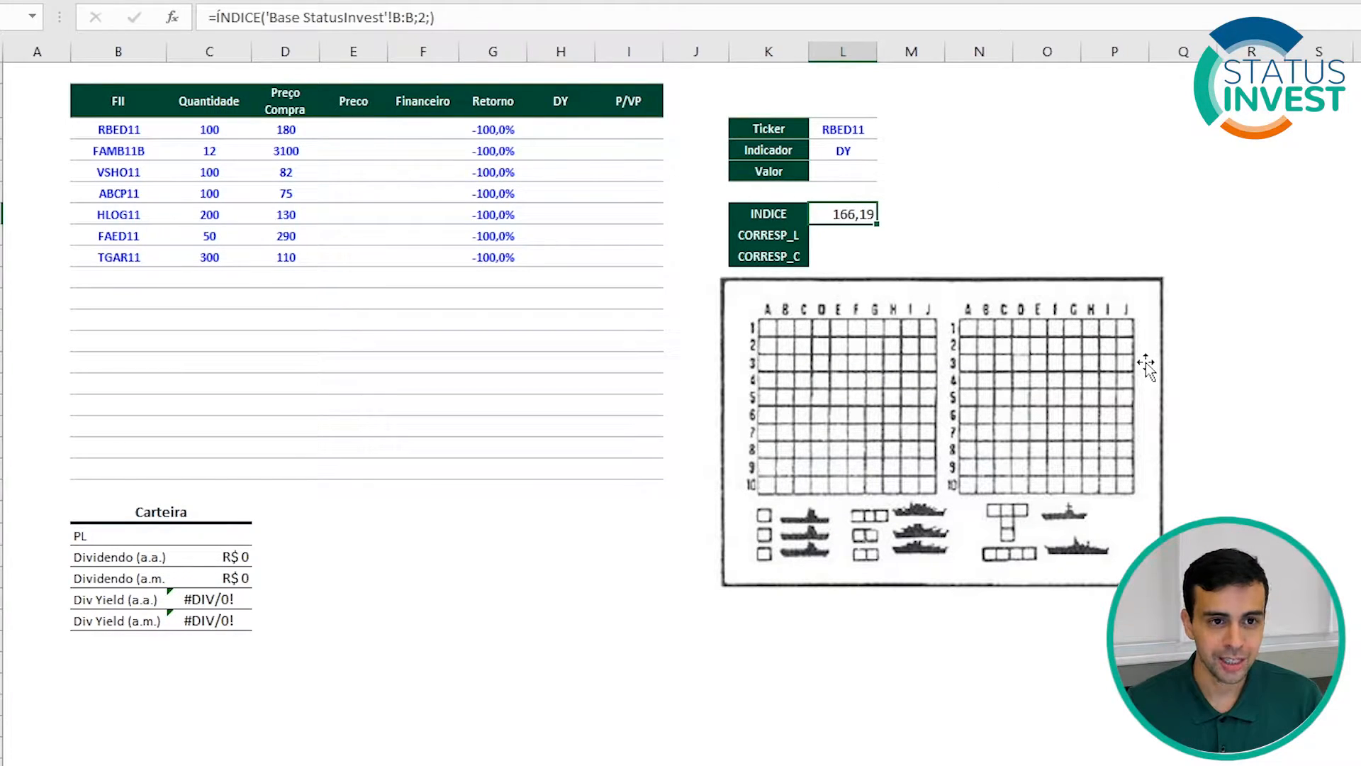
{"action": "type", "text": "="}
{"action": "type", "text": "indi"}
{"action": "key", "text": "Tab"}
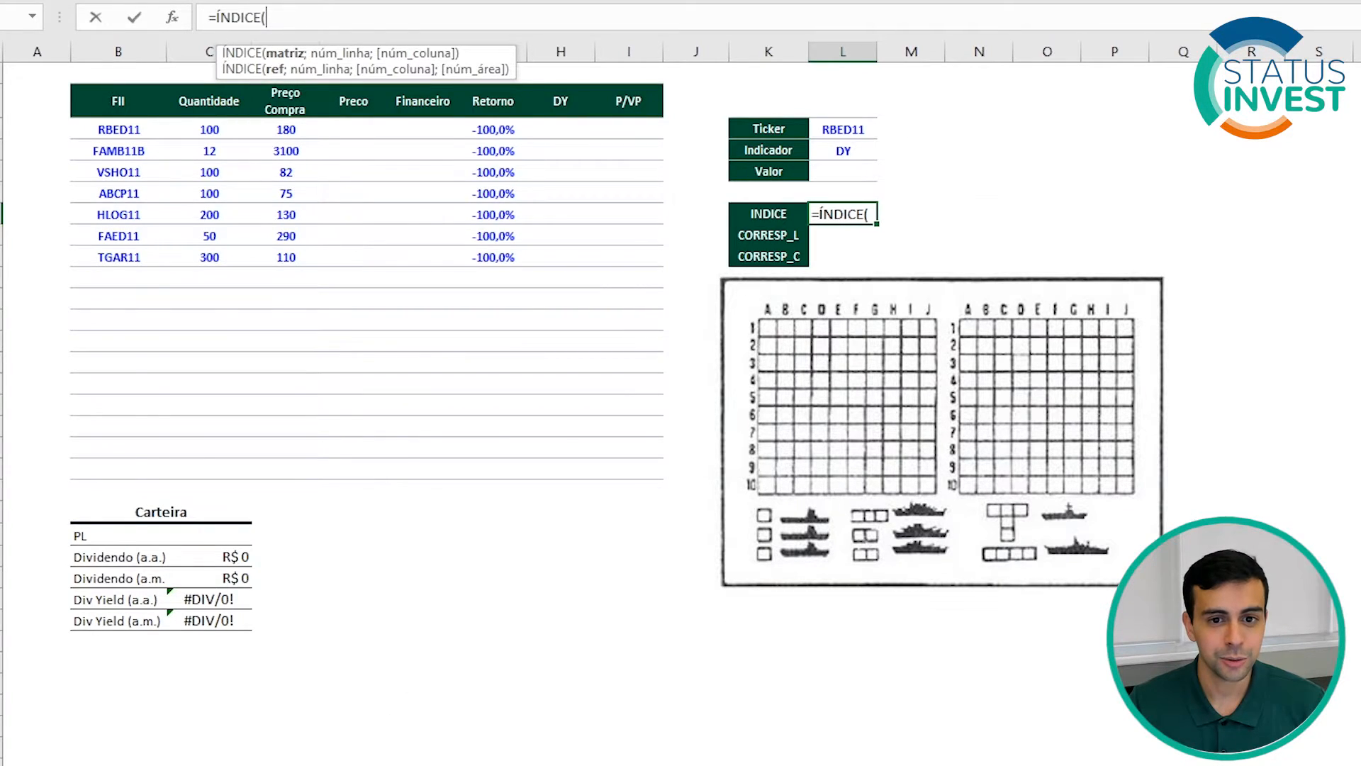
{"action": "key", "text": "ctrl+Page_Down"}
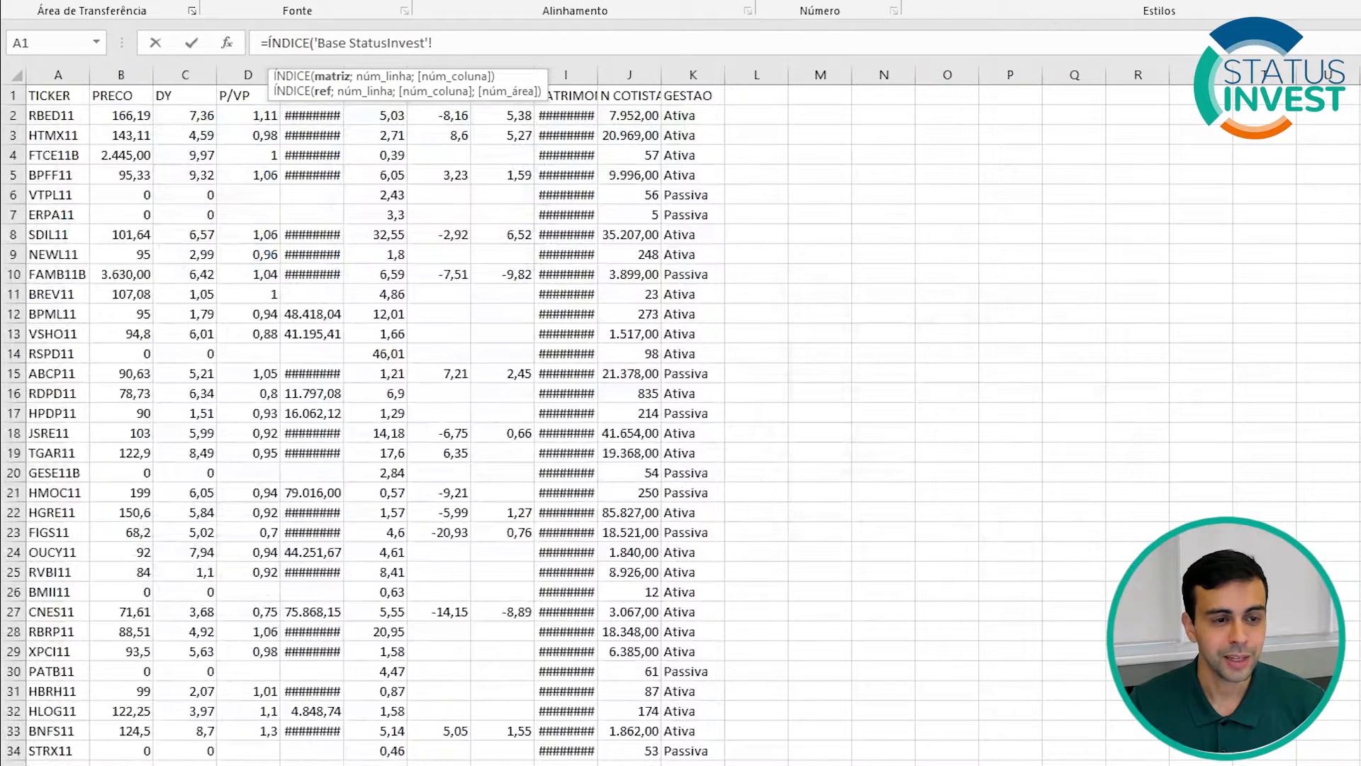
{"action": "left_click", "coordinate": [118, 79]}
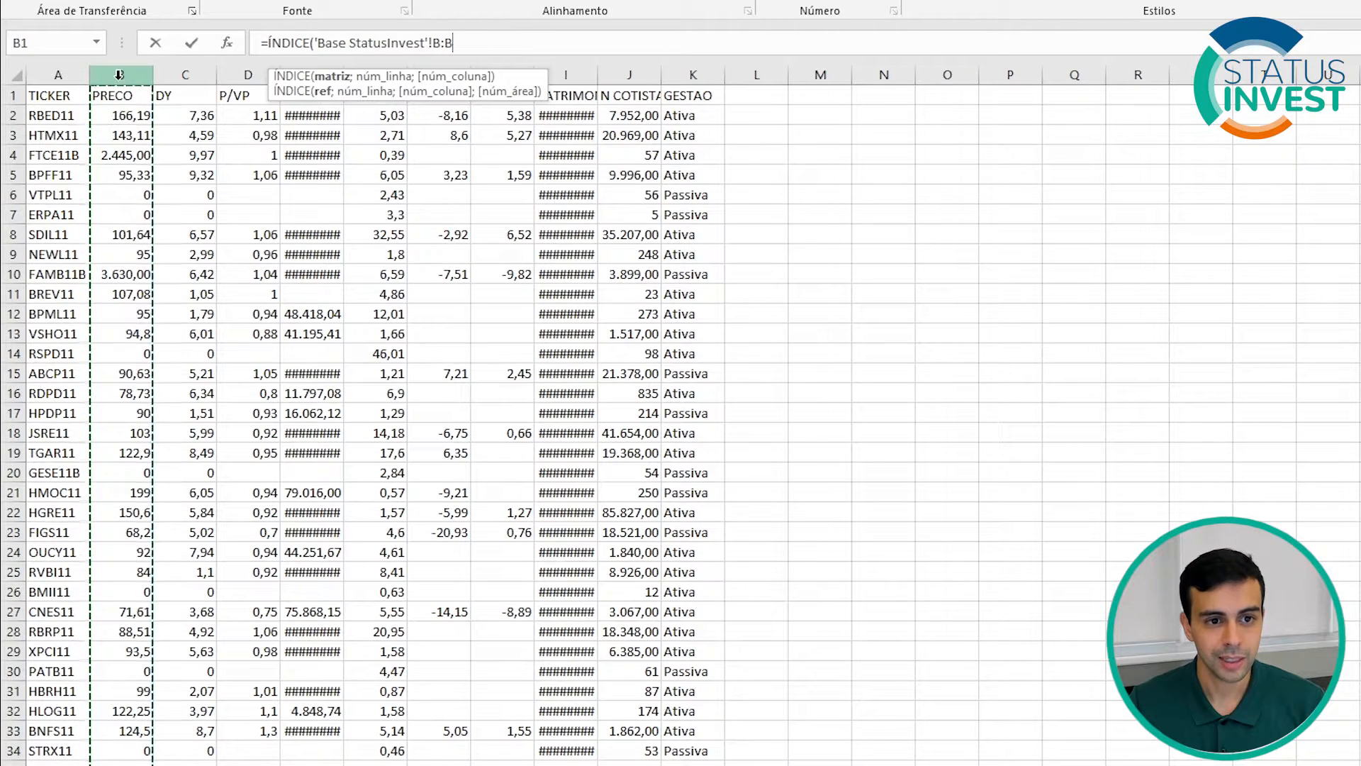
{"action": "type", "text": ";"}
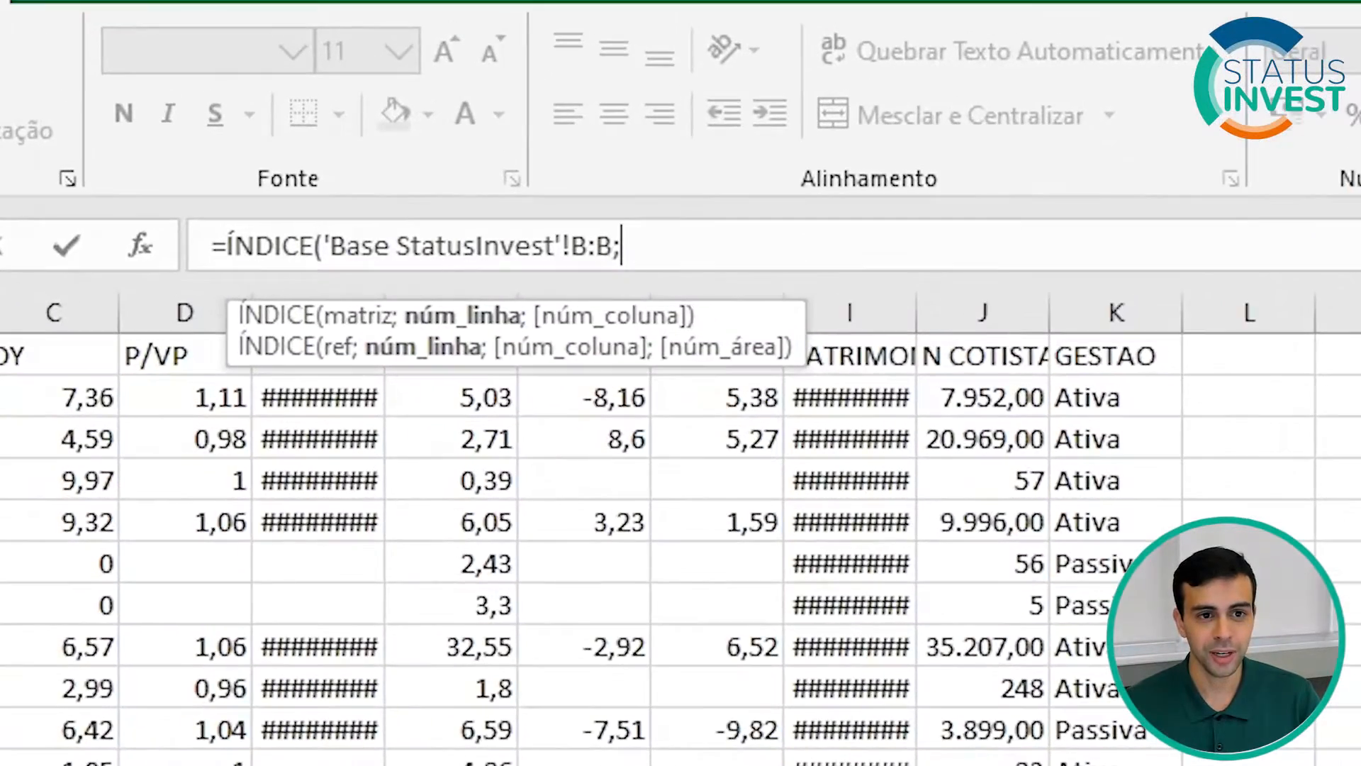
{"action": "type", "text": "2"}
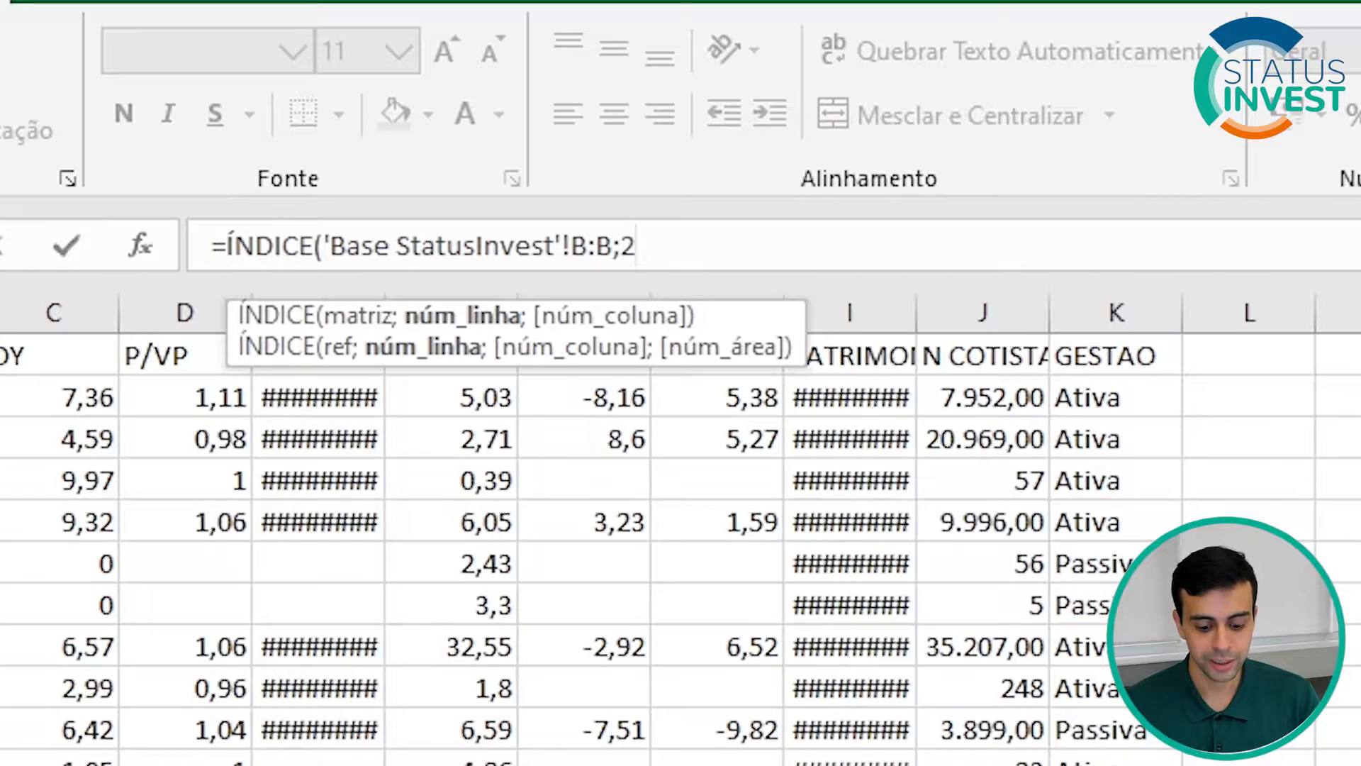
{"action": "type", "text": ";"}
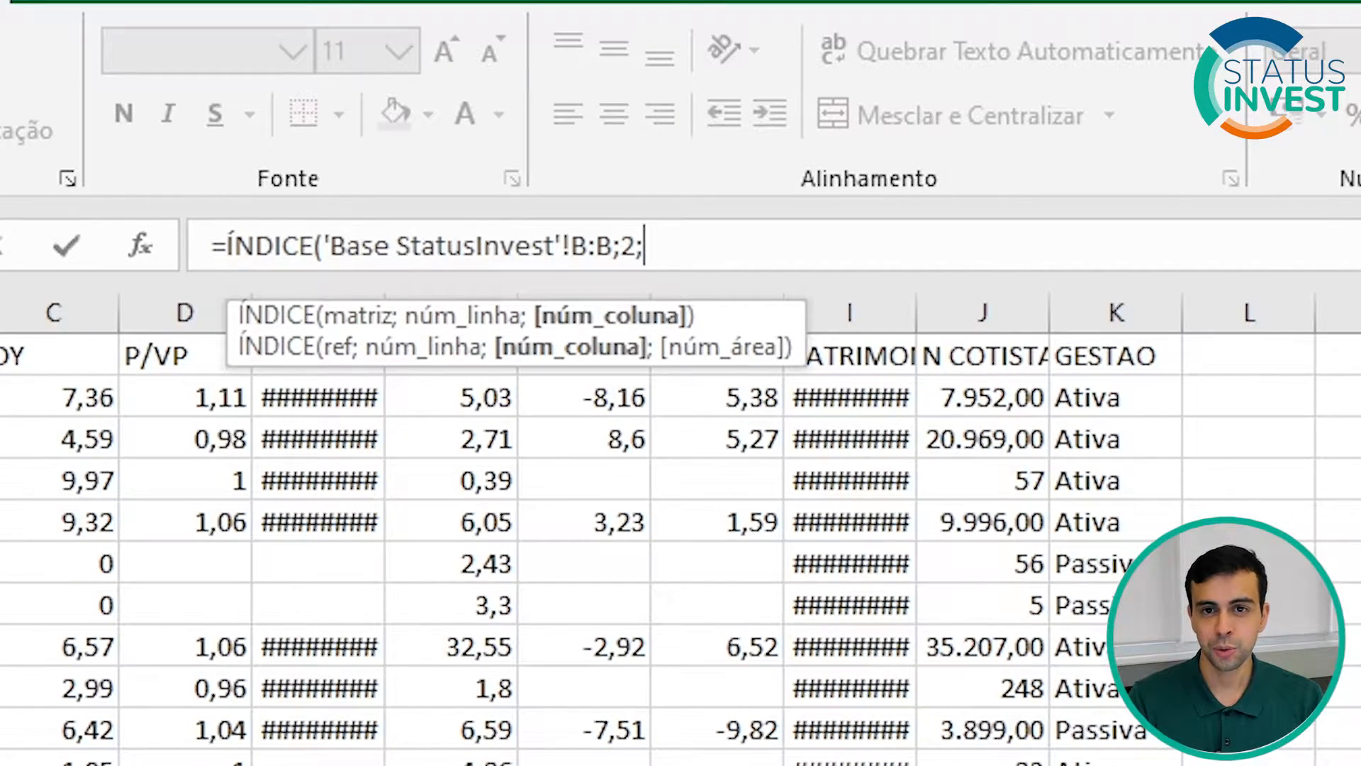
{"action": "type", "text": ")"}
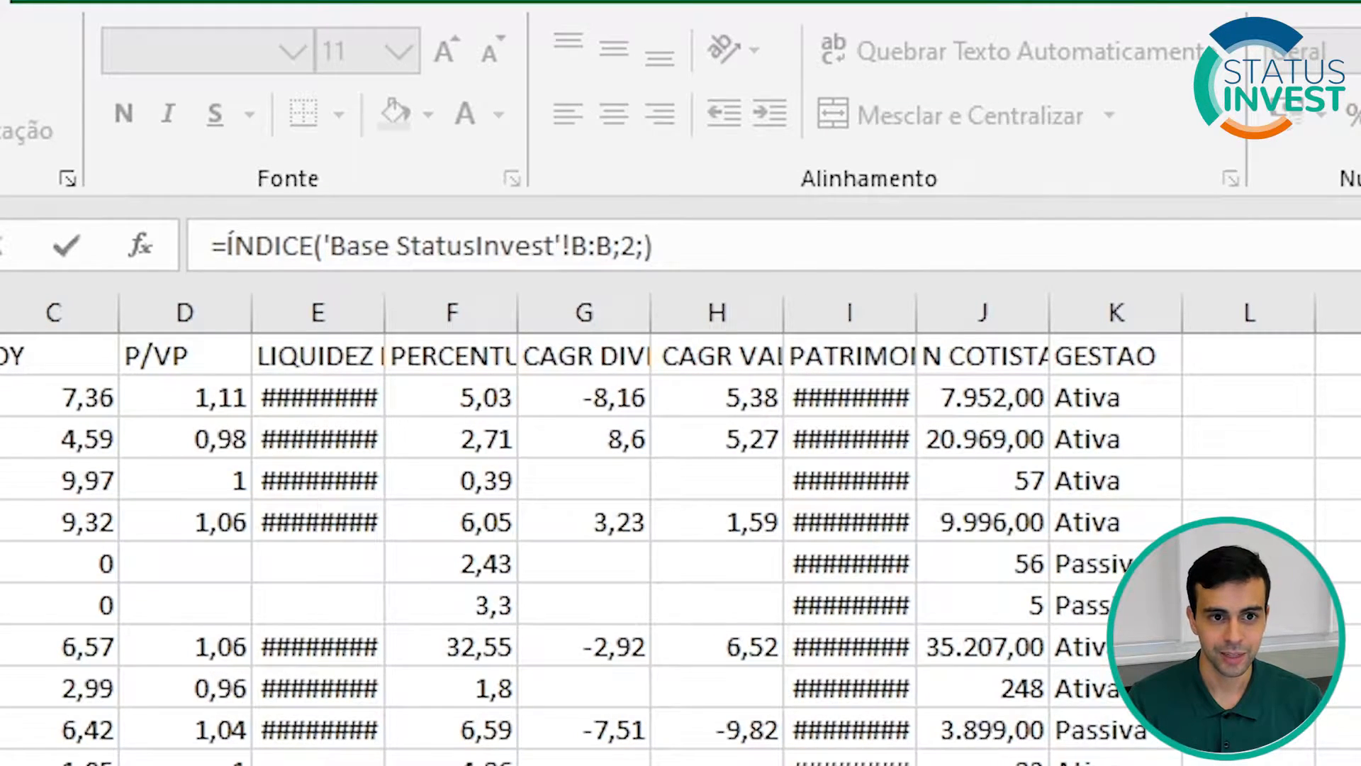
{"action": "key", "text": "Return"}
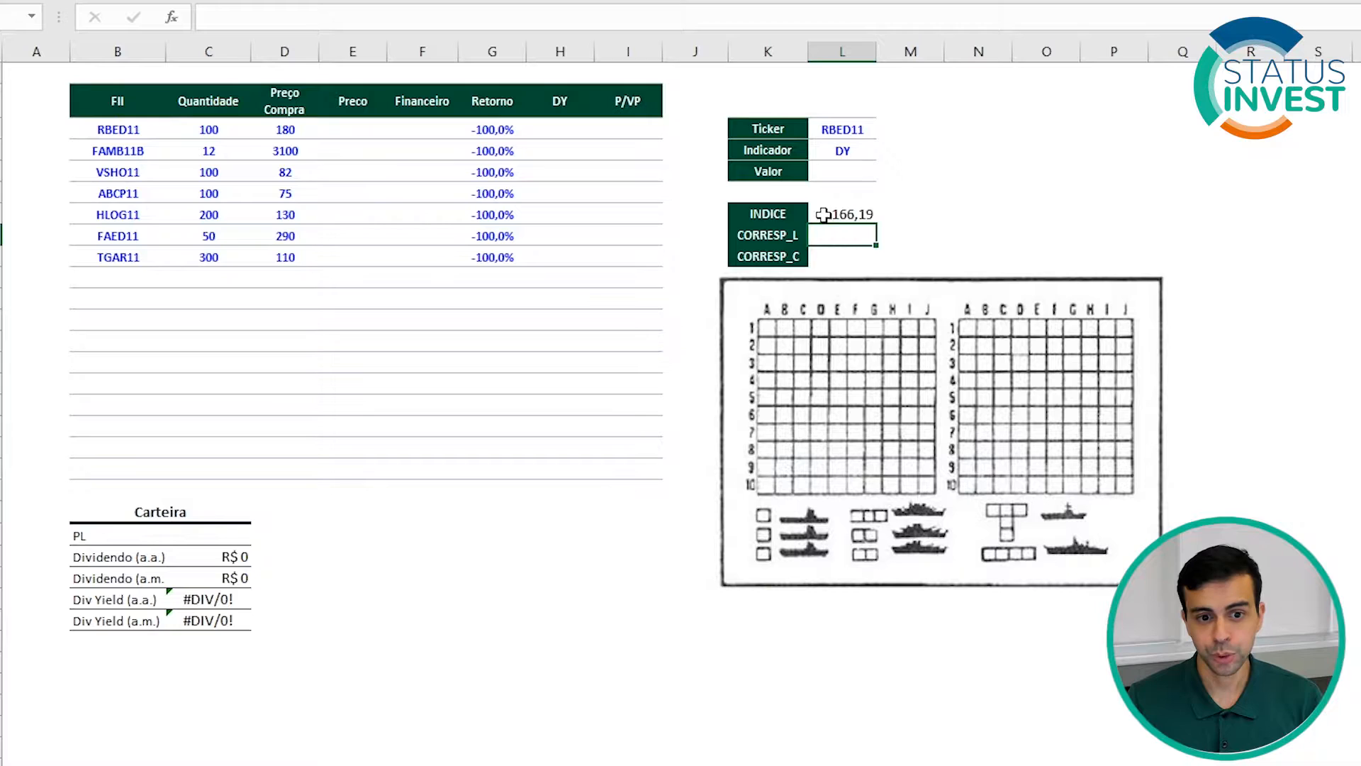
Step: Compare the INDICE result with the RBED11 price in cell B2 of the Base StatusInvest sheet
{"action": "key", "text": "ctrl+Page_Down"}
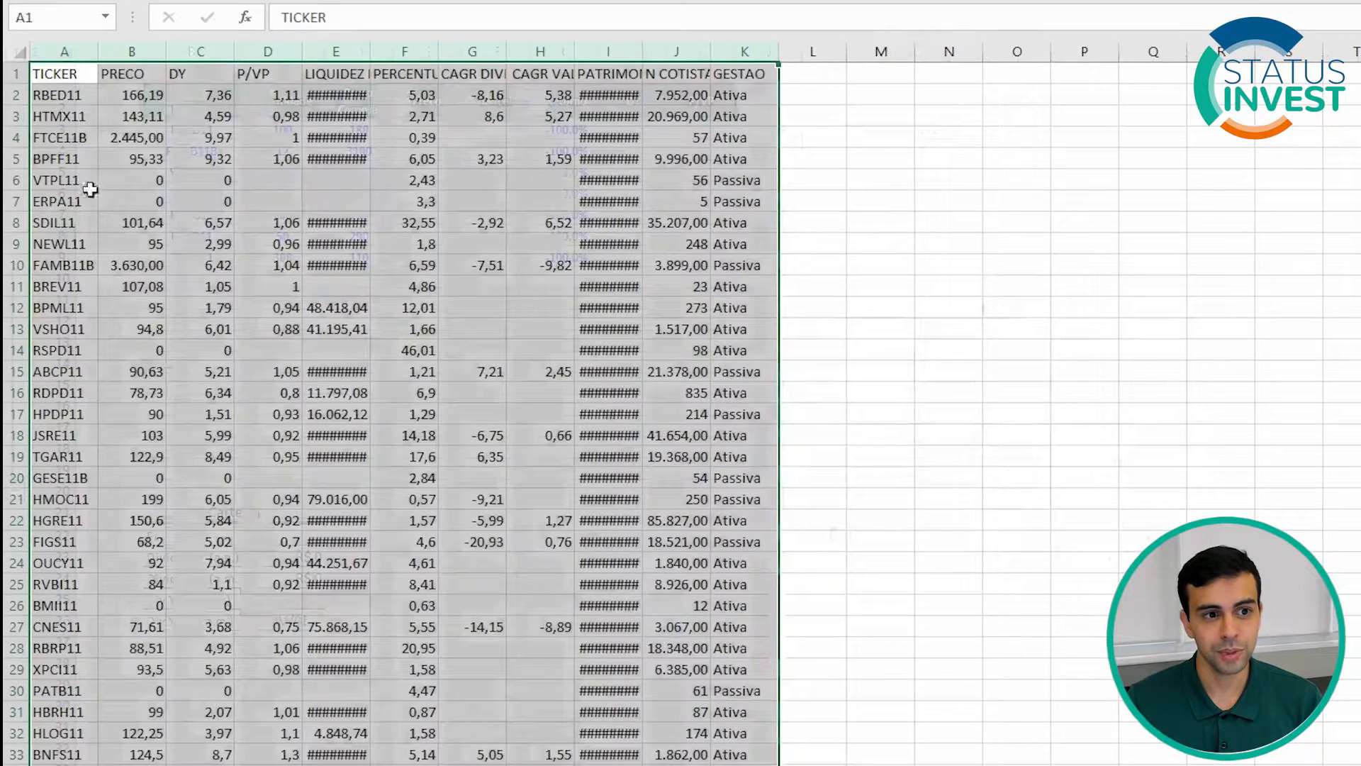
{"action": "left_click", "coordinate": [140, 97]}
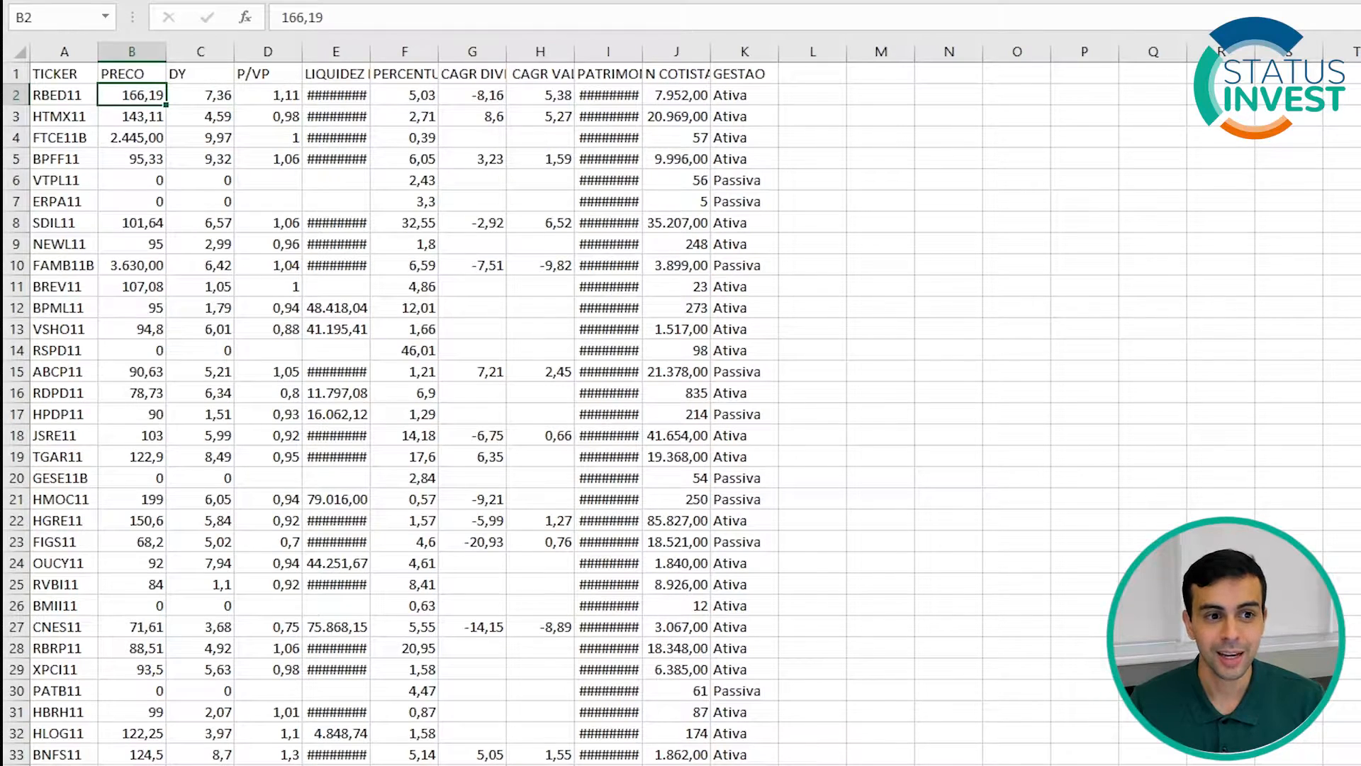
{"action": "key", "text": "ctrl+Page_Up"}
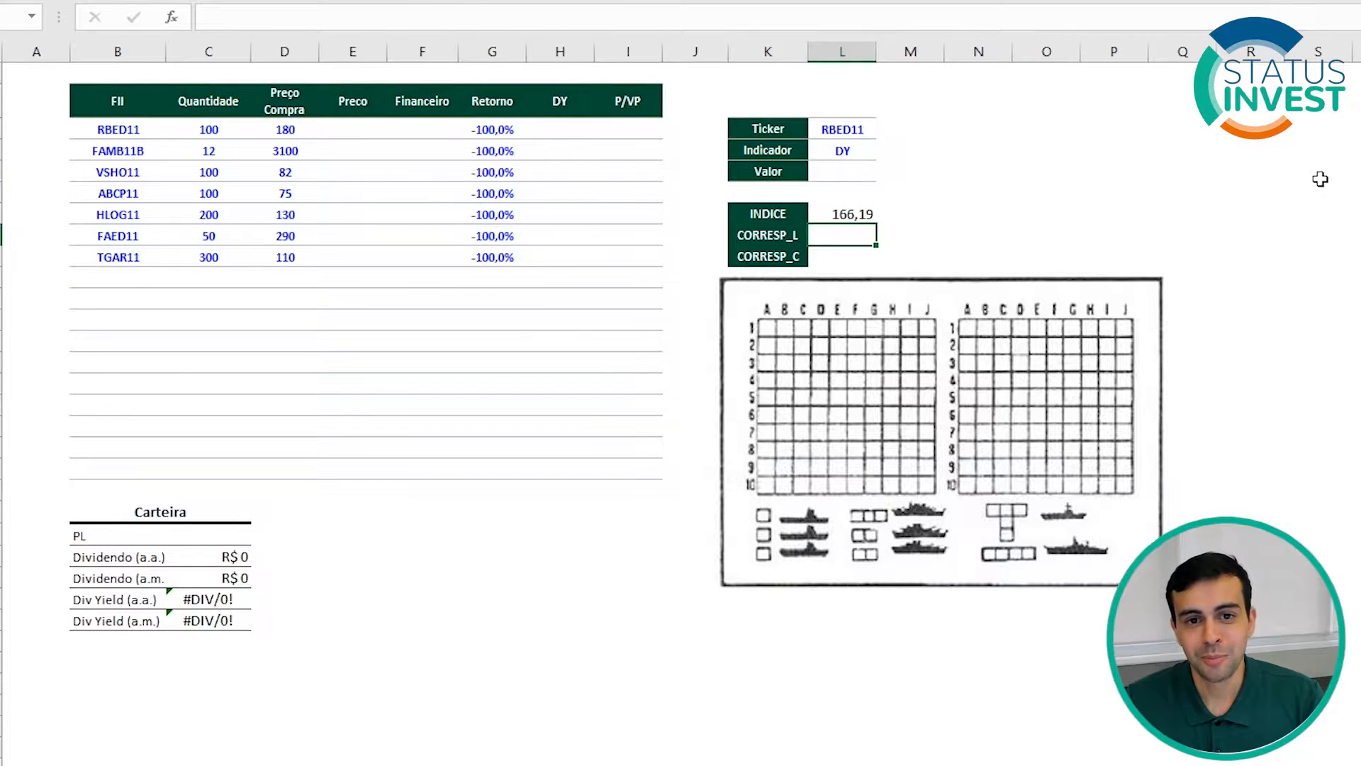
{"action": "left_click", "coordinate": [866, 215]}
{"action": "key", "text": "ctrl+Page_Down"}
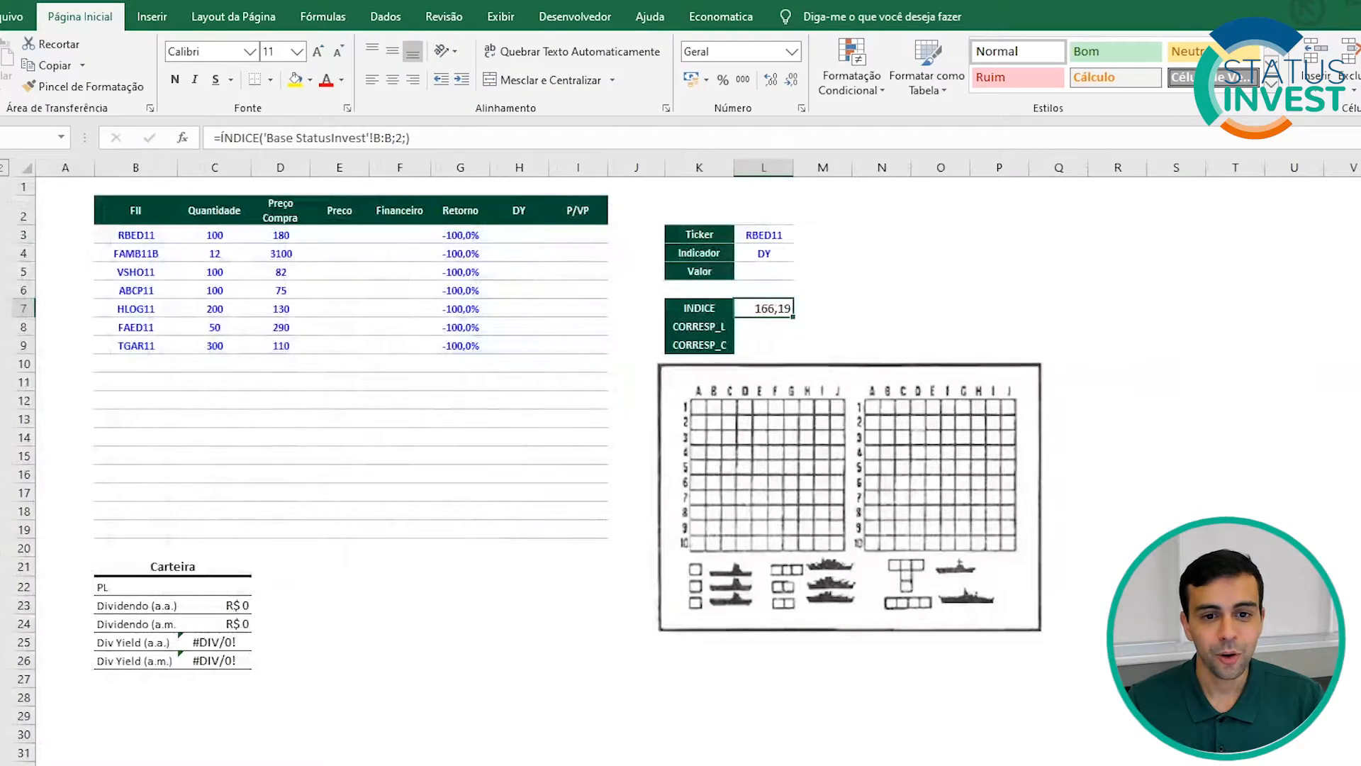
Step: Enter =CORRESP(L3;'Base StatusInvest'!A:A;0) in the CORRESP_L cell to find the ticker's row by exact match
{"action": "left_click", "coordinate": [781, 328]}
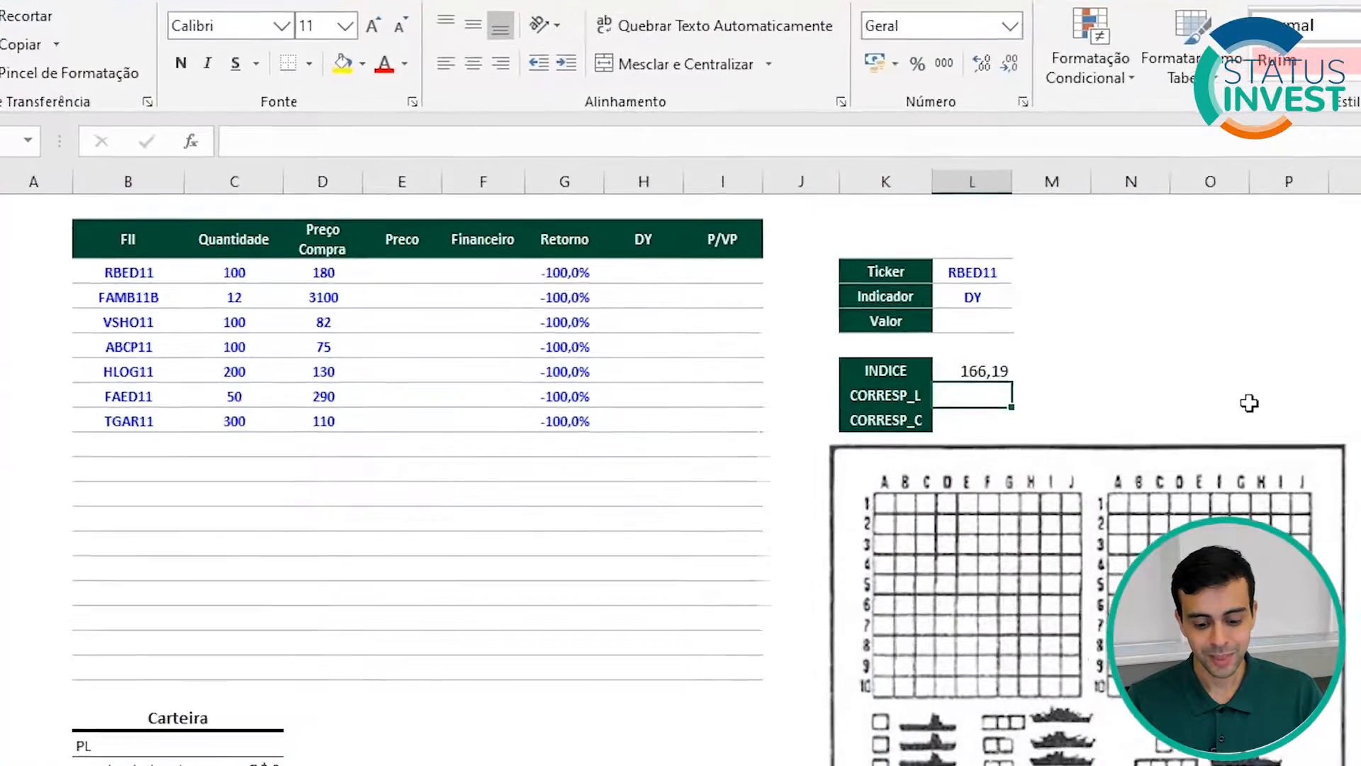
{"action": "type", "text": "=corr"}
{"action": "key", "text": "Down"}
{"action": "key", "text": "Tab"}
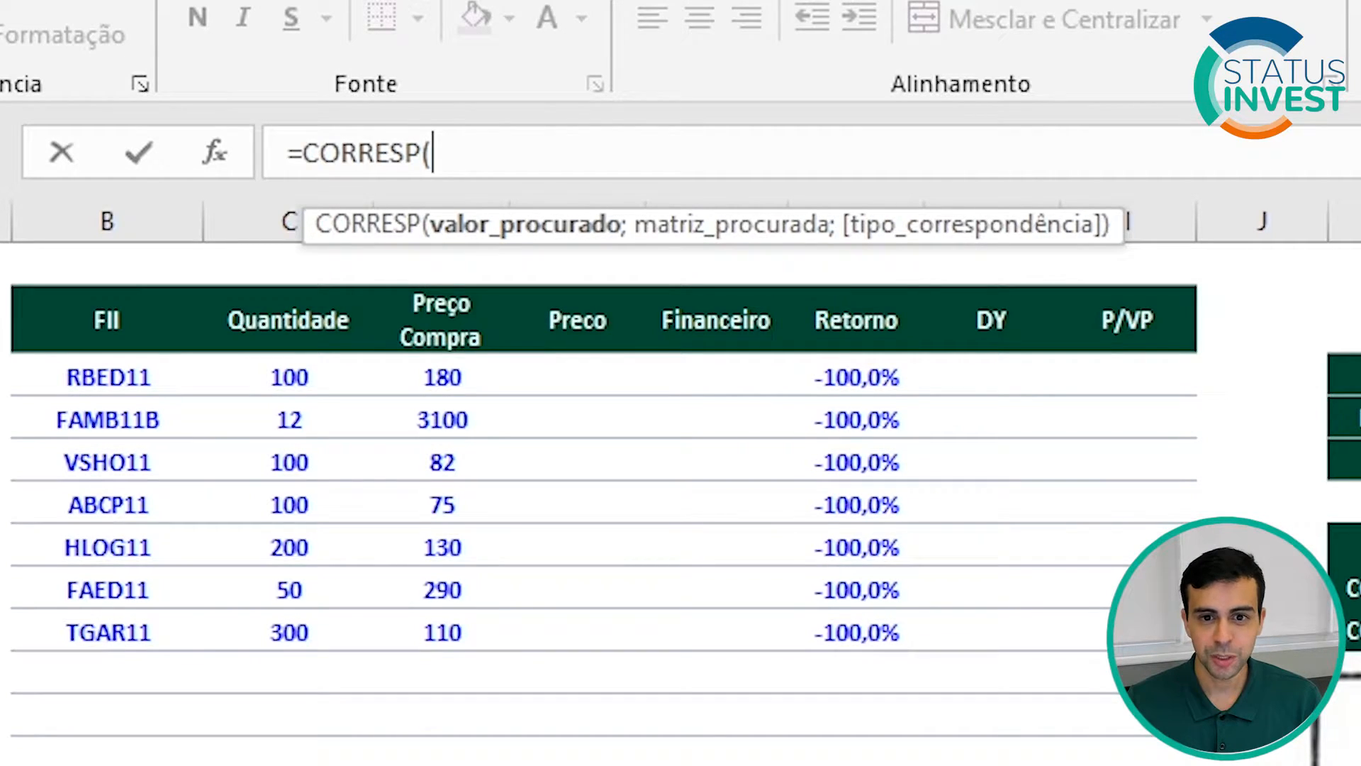
{"action": "type", "text": "L3"}
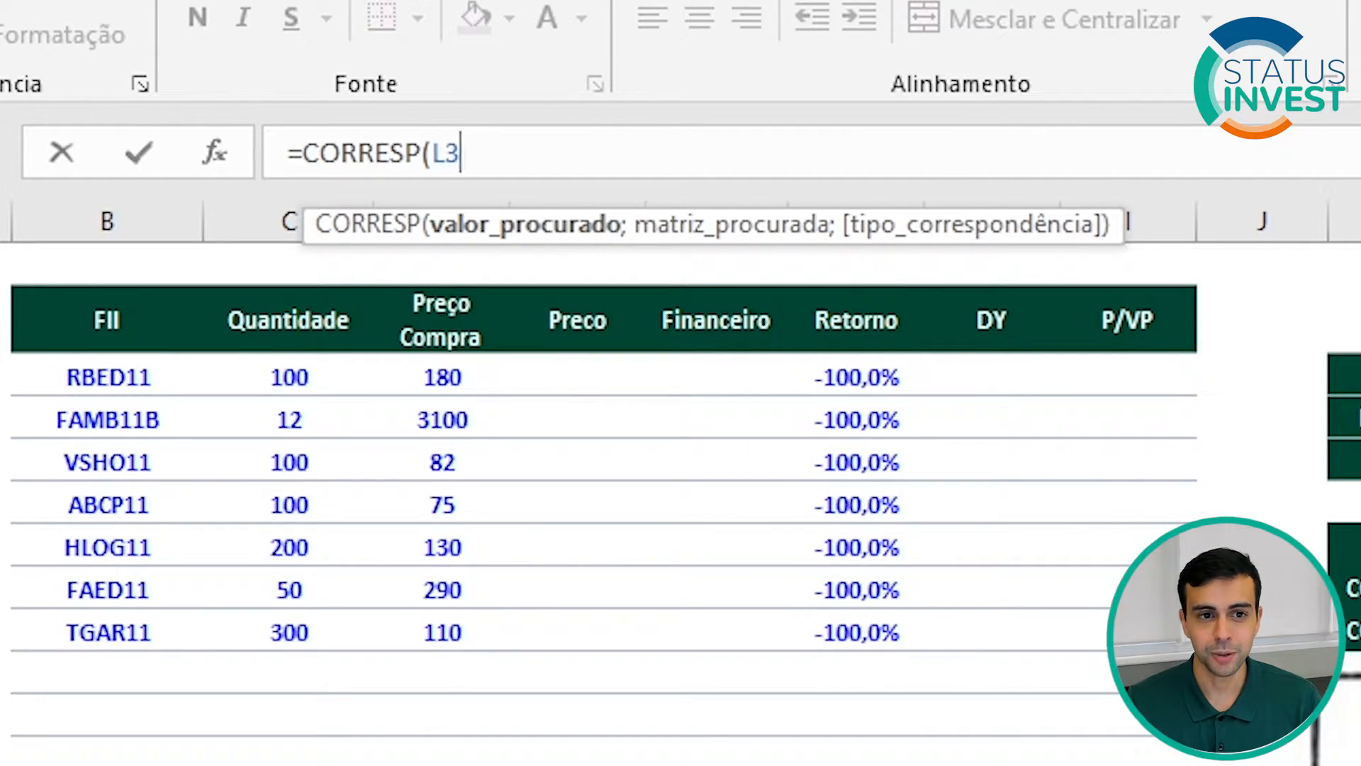
{"action": "type", "text": ";'Base StatusInvest'!"}
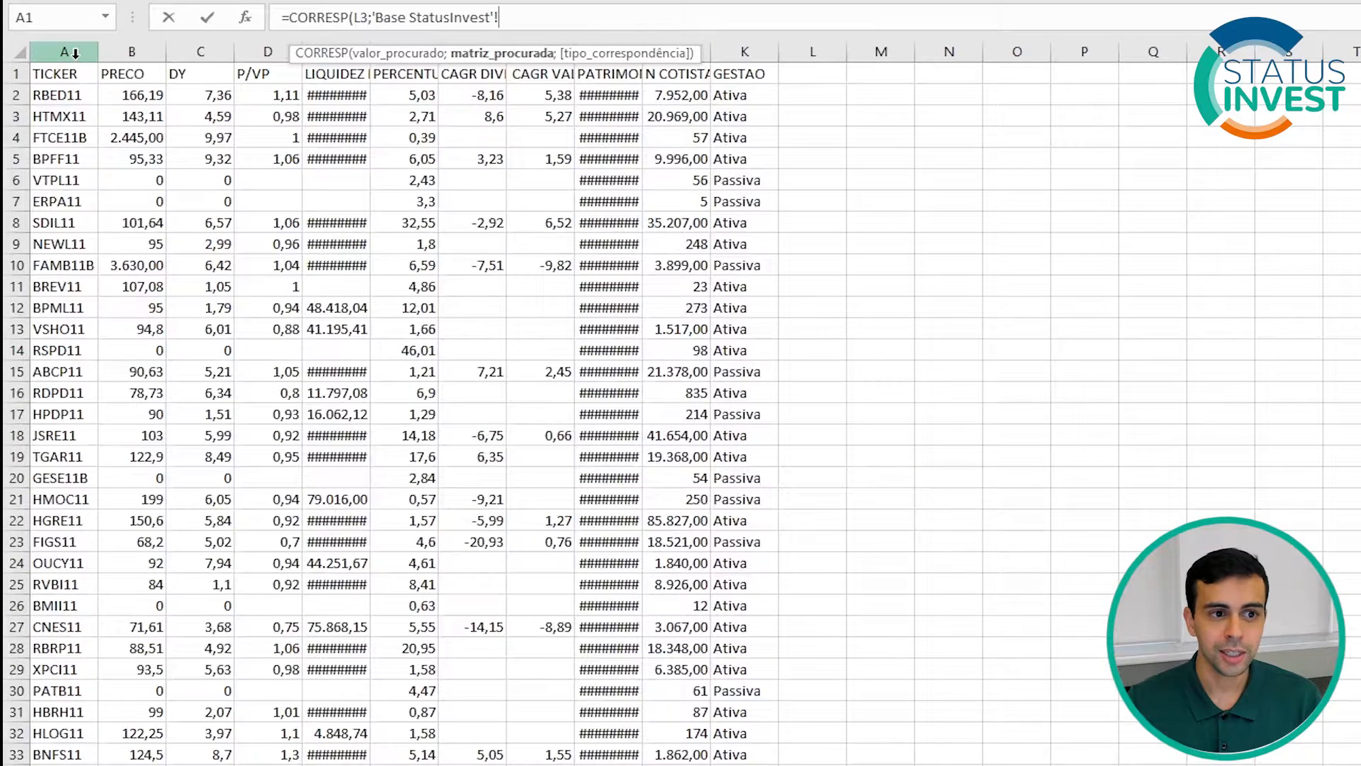
{"action": "left_click", "coordinate": [71, 53]}
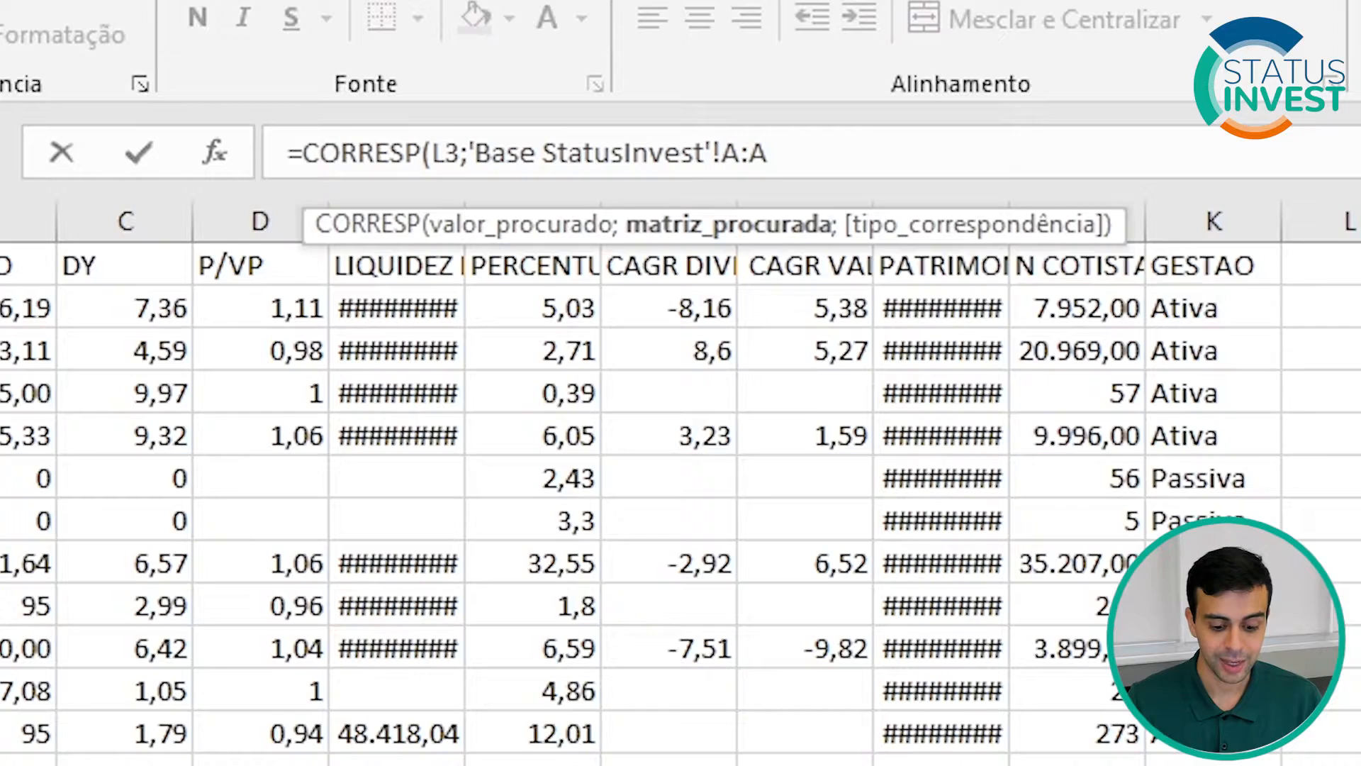
{"action": "type", "text": ";"}
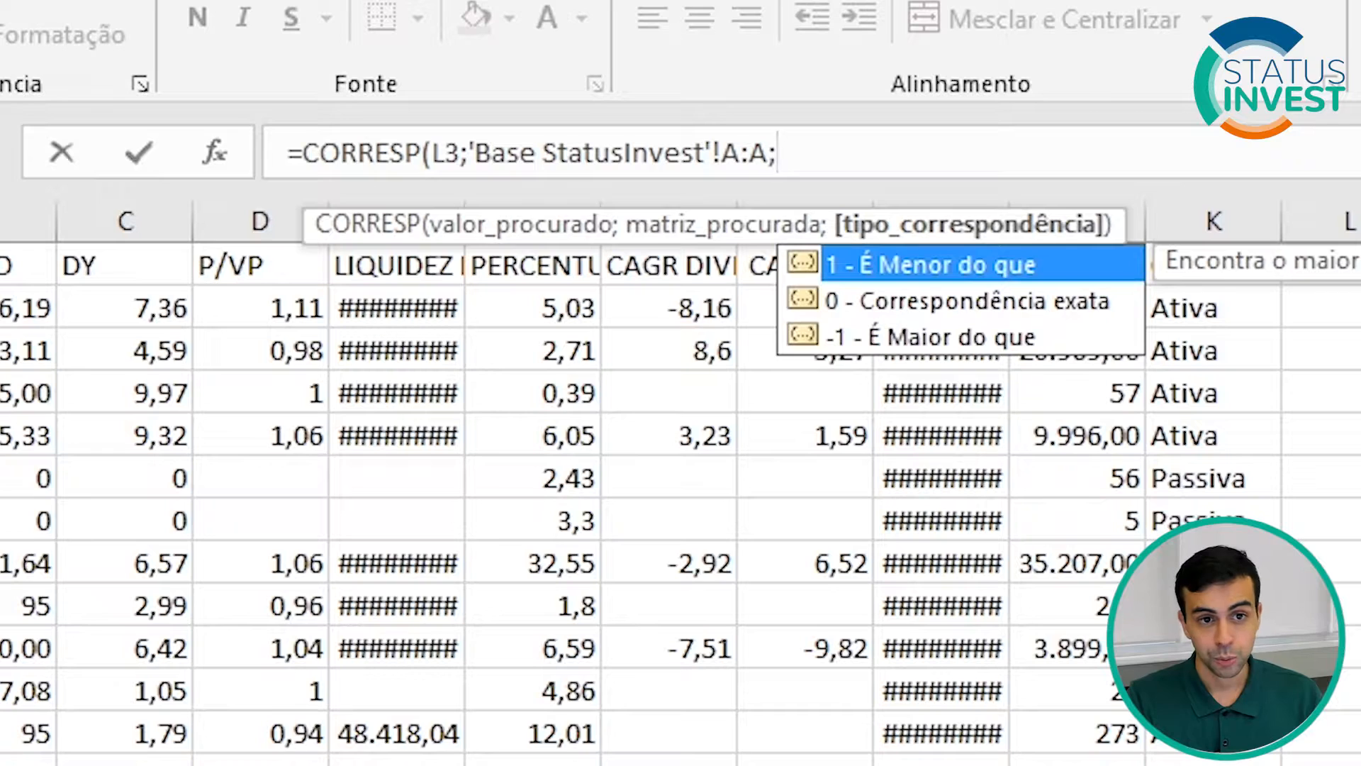
{"action": "type", "text": "0"}
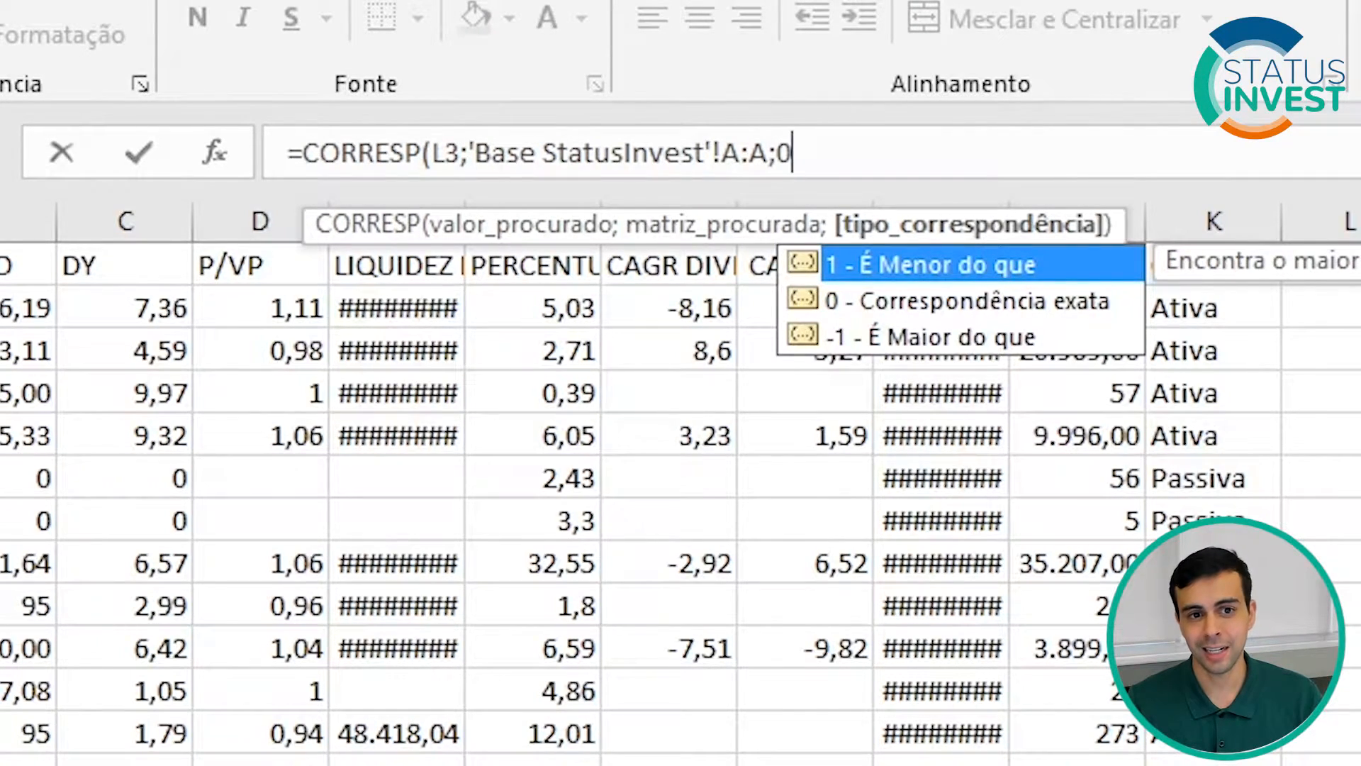
{"action": "type", "text": ")"}
{"action": "key", "text": "Return"}
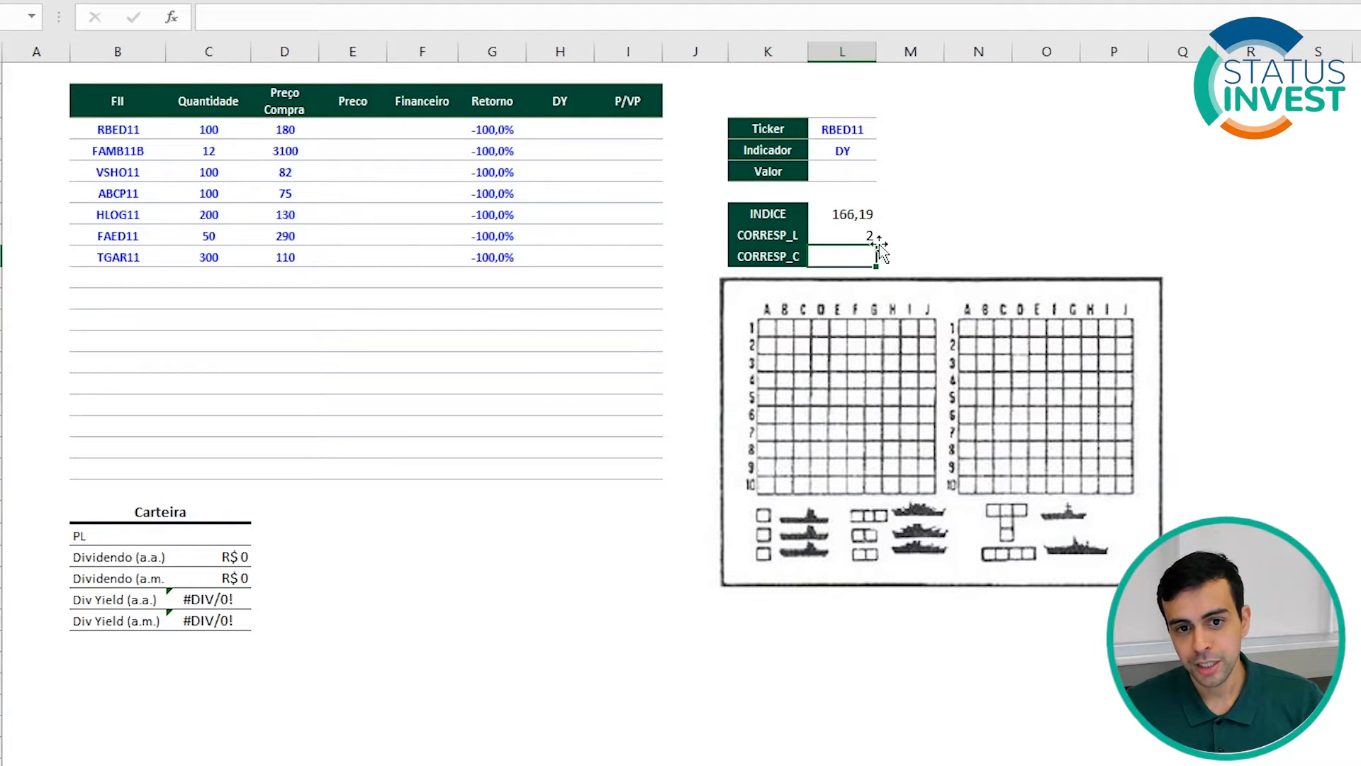
{"action": "left_click", "coordinate": [873, 238]}
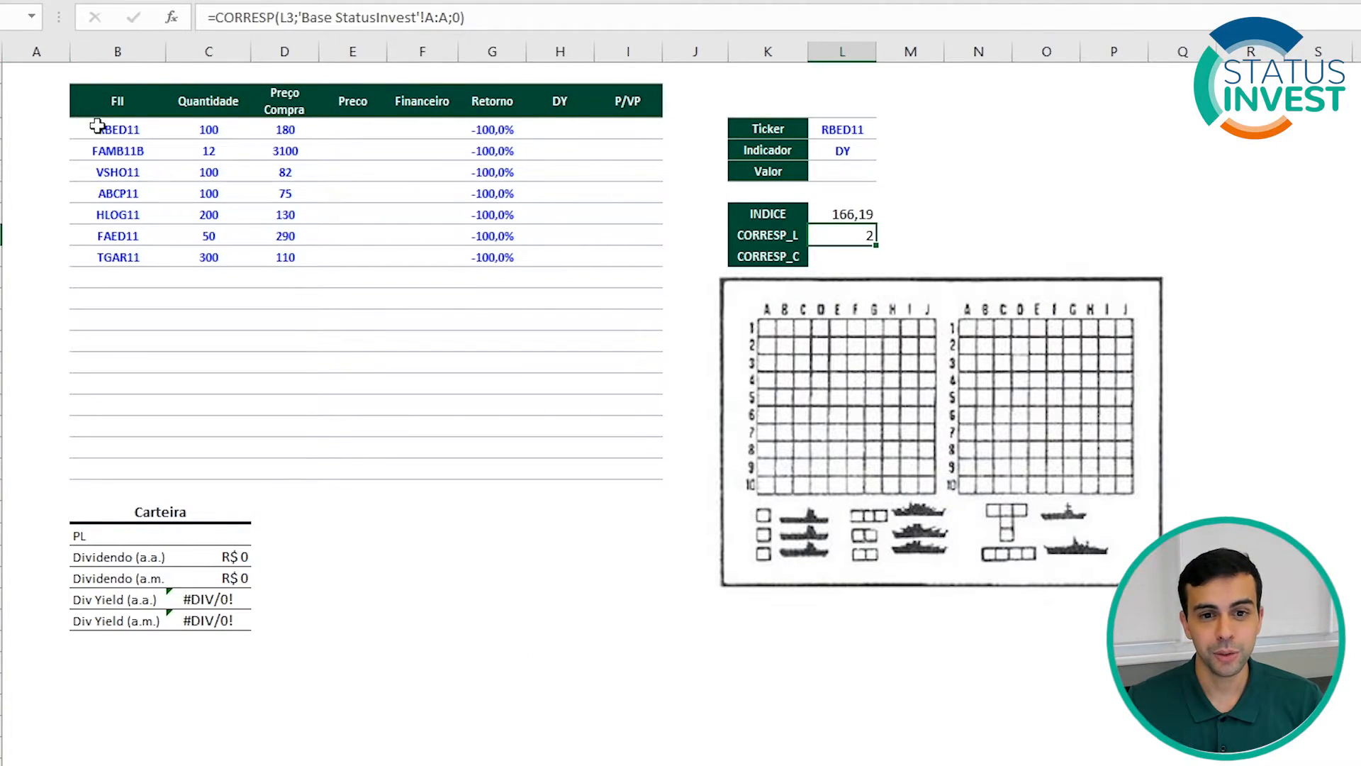
{"action": "left_click", "coordinate": [859, 126]}
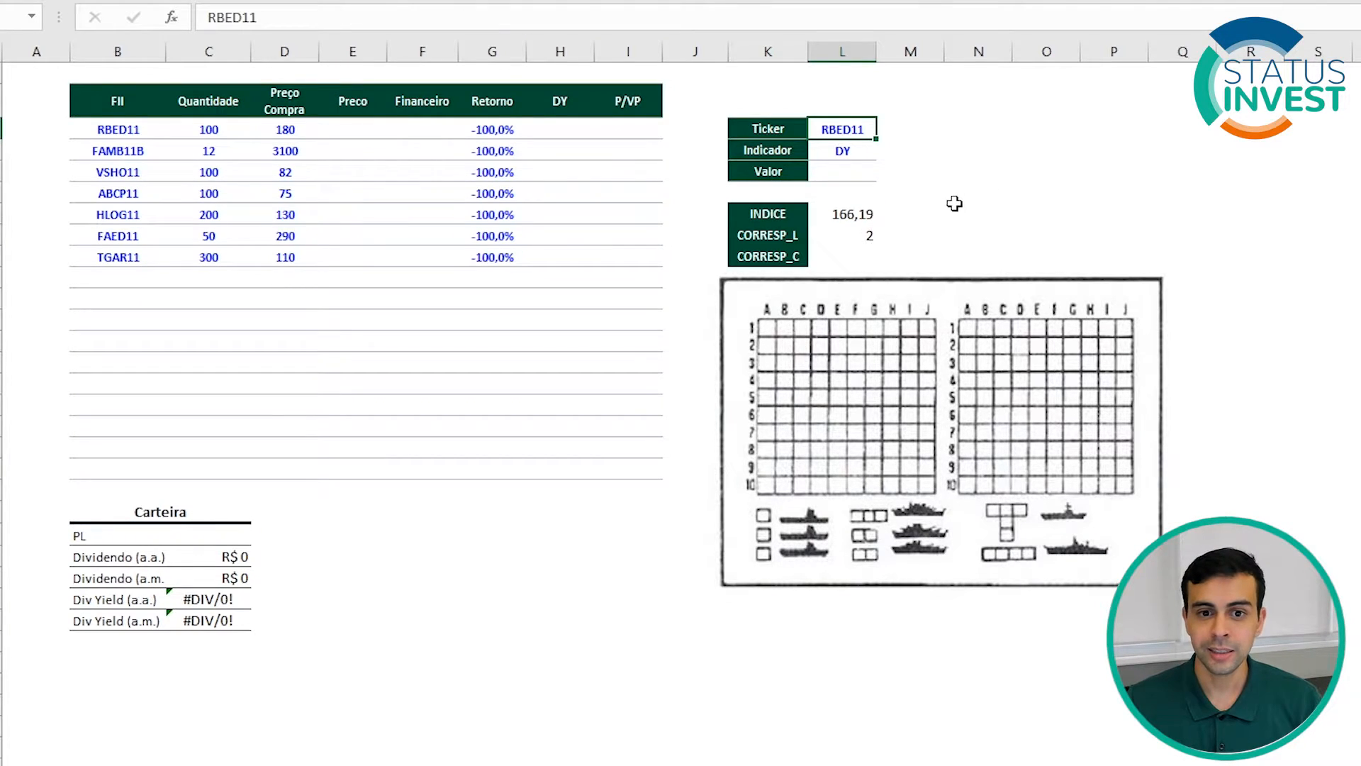
Step: Replace the fixed row number in the INDICE cell's formula with L8, giving =ÍNDICE('Base StatusInvest'!B:B;L8;)
{"action": "left_click", "coordinate": [879, 212]}
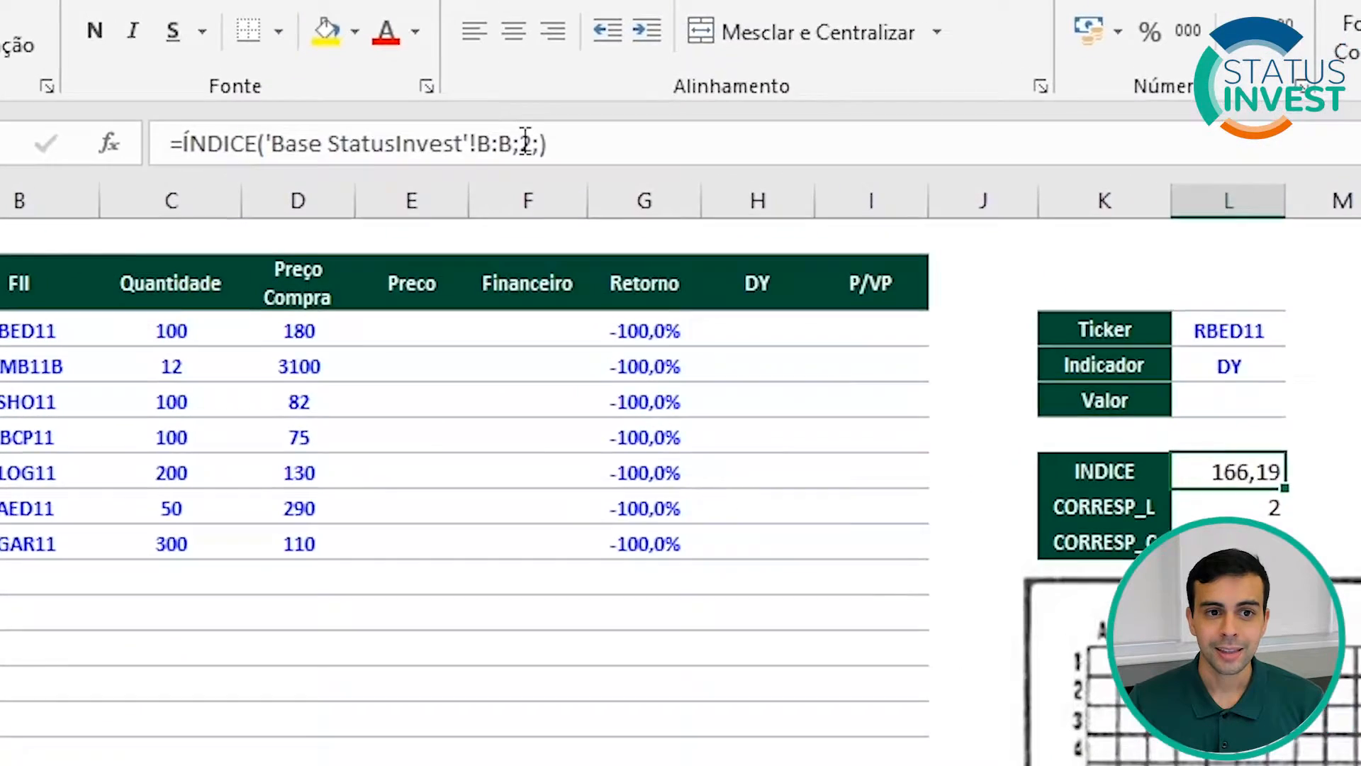
{"action": "left_click", "coordinate": [420, 17]}
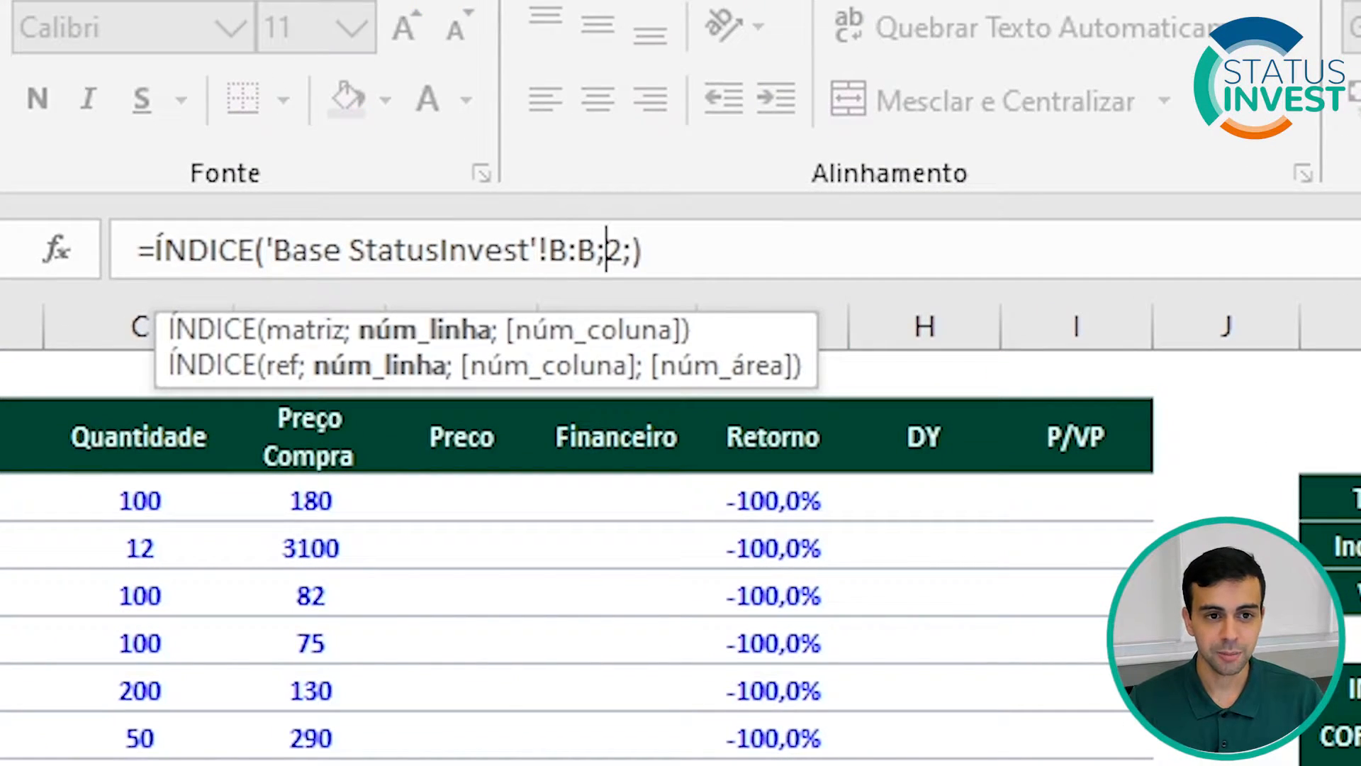
{"action": "key", "text": "Delete"}
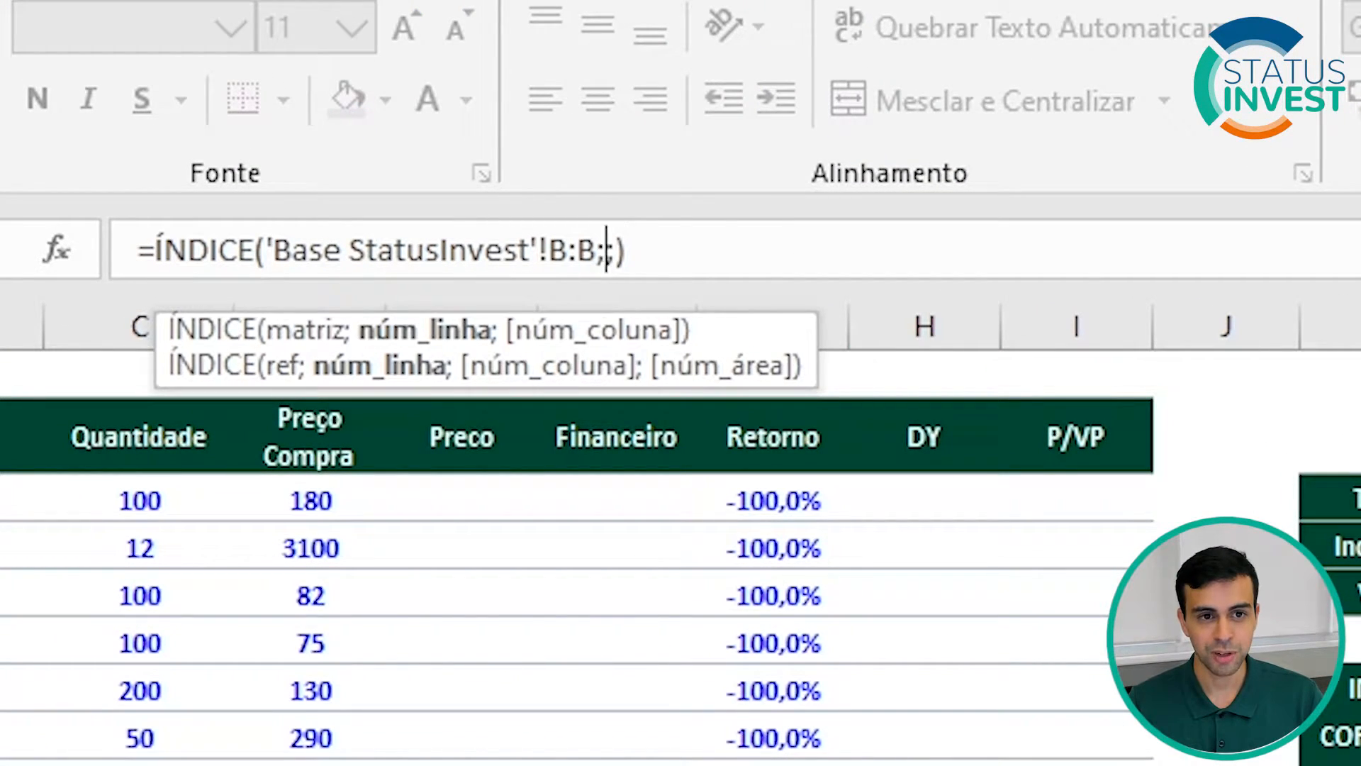
{"action": "type", "text": "L8"}
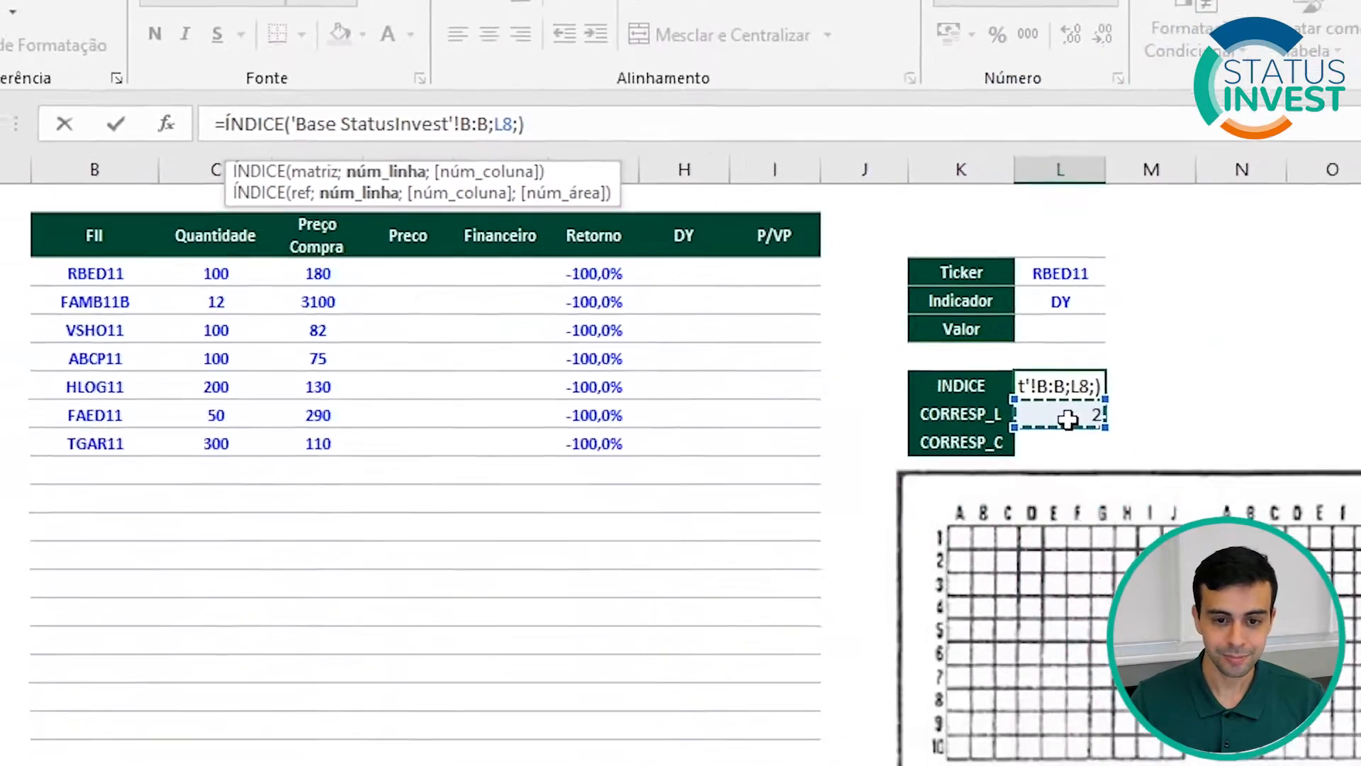
{"action": "key", "text": "Return"}
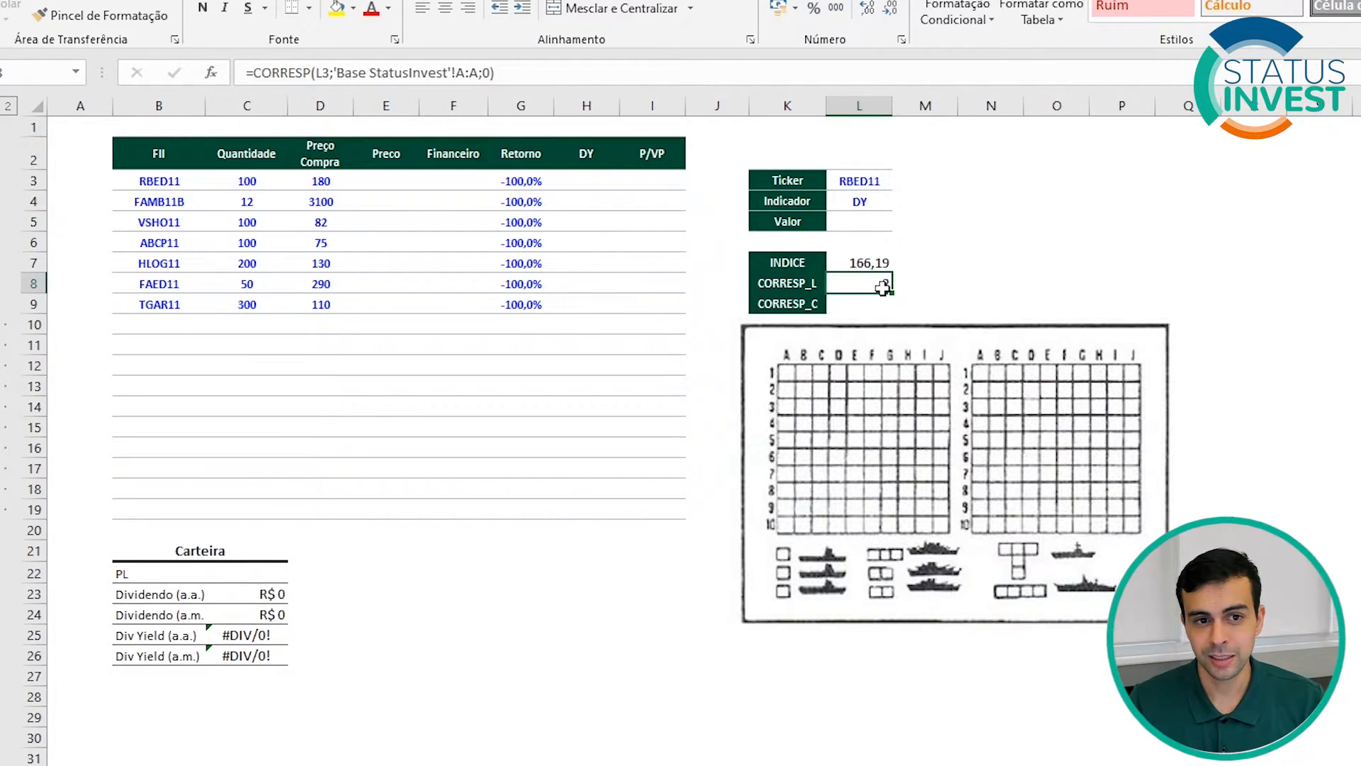
Step: Change the Ticker cell L3 to ABCP11 to test the linked INDICE and CORRESP_L formulas
{"action": "left_click", "coordinate": [865, 185]}
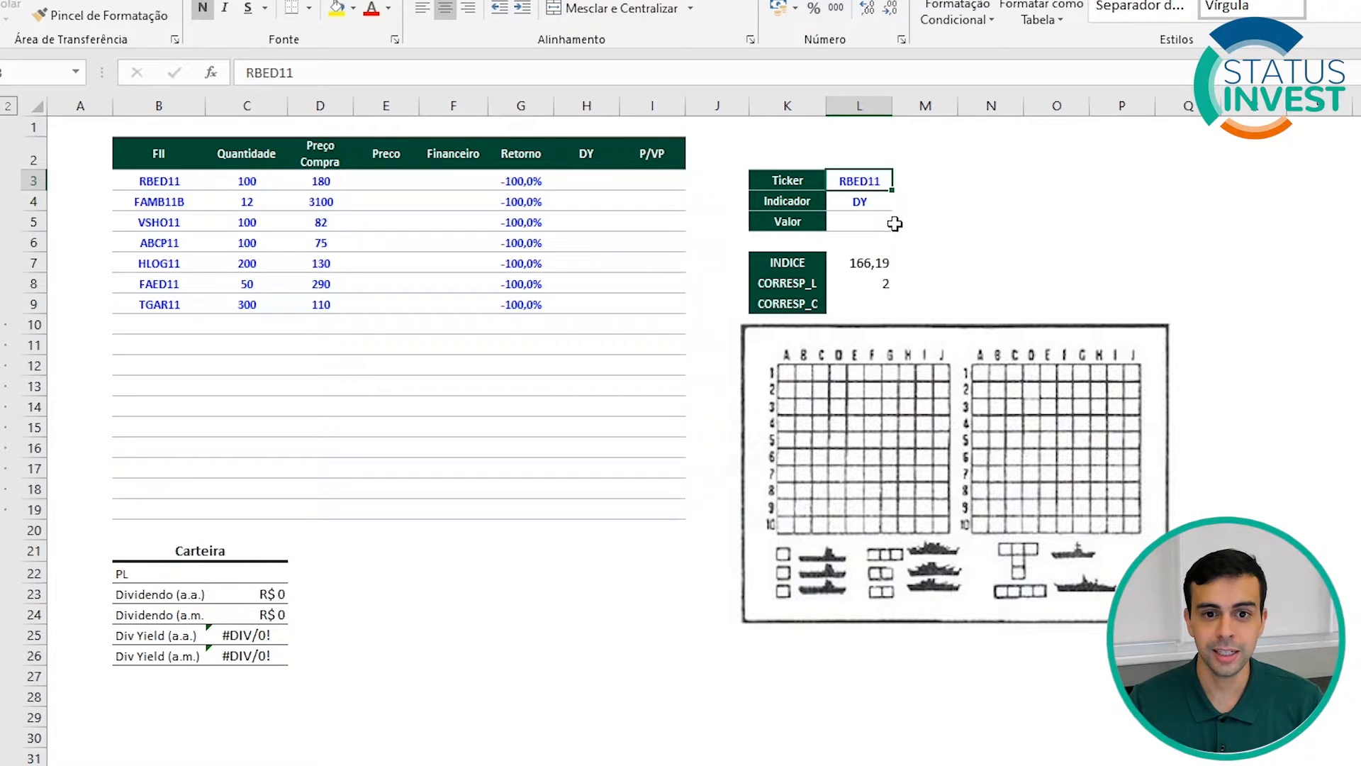
{"action": "left_click", "coordinate": [872, 264]}
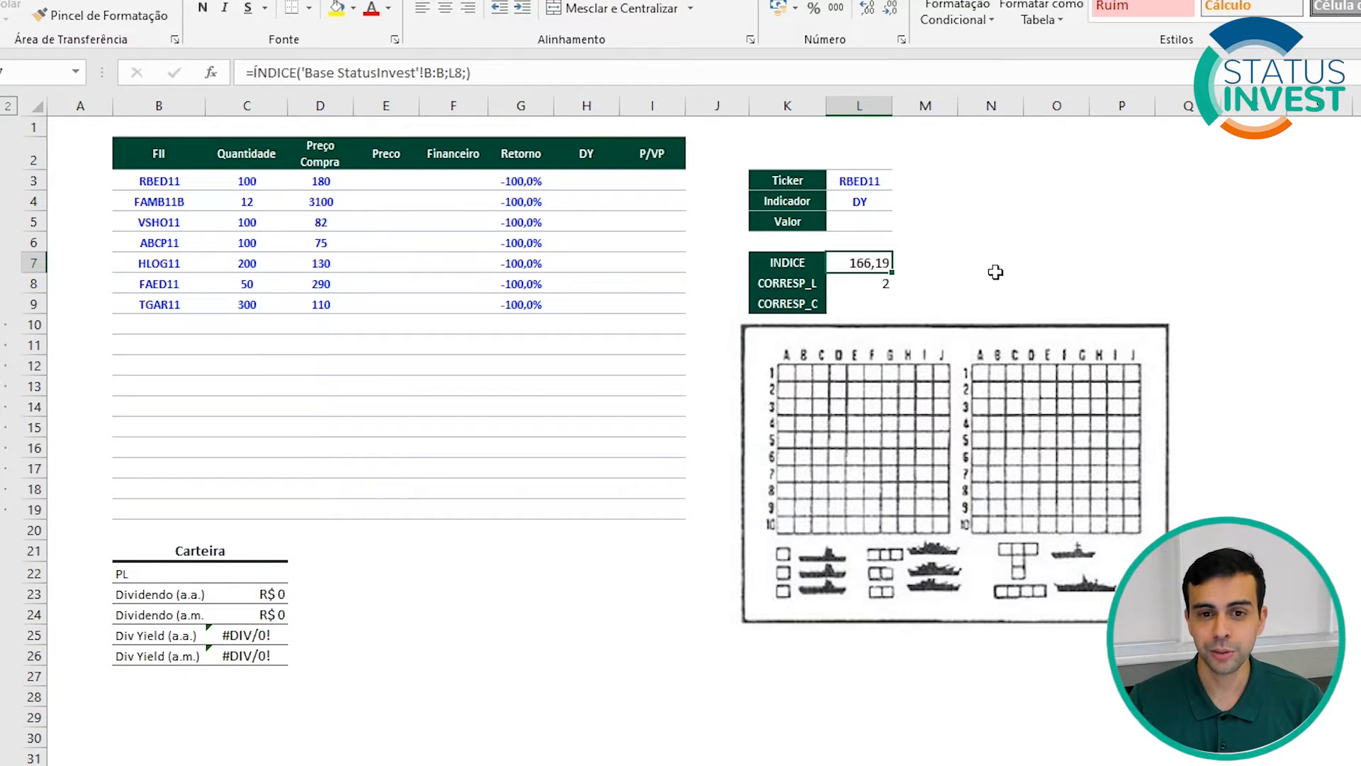
{"action": "left_click", "coordinate": [854, 186]}
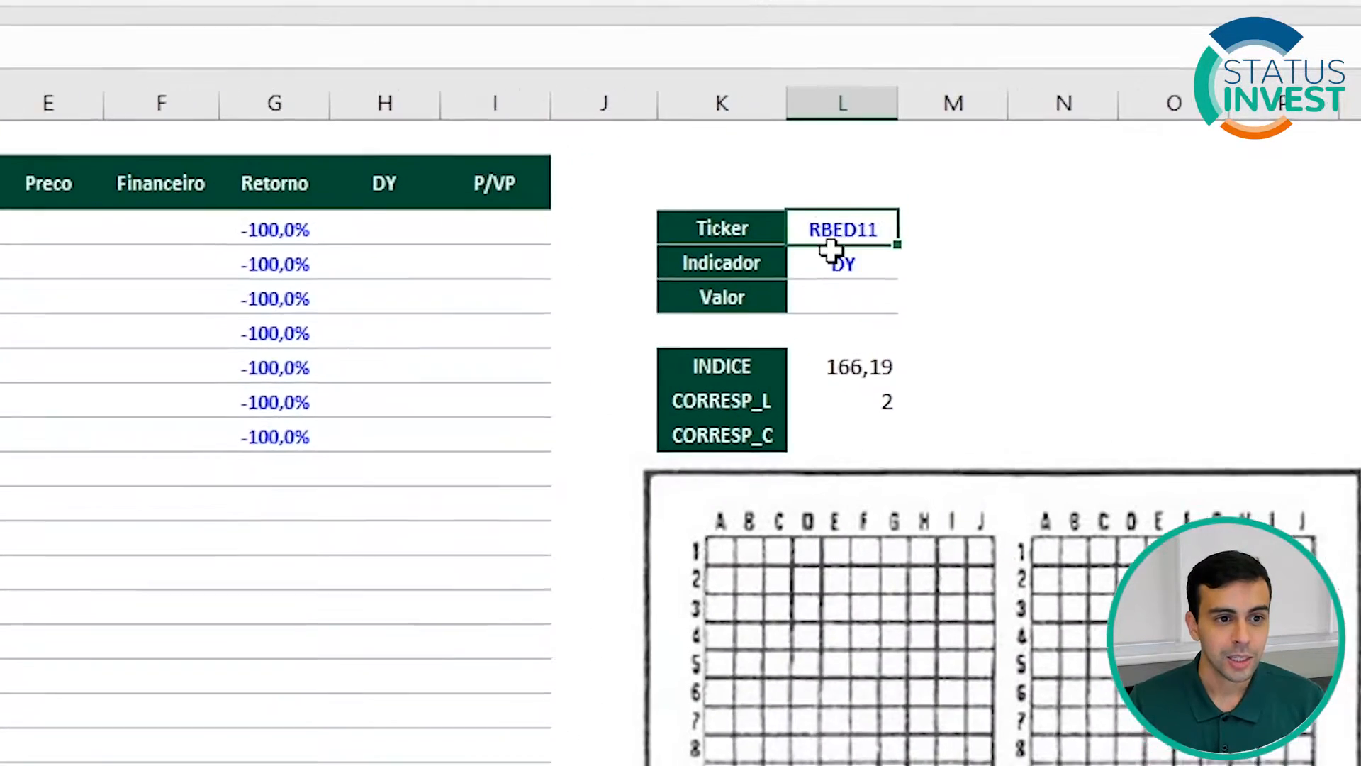
{"action": "type", "text": "ABCP"}
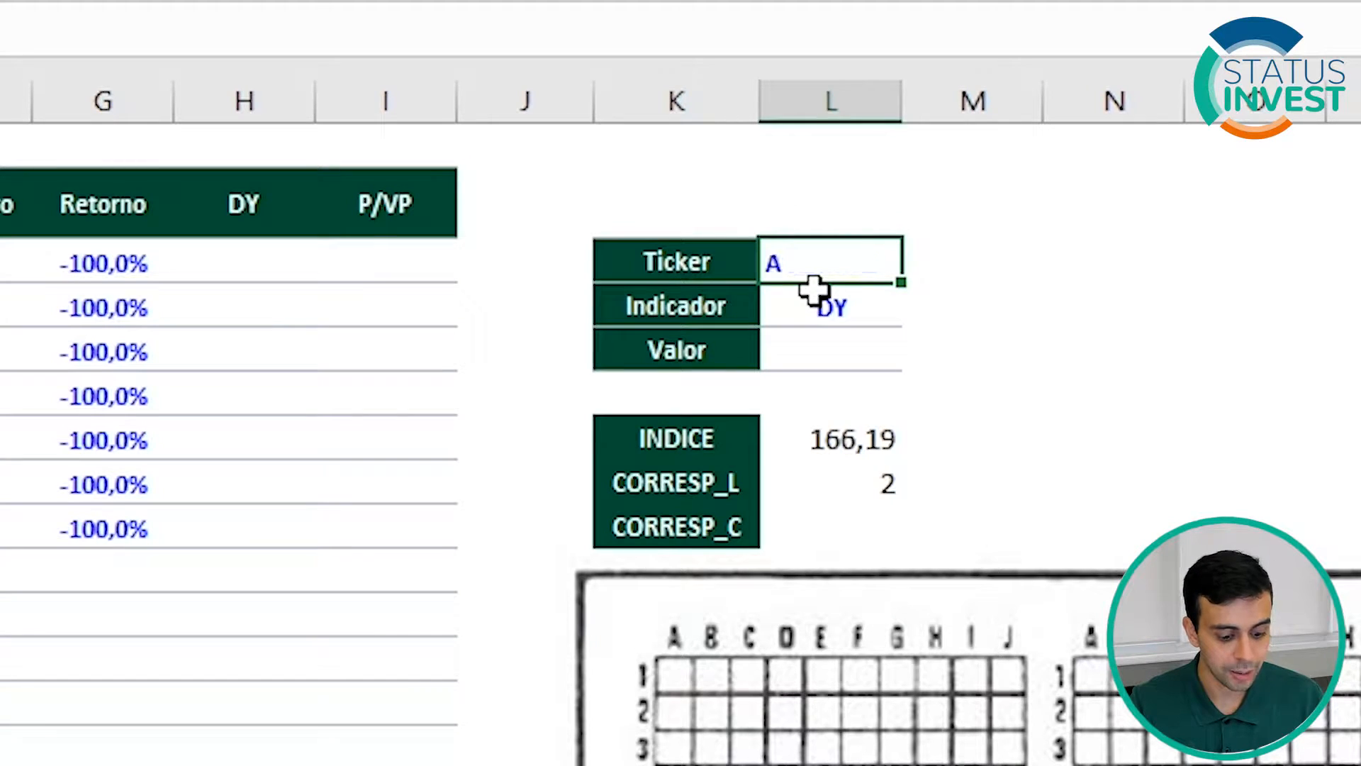
{"action": "type", "text": "11"}
{"action": "key", "text": "Return"}
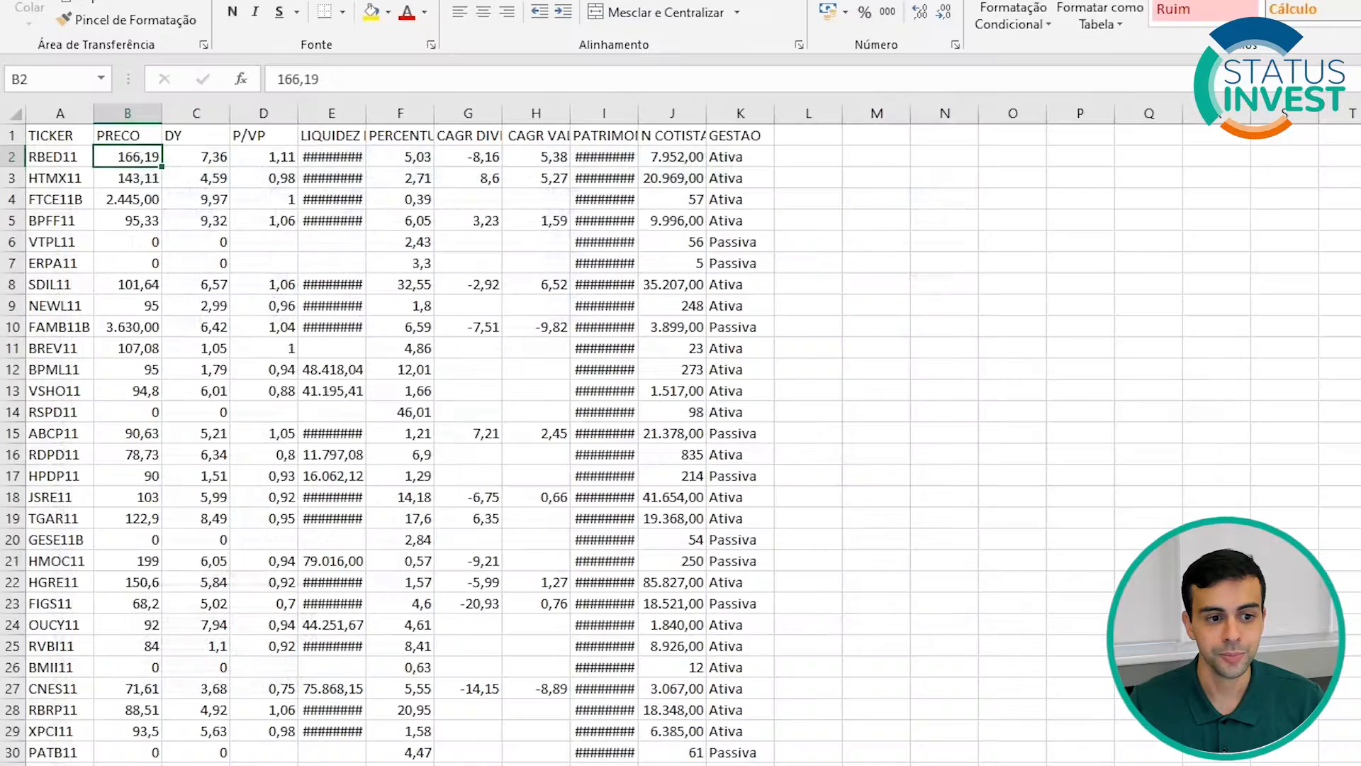
Step: Locate ABCP11 in the Base StatusInvest sheet's ticker column and compare its row and price with the CORRESP_L and INDICE results
{"action": "left_click", "coordinate": [67, 113]}
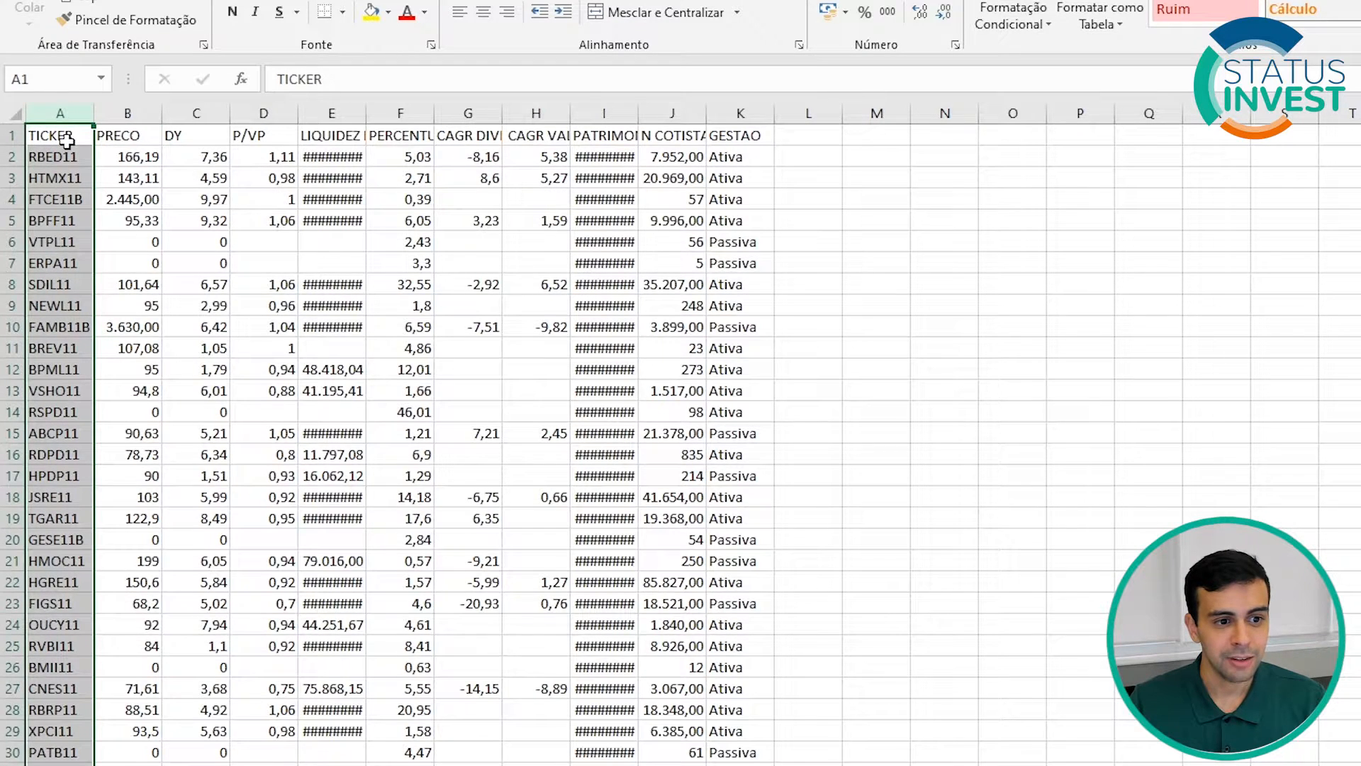
{"action": "left_click", "coordinate": [51, 432]}
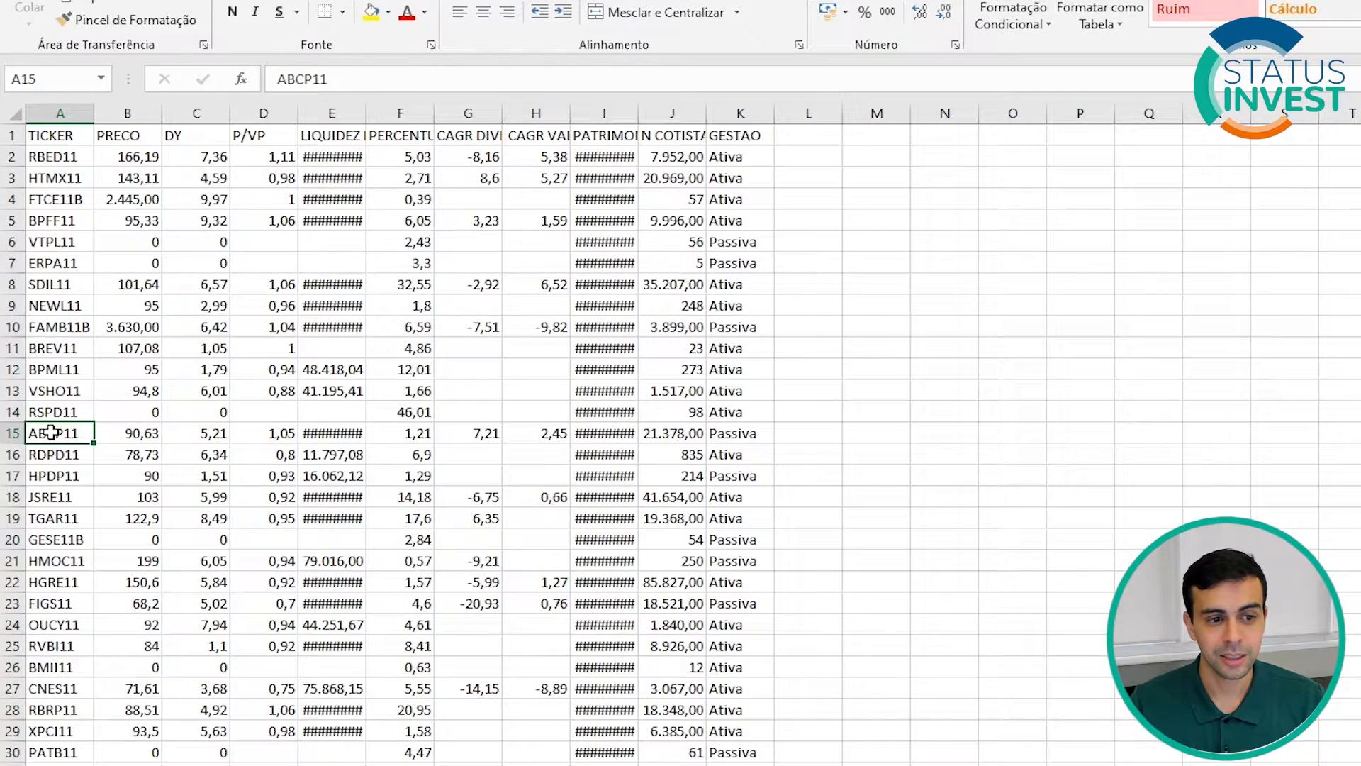
{"action": "key", "text": "ctrl+Page_Up"}
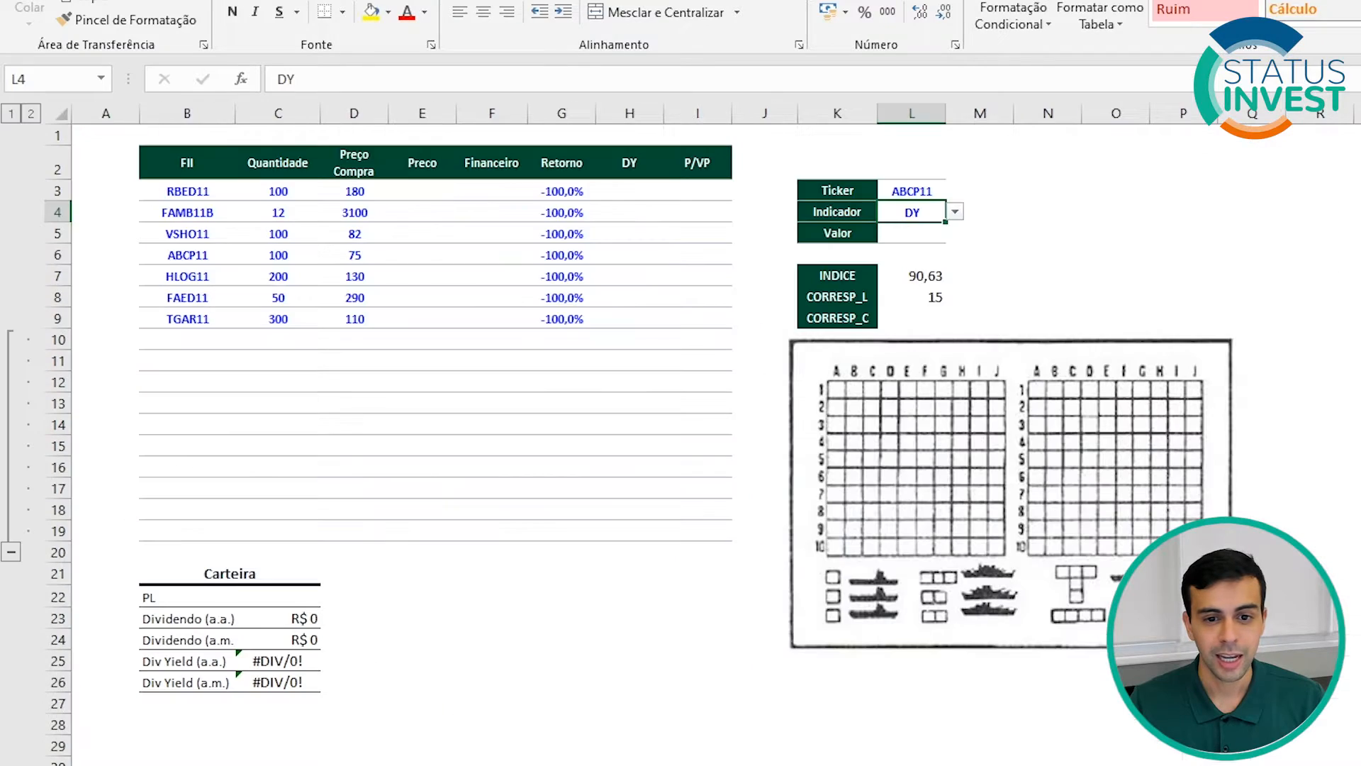
{"action": "left_click", "coordinate": [921, 296]}
{"action": "left_click", "coordinate": [927, 276]}
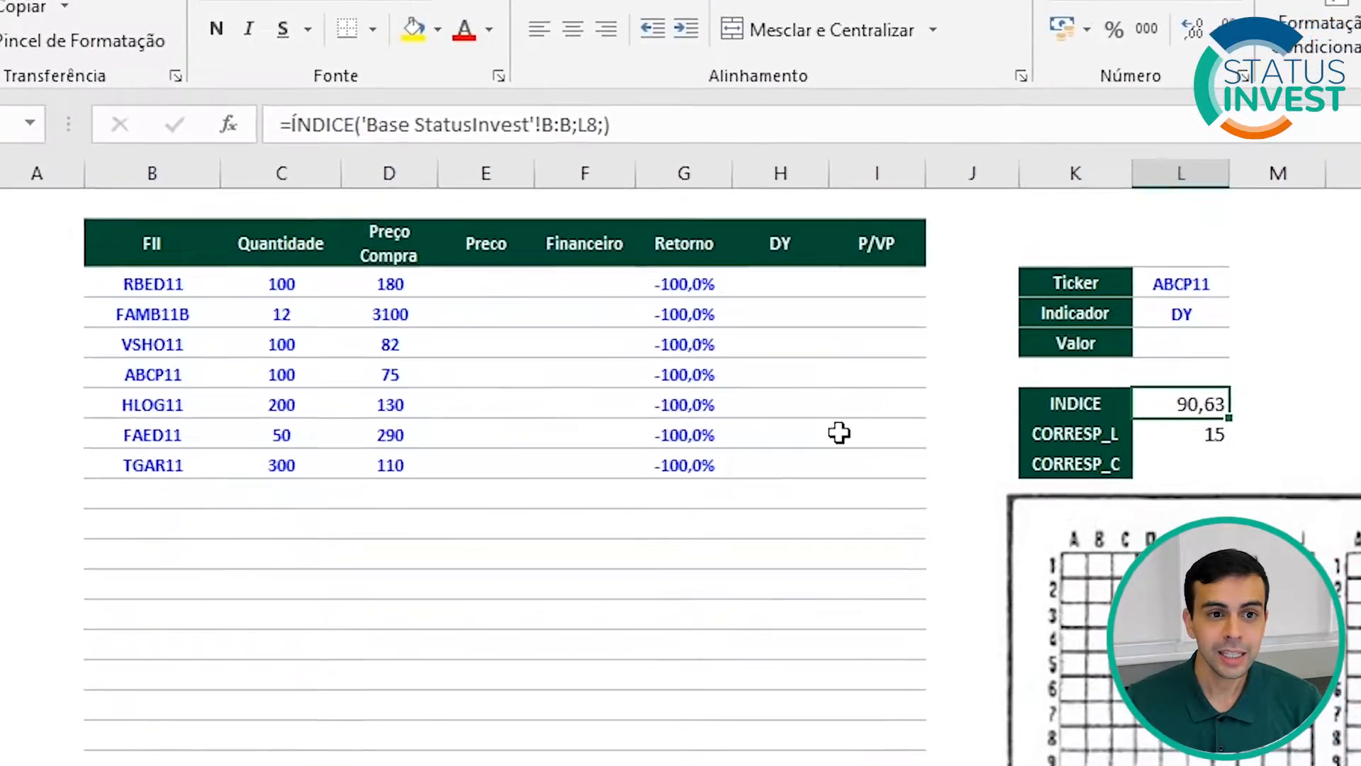
Step: Start an ÍNDICE formula in RBED11's Preco cell E3 using the absolute range 'Base StatusInvest'!$A:$K as its matrix
{"action": "left_click", "coordinate": [493, 289]}
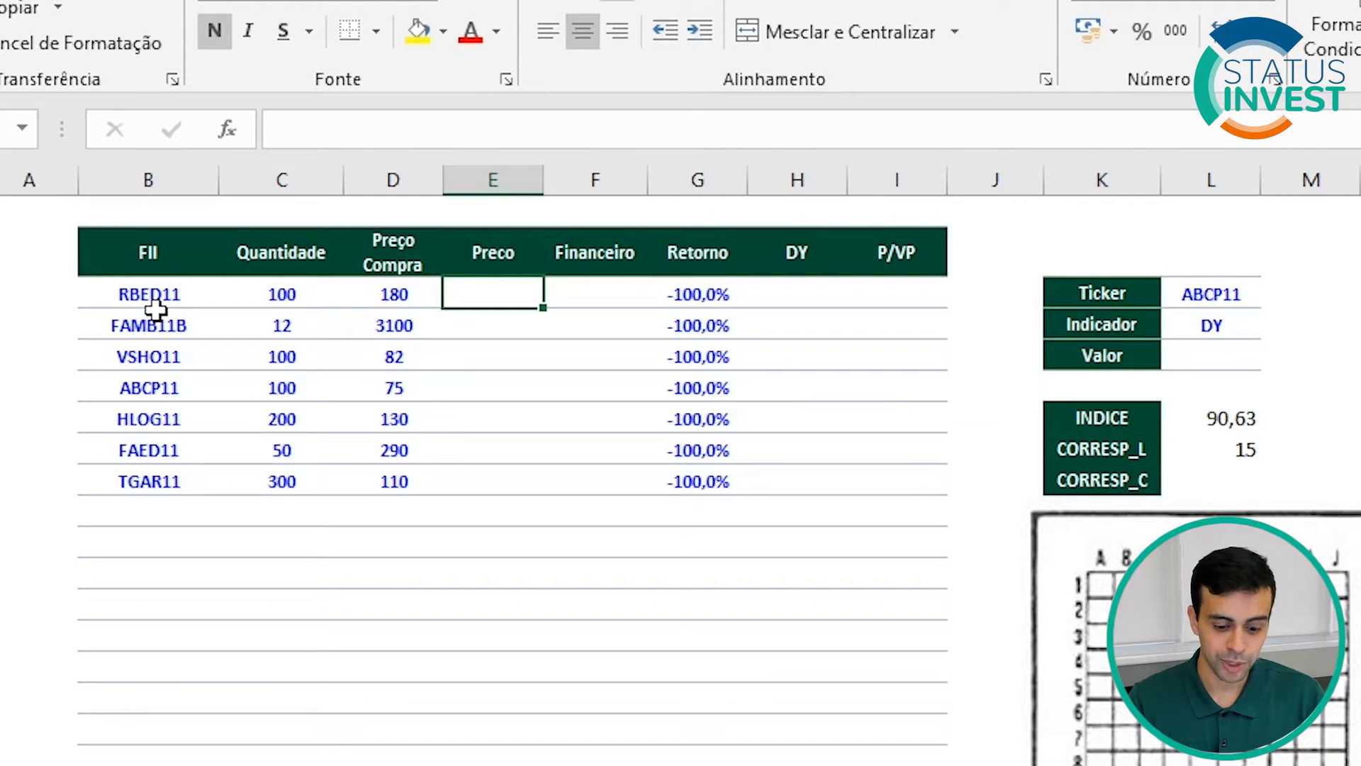
{"action": "type", "text": "=ÍNDICE("}
{"action": "key", "text": "ctrl+Page_Down"}
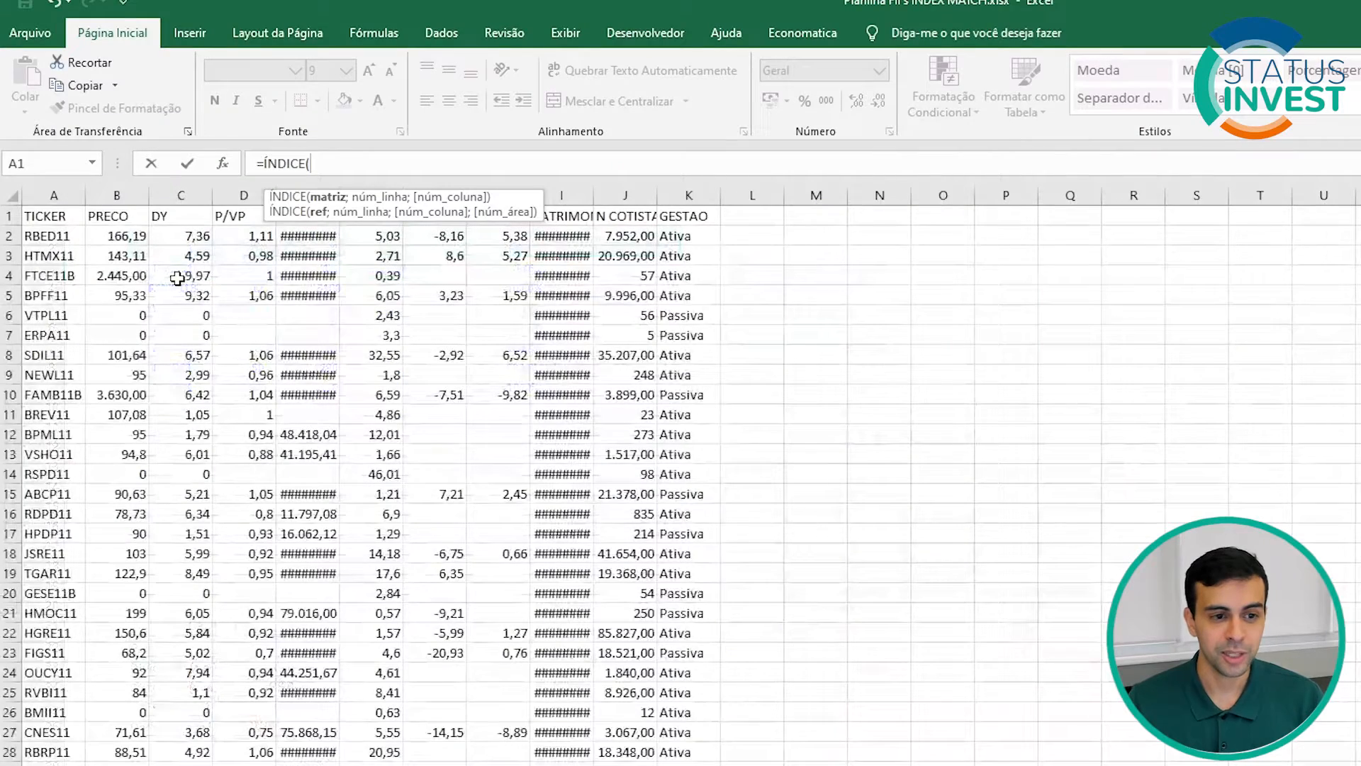
{"action": "left_click", "coordinate": [62, 196]}
{"action": "left_click_drag", "start_coordinate": [62, 196], "coordinate": [686, 218]}
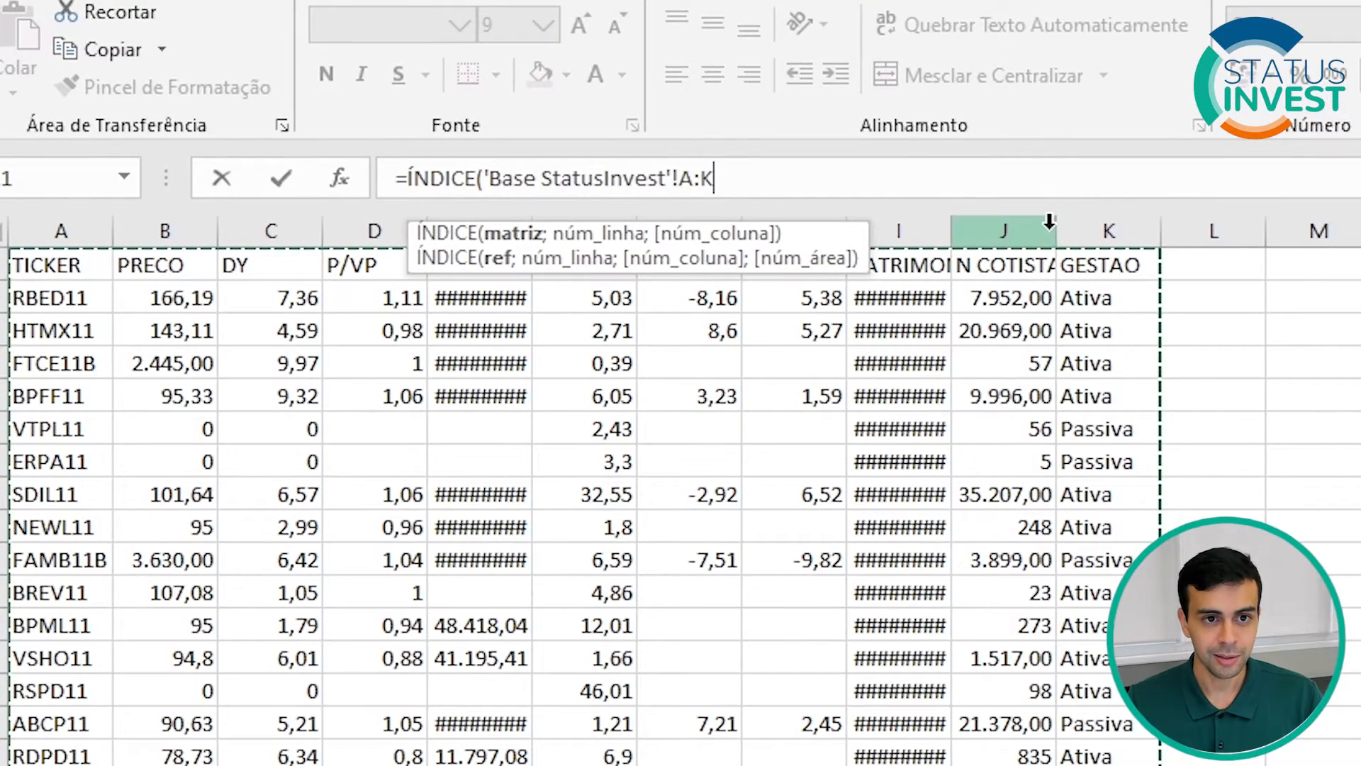
{"action": "key", "text": "F4"}
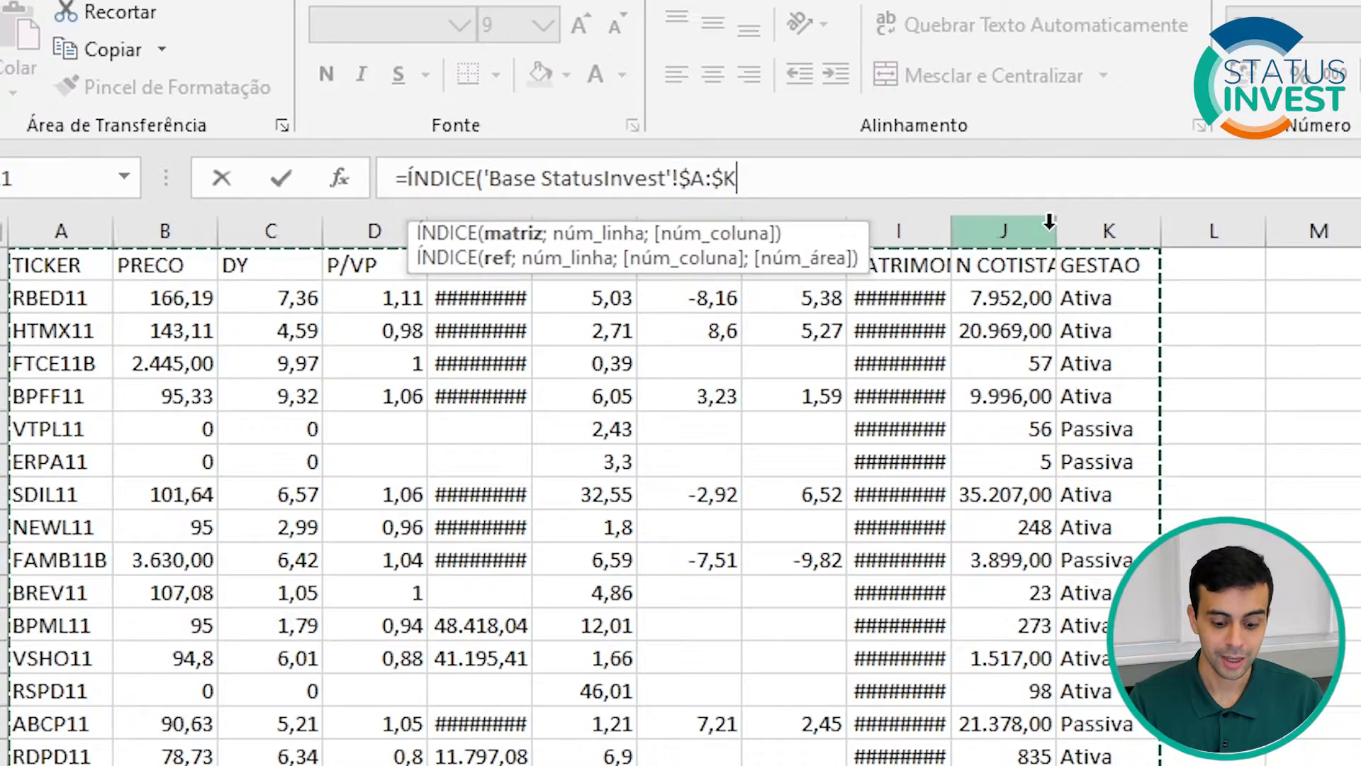
{"action": "type", "text": ";"}
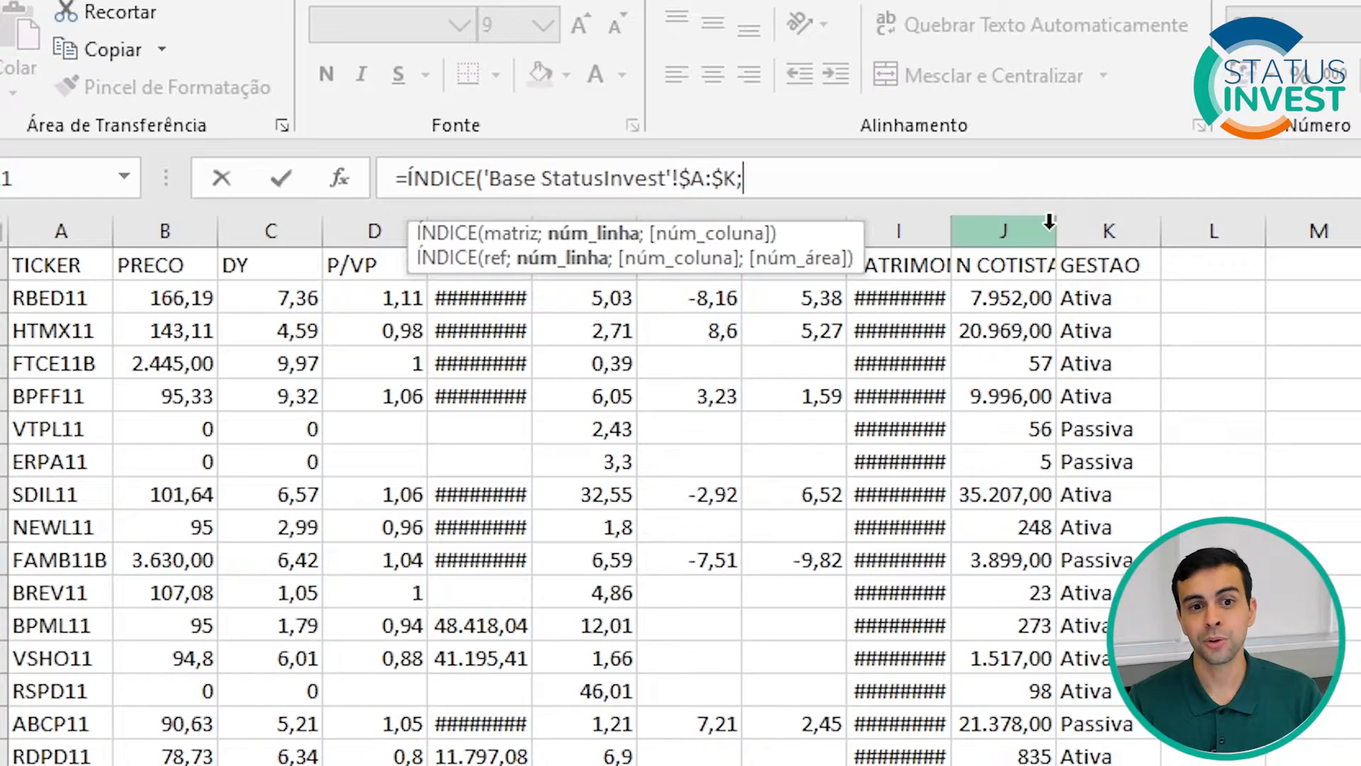
Step: Nest CORRESP as the ÍNDICE row argument, with the column-locked ticker reference Controle!$B3 as its lookup value
{"action": "type", "text": "corr"}
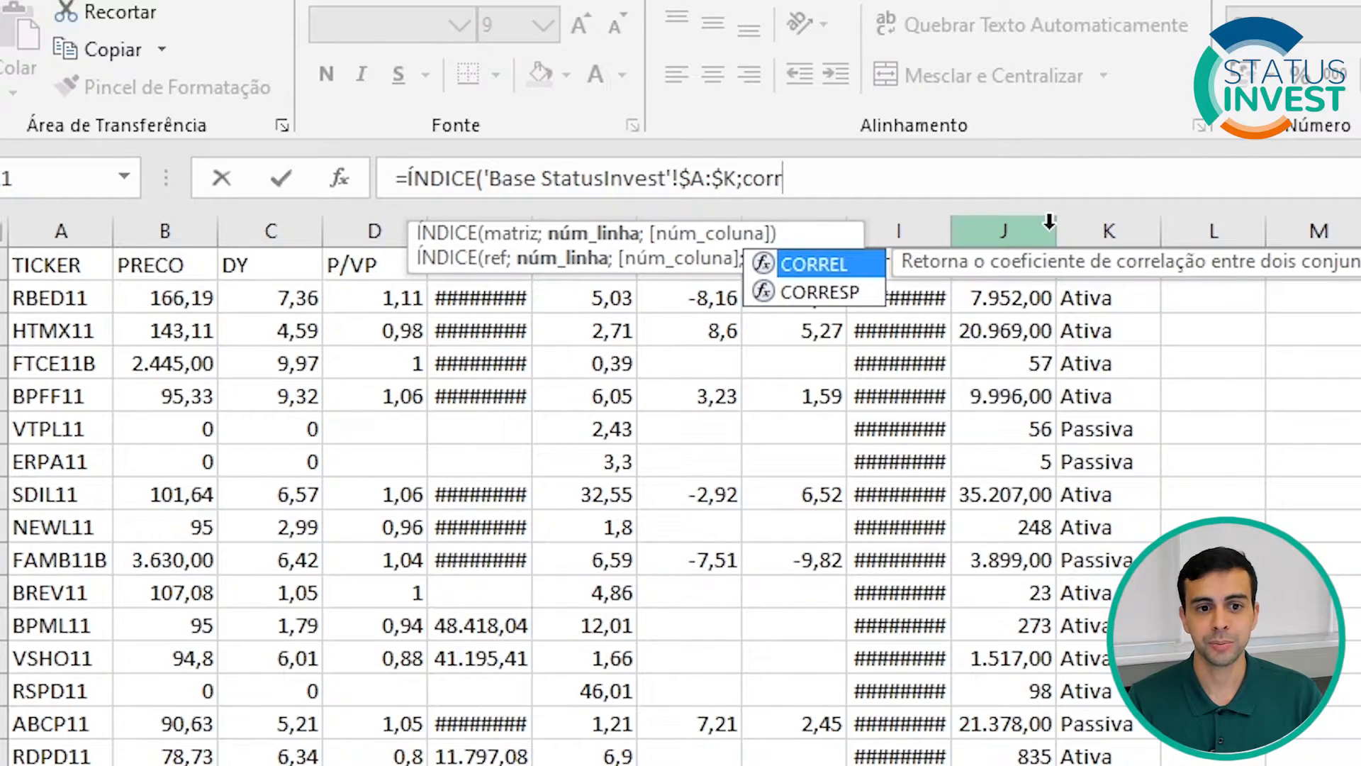
{"action": "key", "text": "Down"}
{"action": "key", "text": "Tab"}
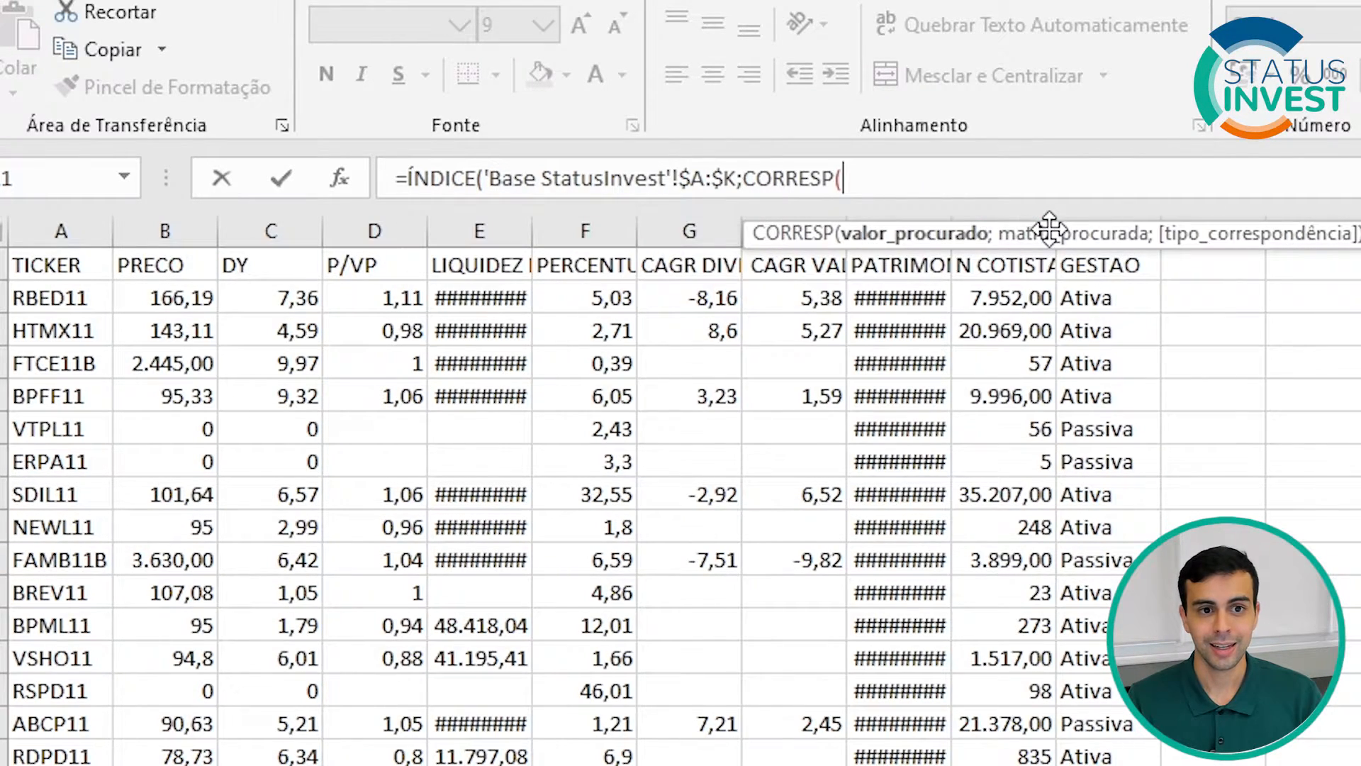
{"action": "key", "text": "ctrl+Page_Up"}
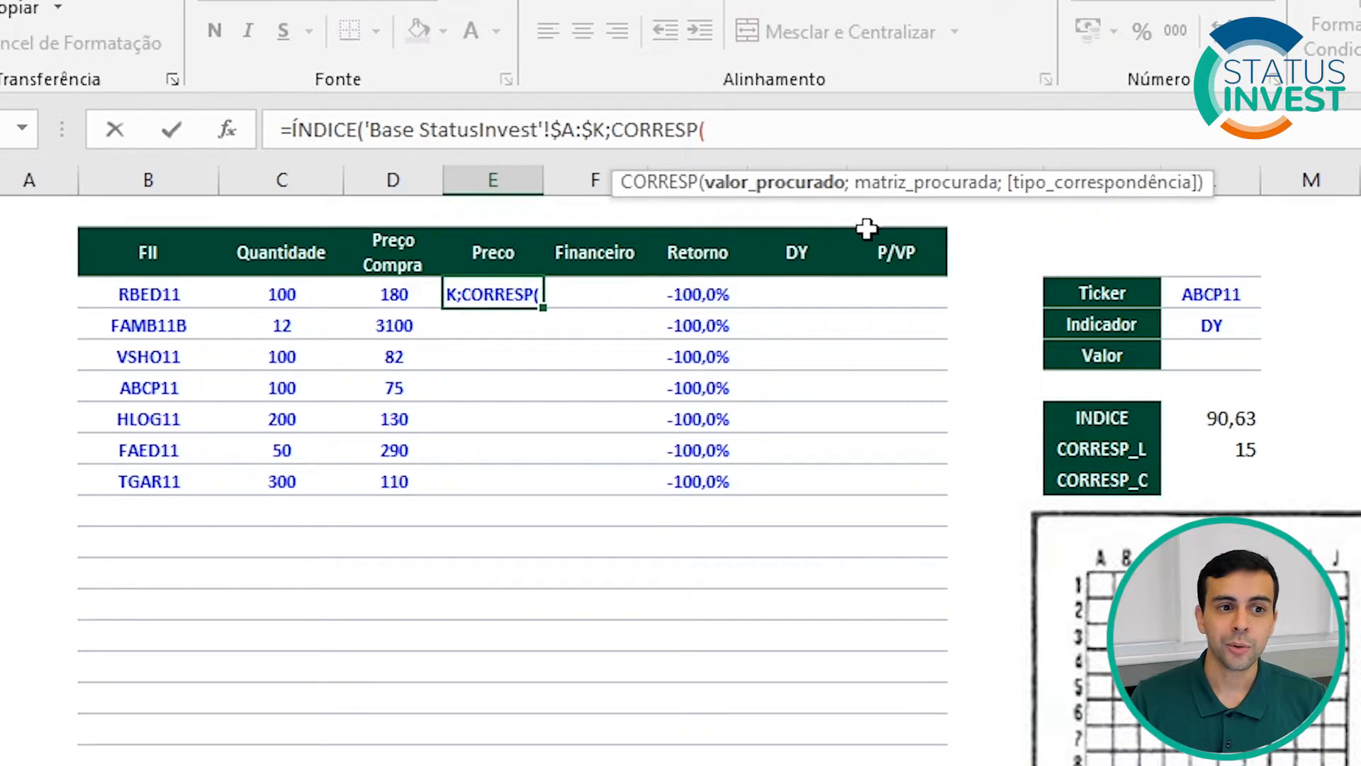
{"action": "left_click", "coordinate": [174, 287]}
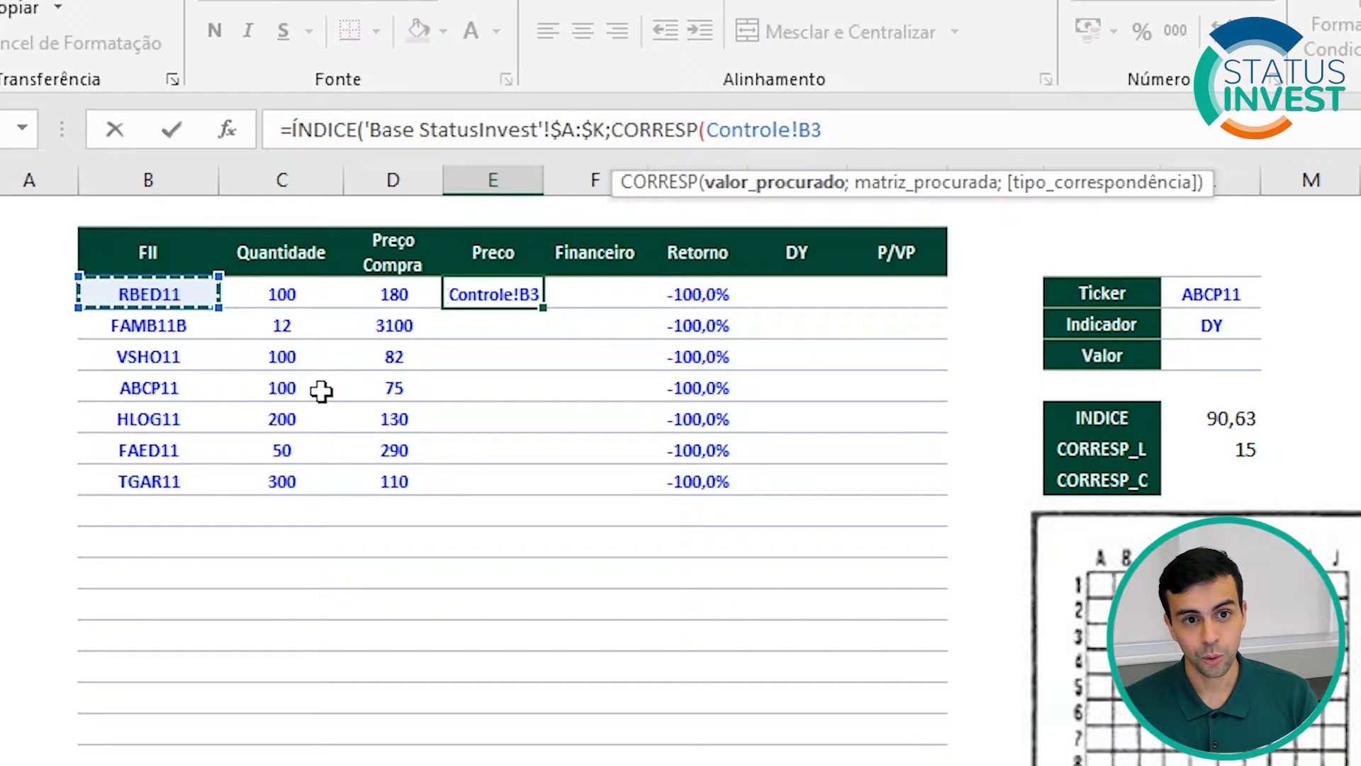
{"action": "key", "text": "F4"}
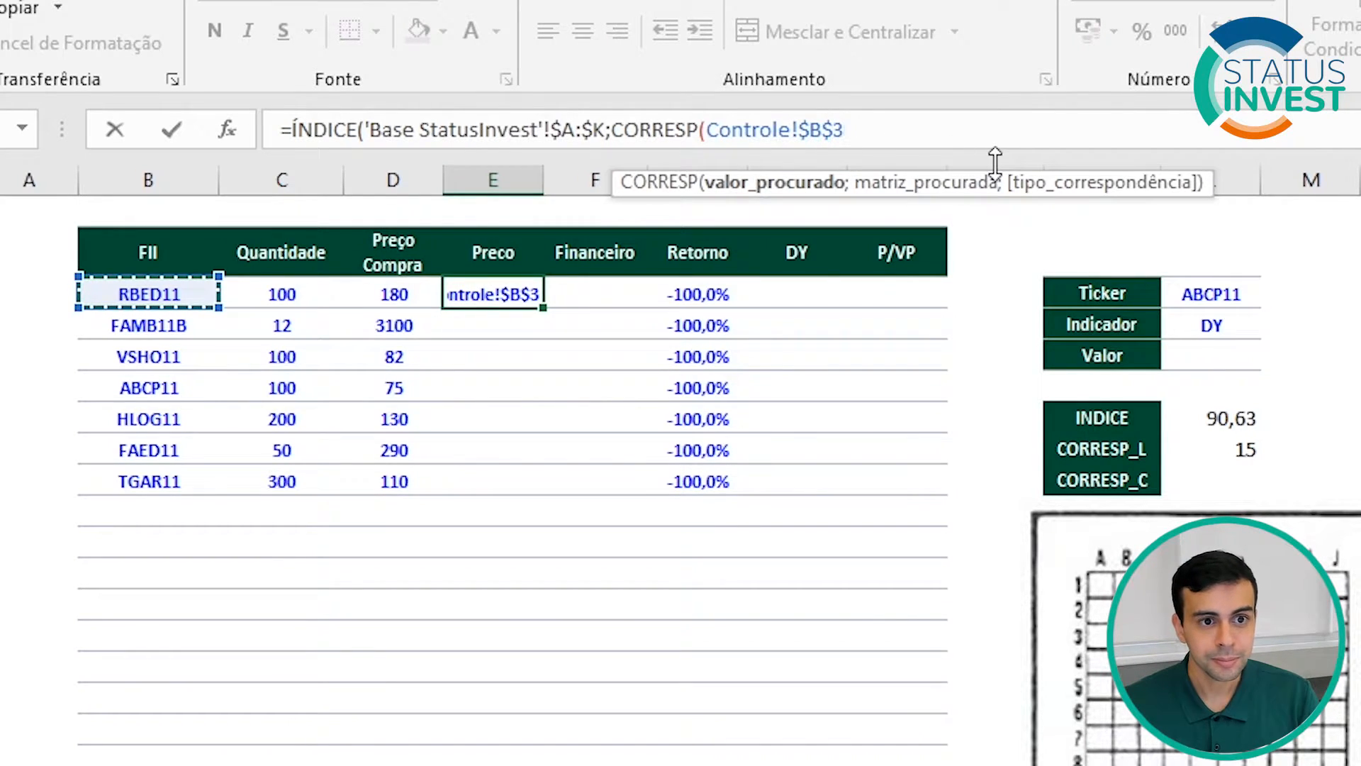
{"action": "key", "text": "F4"}
{"action": "key", "text": "F4"}
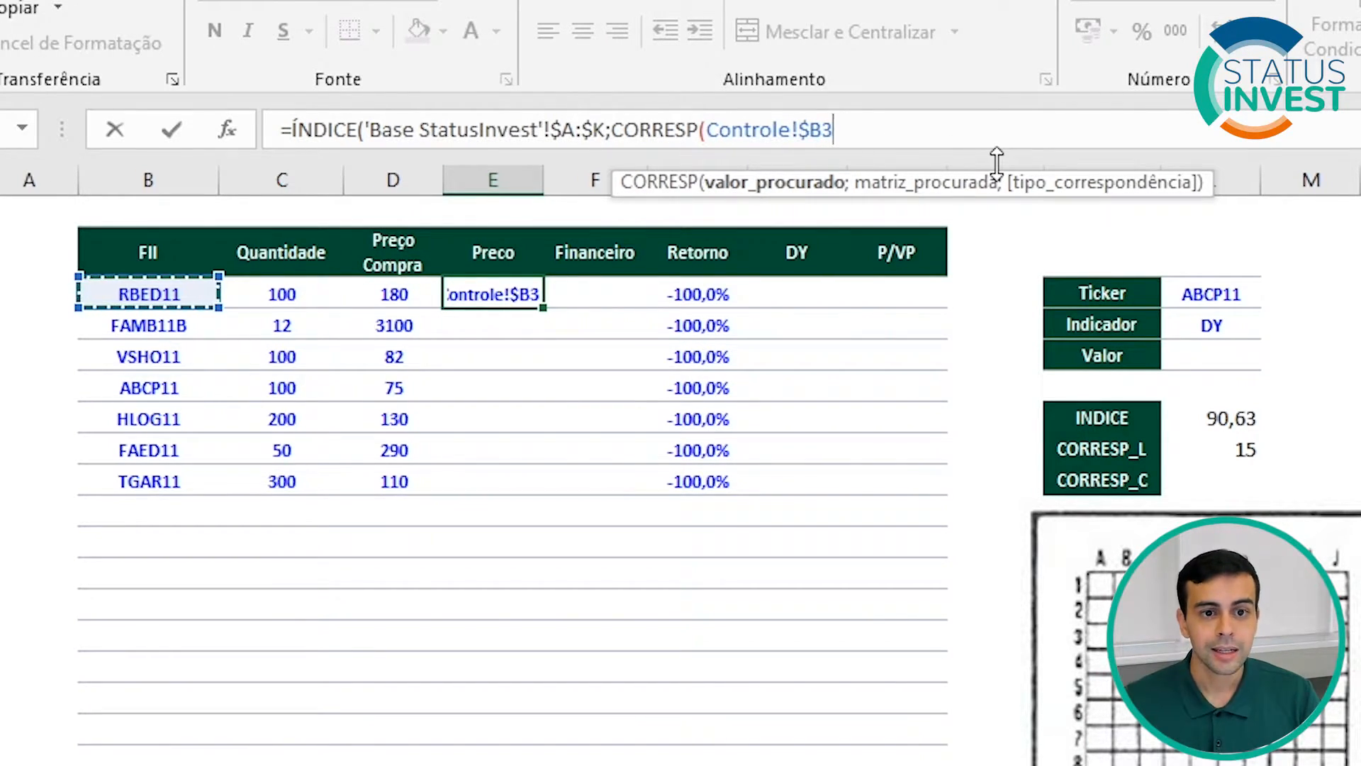
{"action": "type", "text": ";"}
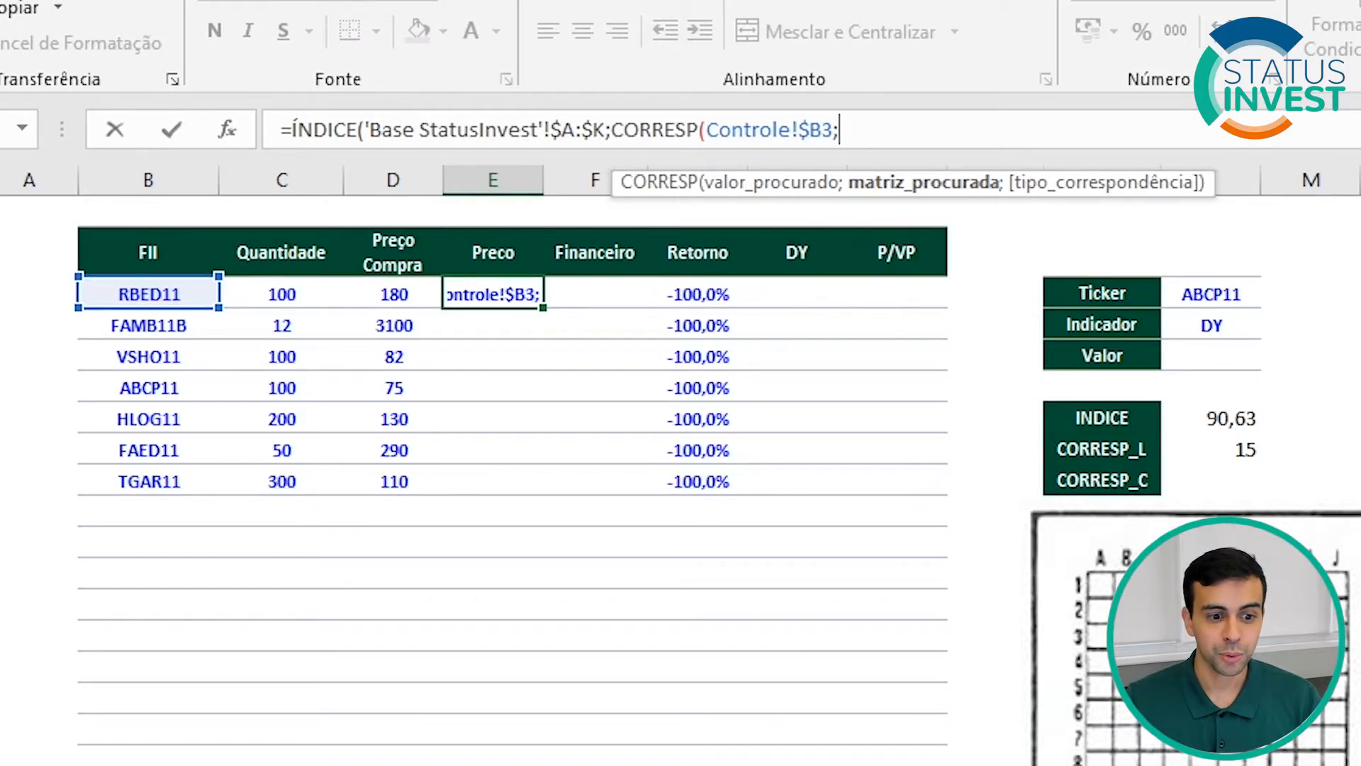
Step: Complete CORRESP with the absolute ticker column 'Base StatusInvest'!$A:$A and exact match type 0
{"action": "left_click", "coordinate": [149, 763]}
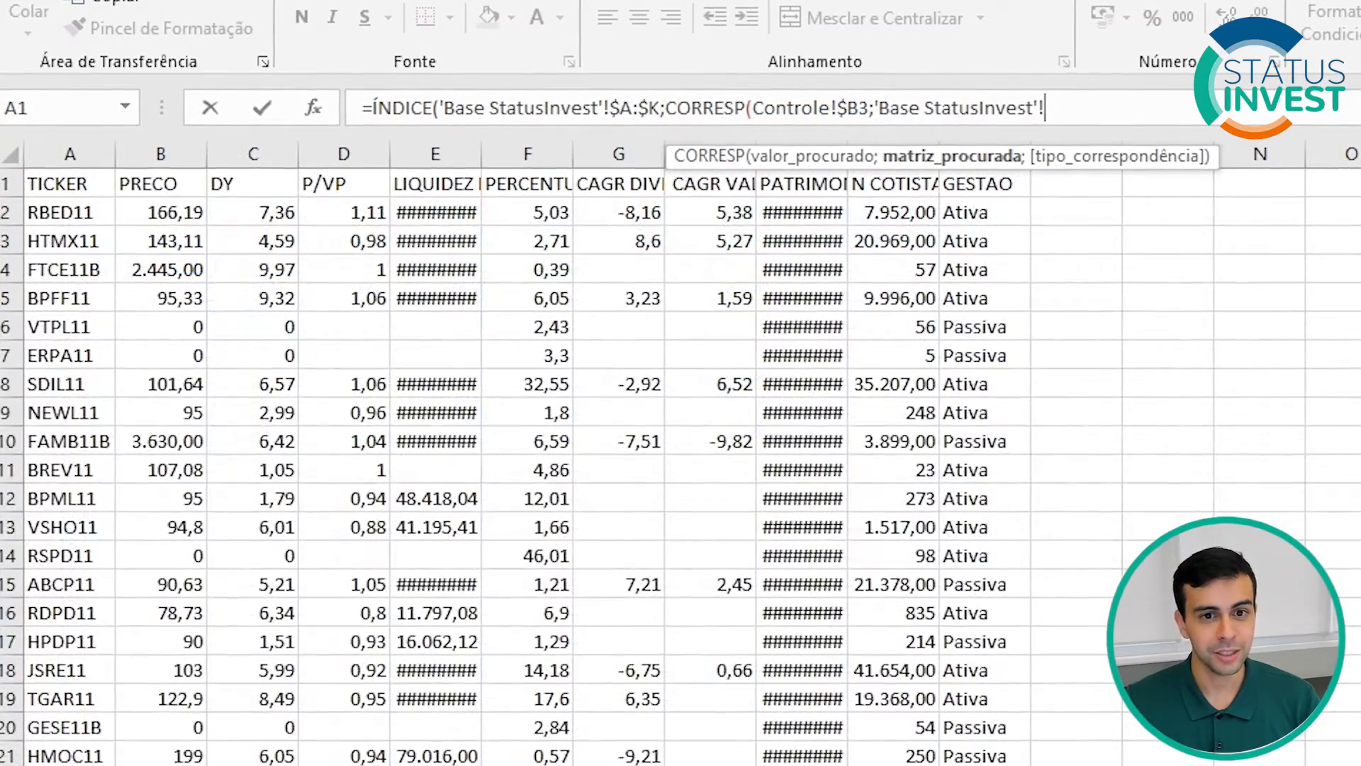
{"action": "left_click", "coordinate": [83, 152]}
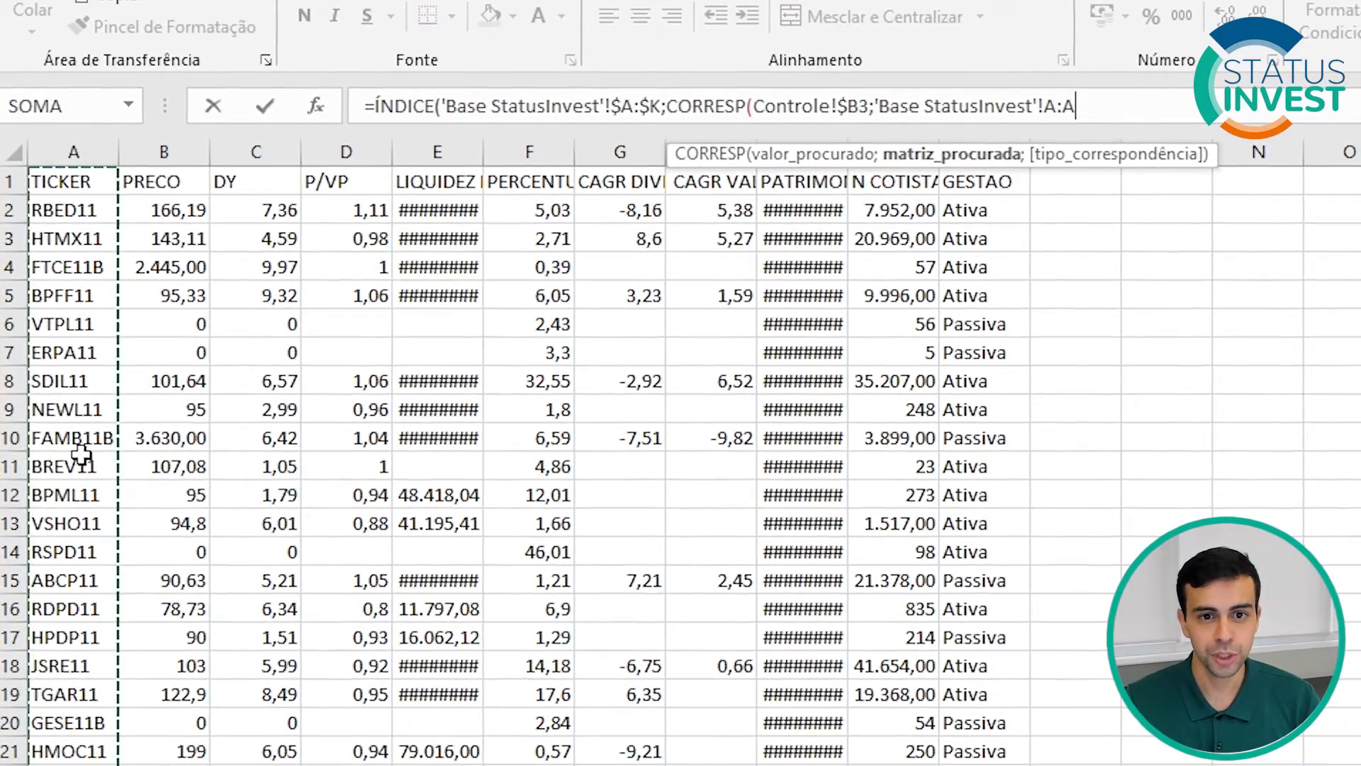
{"action": "key", "text": "F4"}
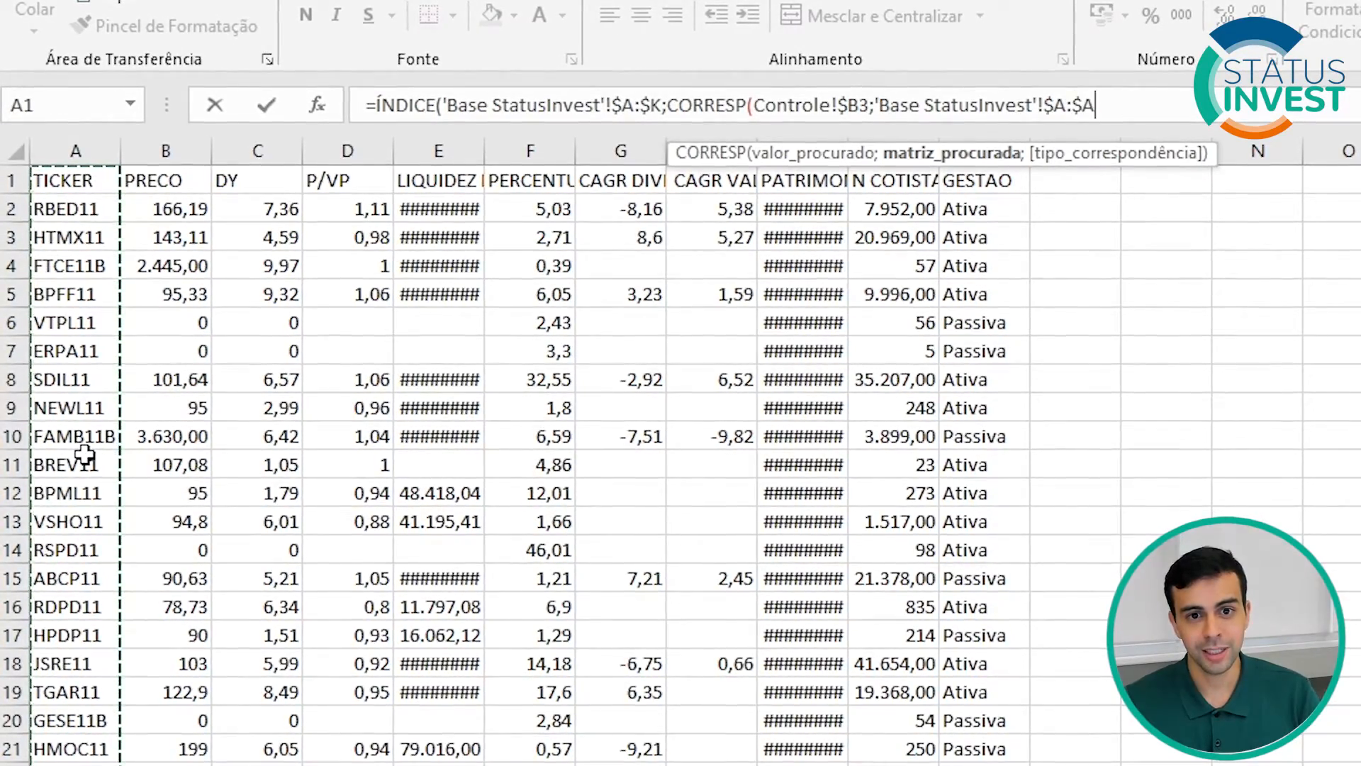
{"action": "type", "text": ";0"}
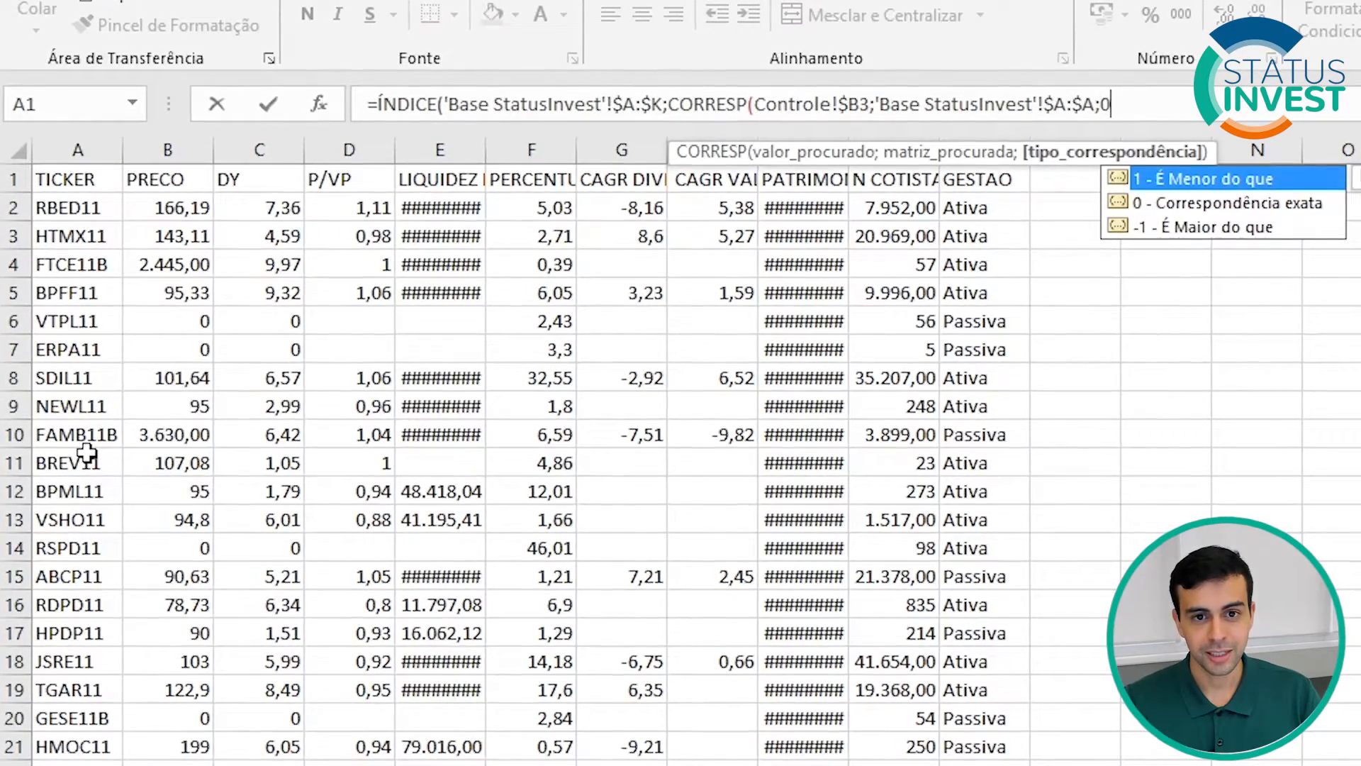
{"action": "type", "text": ")"}
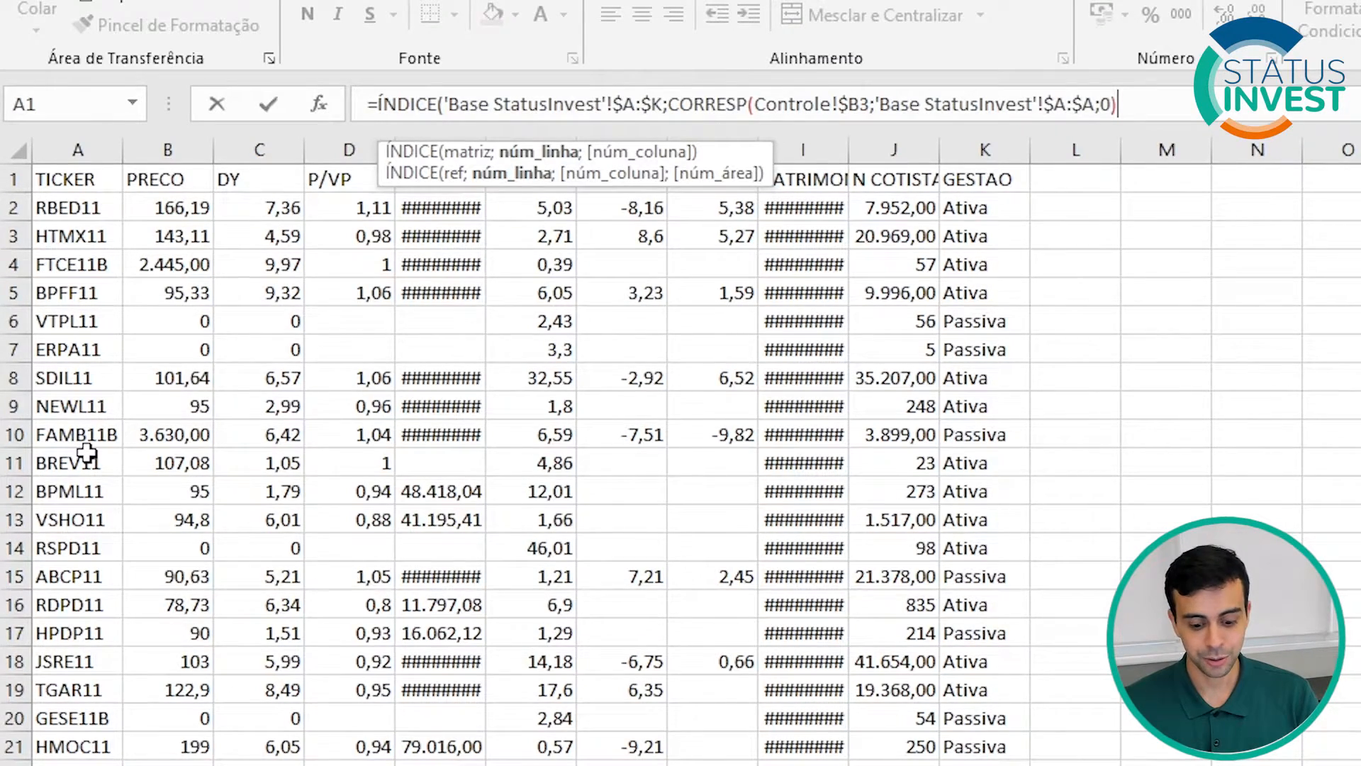
Step: Evaluate the nested CORRESP expression in place to check the row it gives, and restore the expression
{"action": "key", "text": "ctrl+shift+Left"}
{"action": "key", "text": "ctrl+shift+Left"}
{"action": "key", "text": "ctrl+shift+Left"}
{"action": "key", "text": "ctrl+shift+Left"}
{"action": "key", "text": "ctrl+shift+Left"}
{"action": "key", "text": "ctrl+shift+Left"}
{"action": "key", "text": "ctrl+shift+Left"}
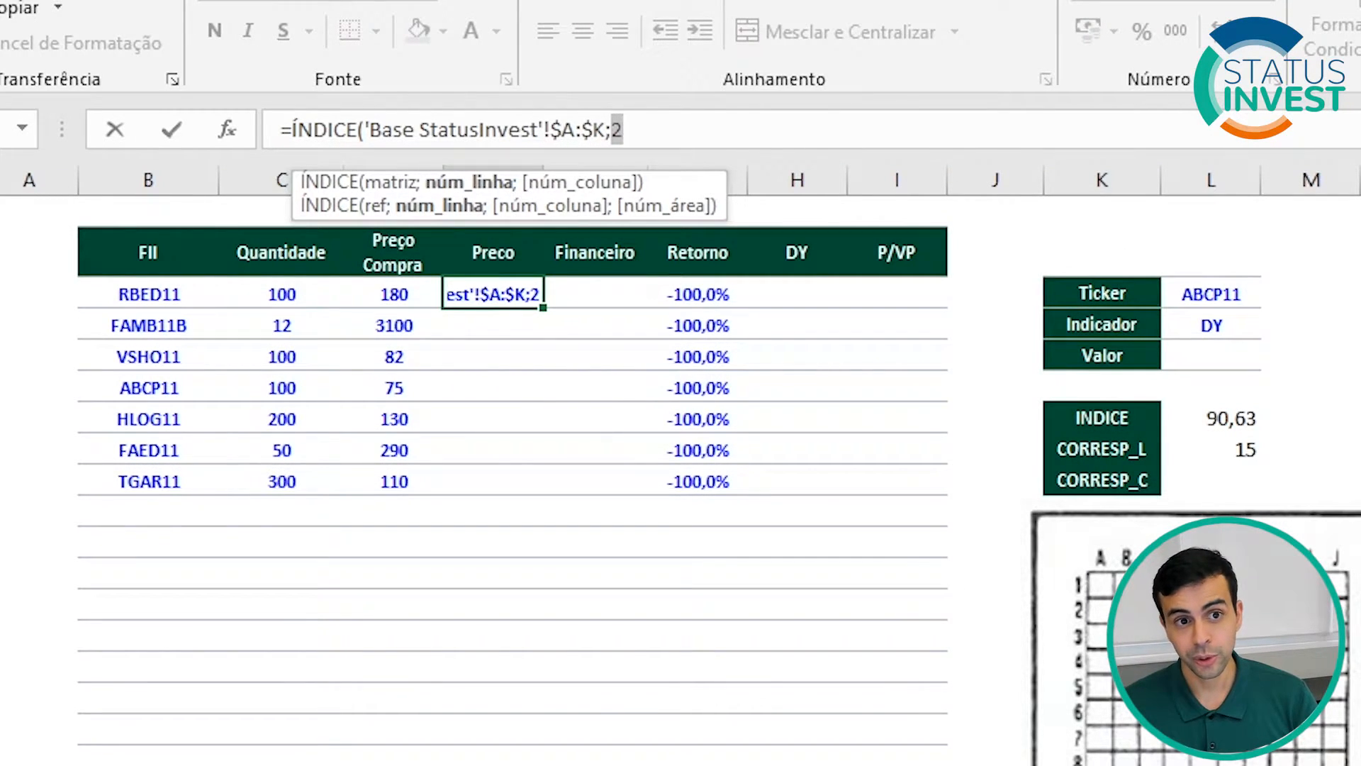
{"action": "key", "text": "ctrl+z"}
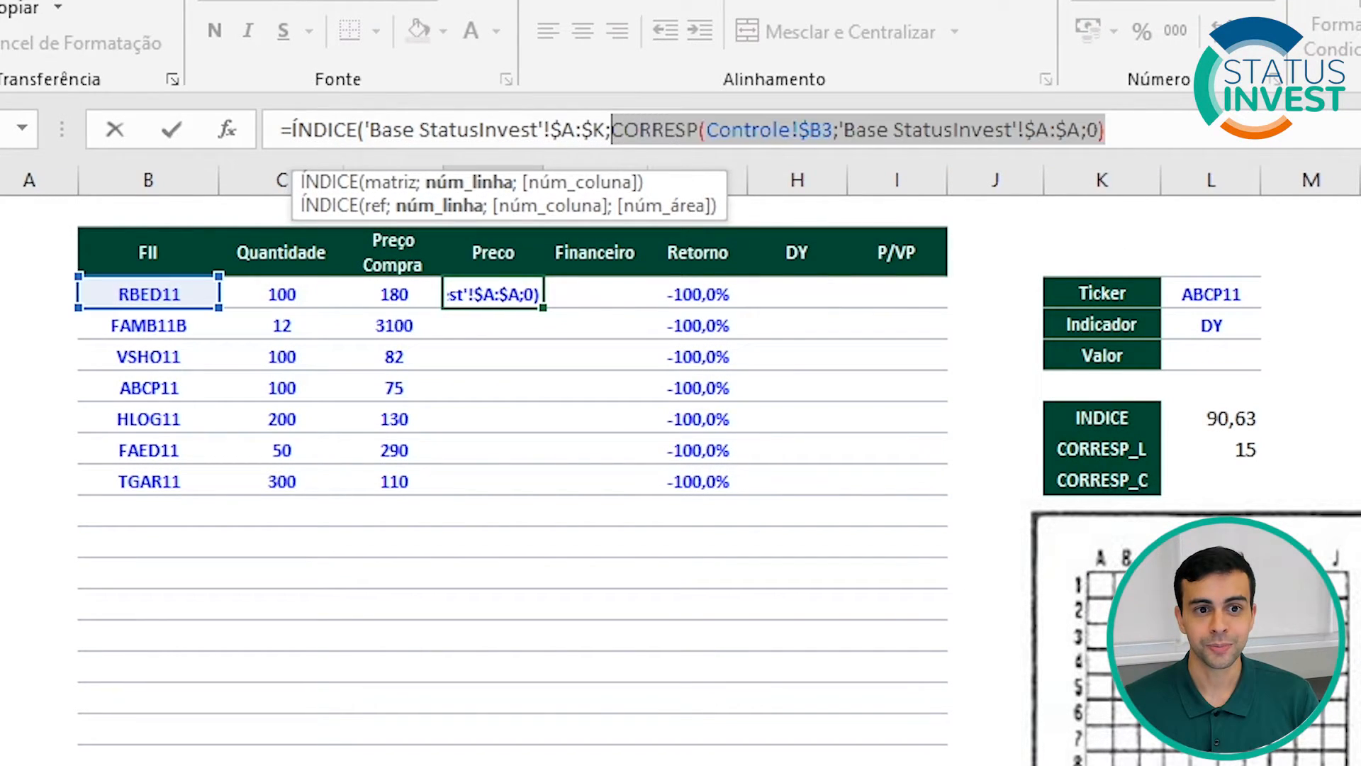
Step: Begin the ÍNDICE column argument after the nested row CORRESP in E3's formula, keeping the Preco header unobstructed
{"action": "left_click", "coordinate": [1133, 135]}
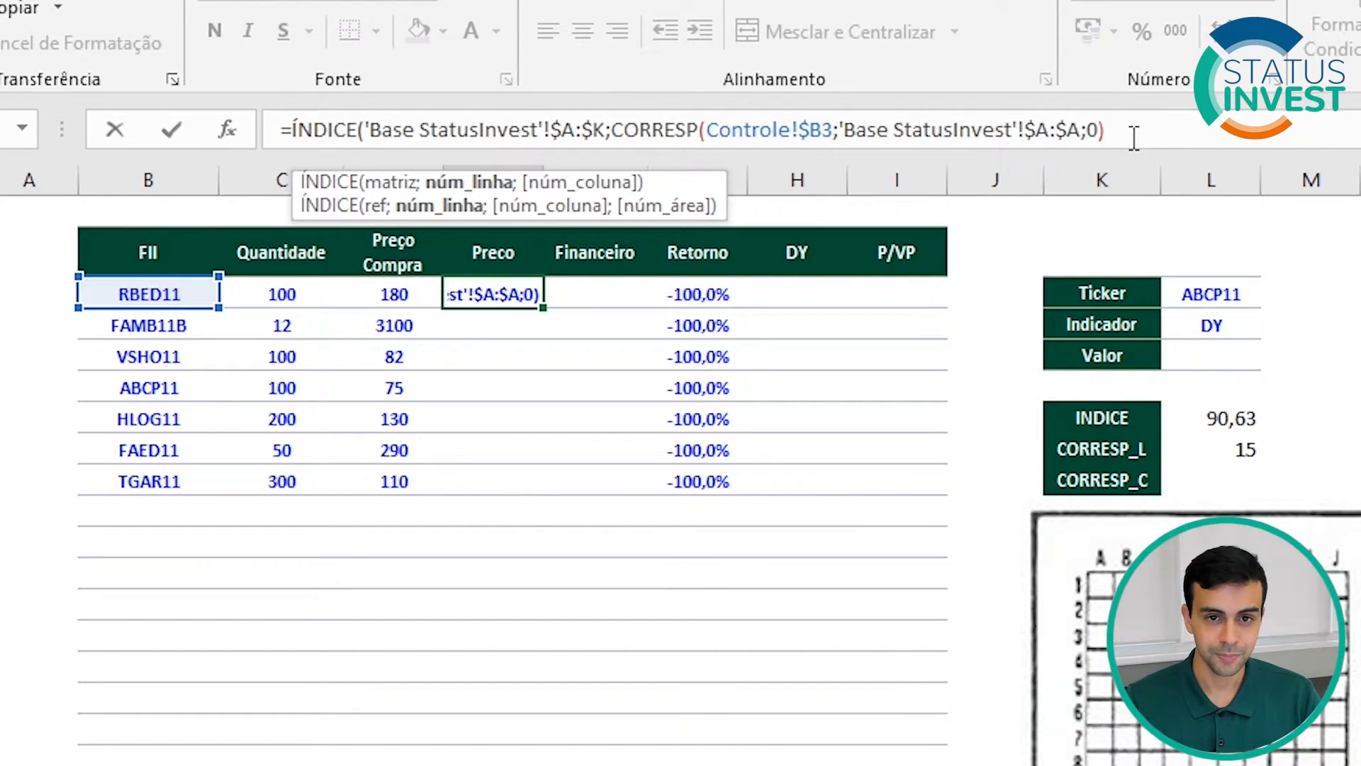
{"action": "type", "text": ";"}
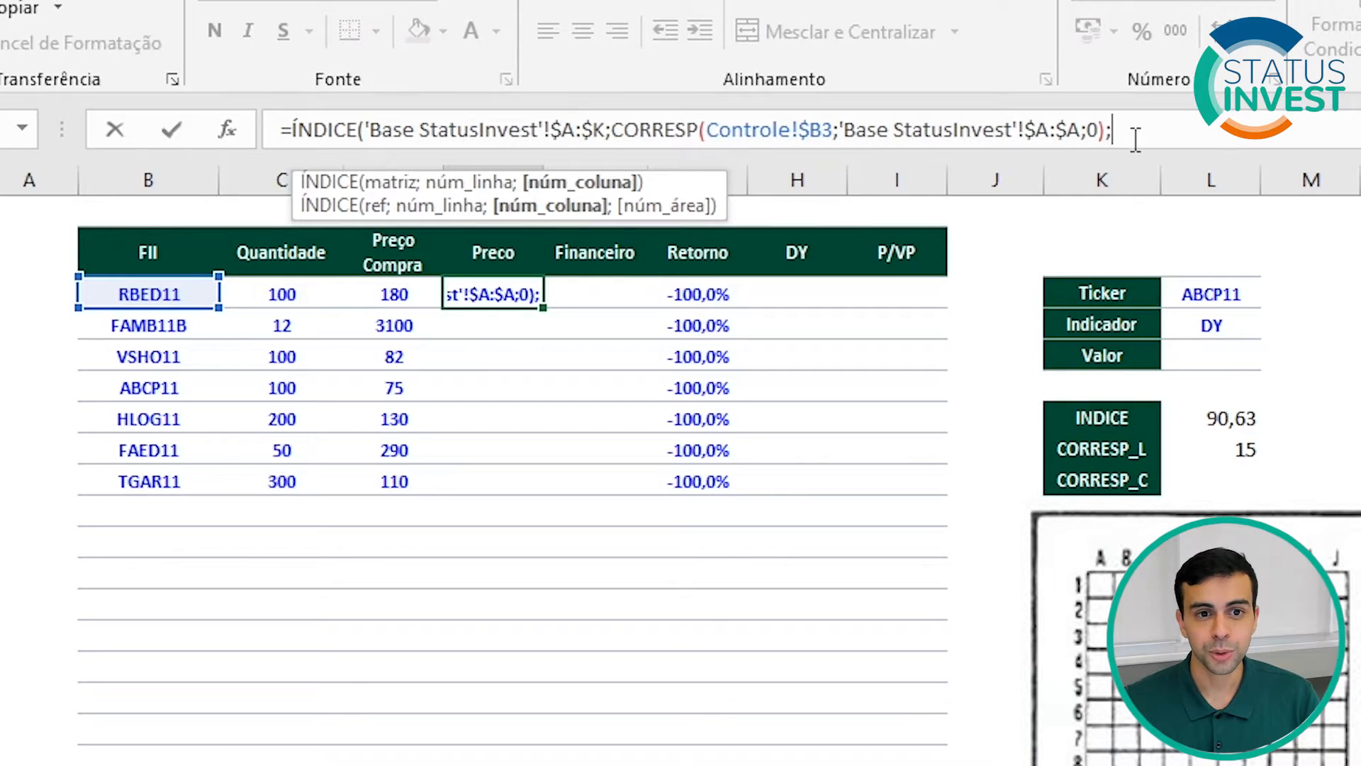
{"action": "left_click_drag", "start_coordinate": [699, 183], "coordinate": [1360, 185]}
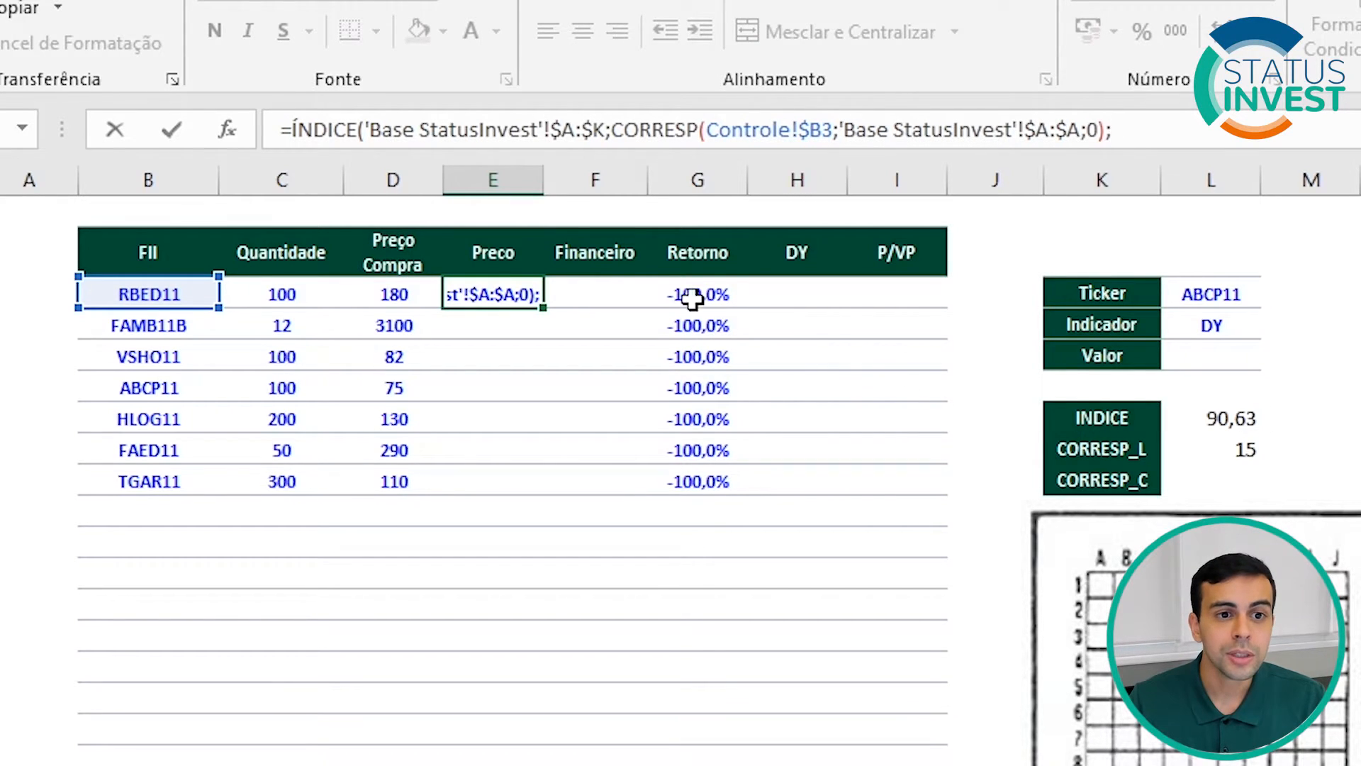
{"action": "left_click", "coordinate": [494, 248]}
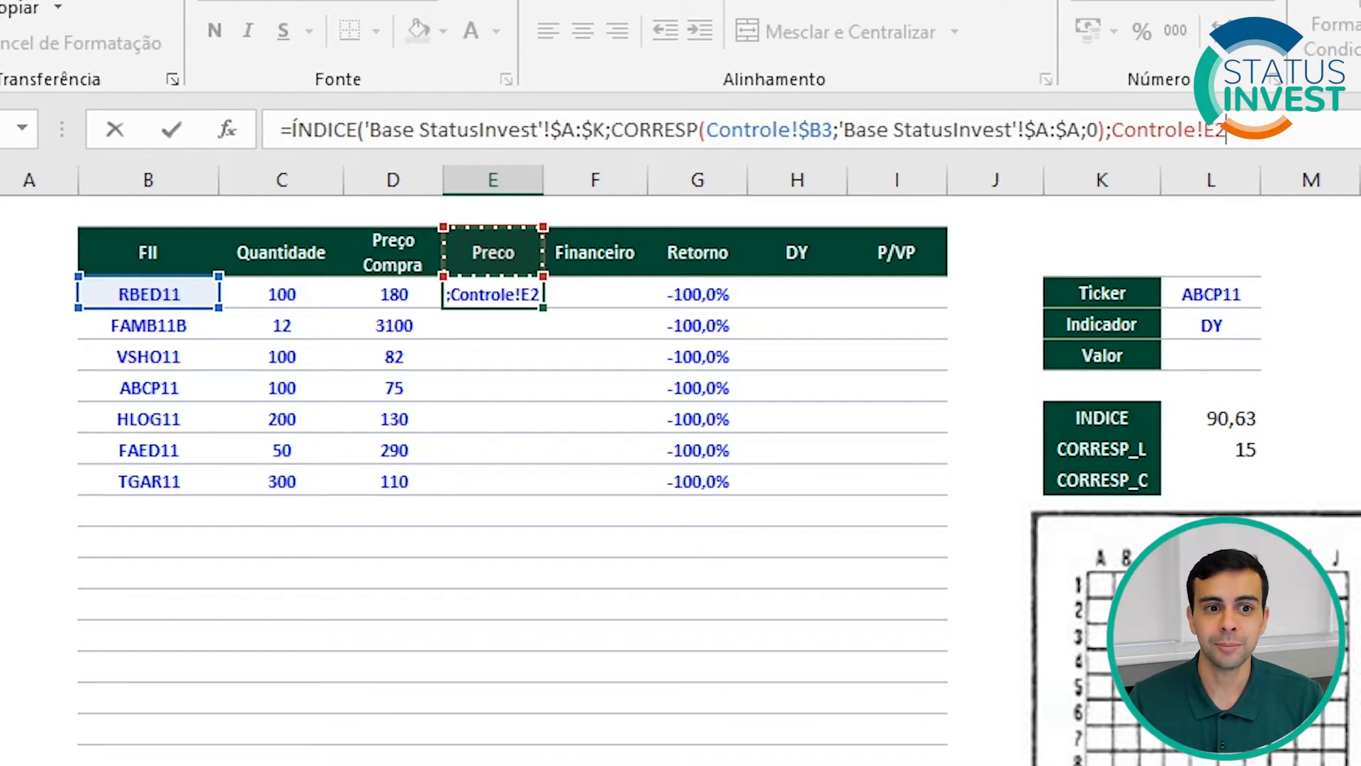
{"action": "key", "text": "BackSpace"}
{"action": "key", "text": "BackSpace"}
{"action": "key", "text": "BackSpace"}
{"action": "key", "text": "BackSpace"}
{"action": "key", "text": "BackSpace"}
{"action": "key", "text": "BackSpace"}
{"action": "key", "text": "BackSpace"}
{"action": "key", "text": "BackSpace"}
{"action": "key", "text": "BackSpace"}
{"action": "key", "text": "BackSpace"}
{"action": "key", "text": "BackSpace"}
Step: Nest a second CORRESP as the ÍNDICE column argument, with the row-locked Preco header reference Controle!E$2 as its lookup value
{"action": "type", "text": "corr"}
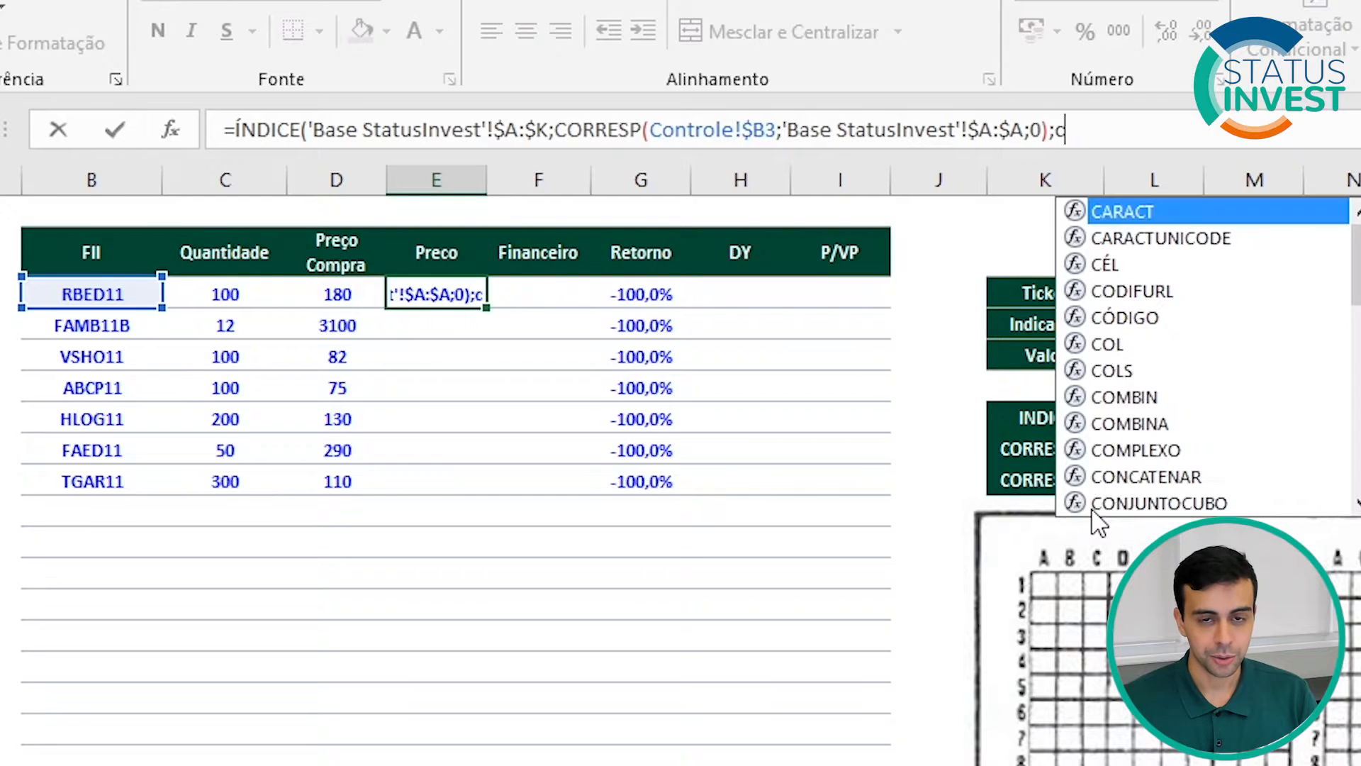
{"action": "key", "text": "Down"}
{"action": "key", "text": "Tab"}
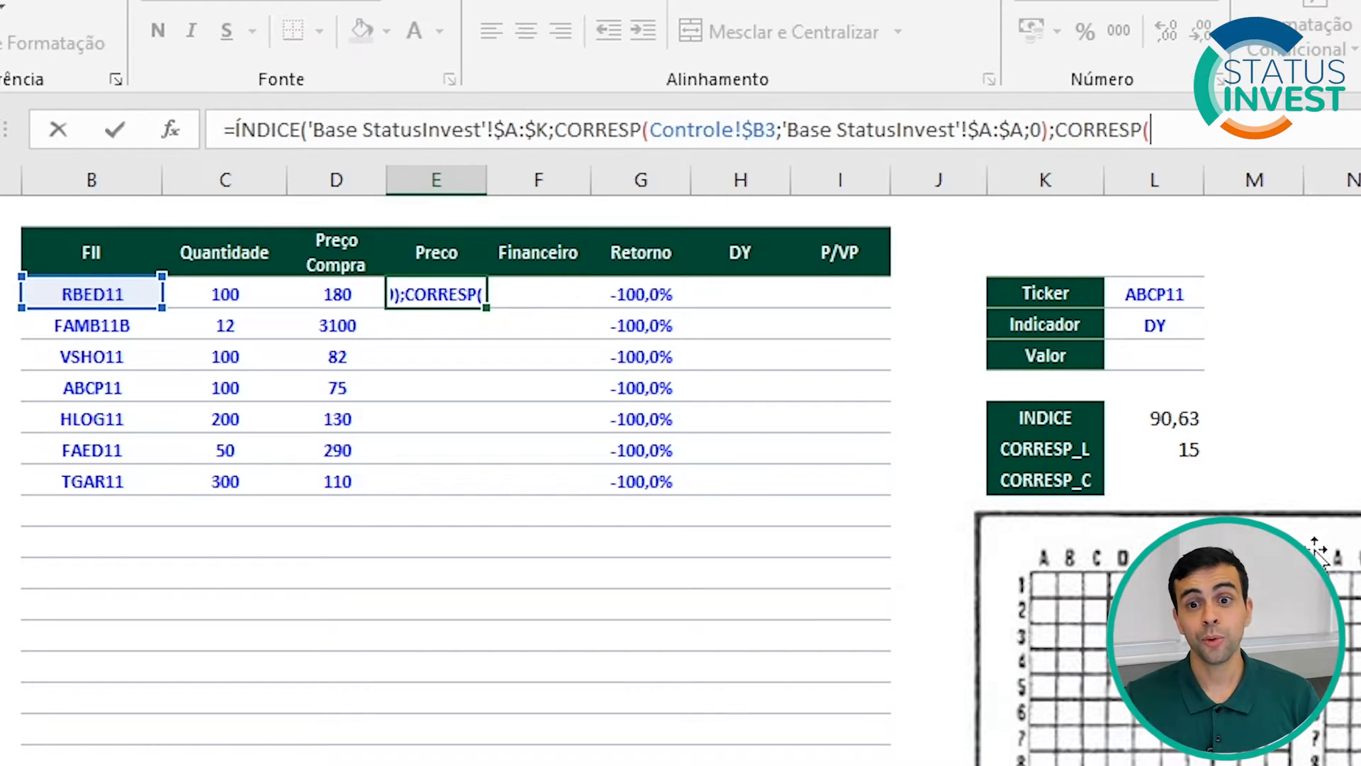
{"action": "left_click", "coordinate": [437, 257]}
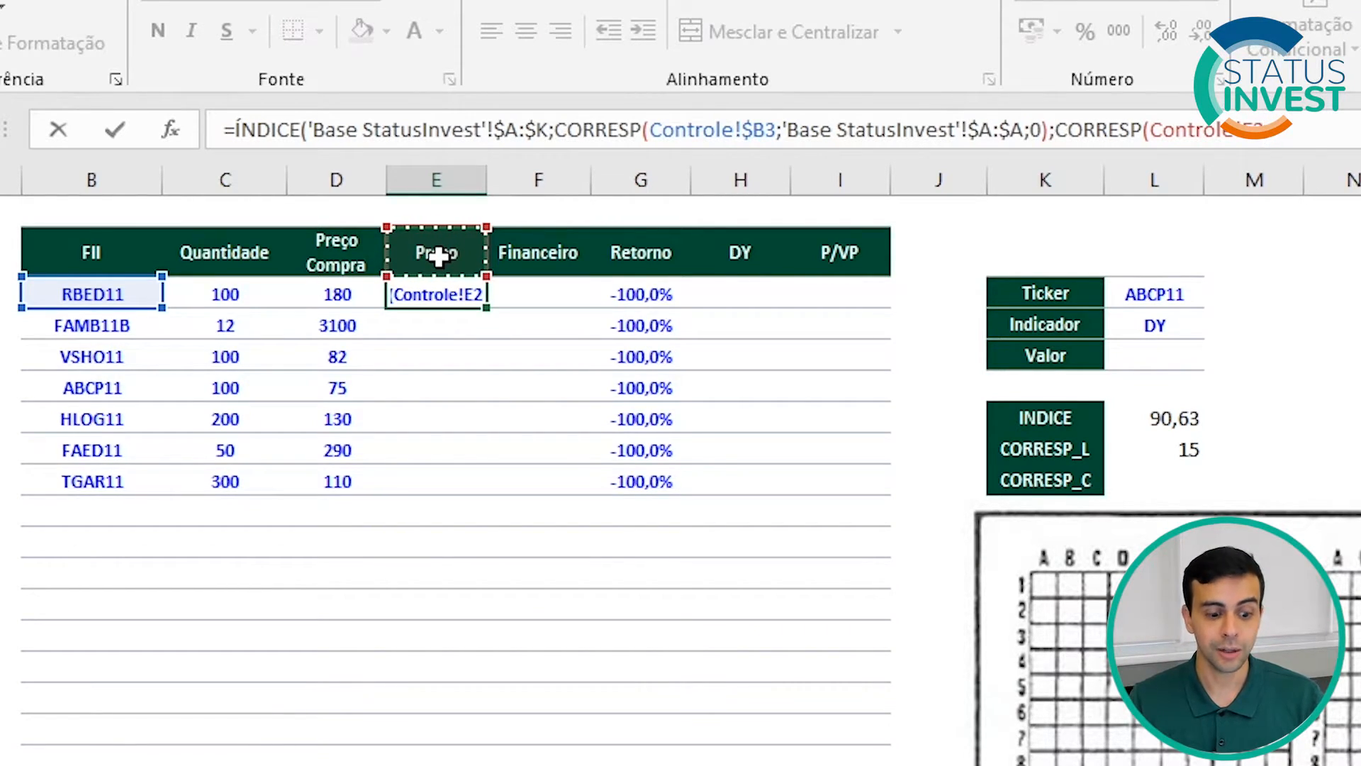
{"action": "key", "text": "F4"}
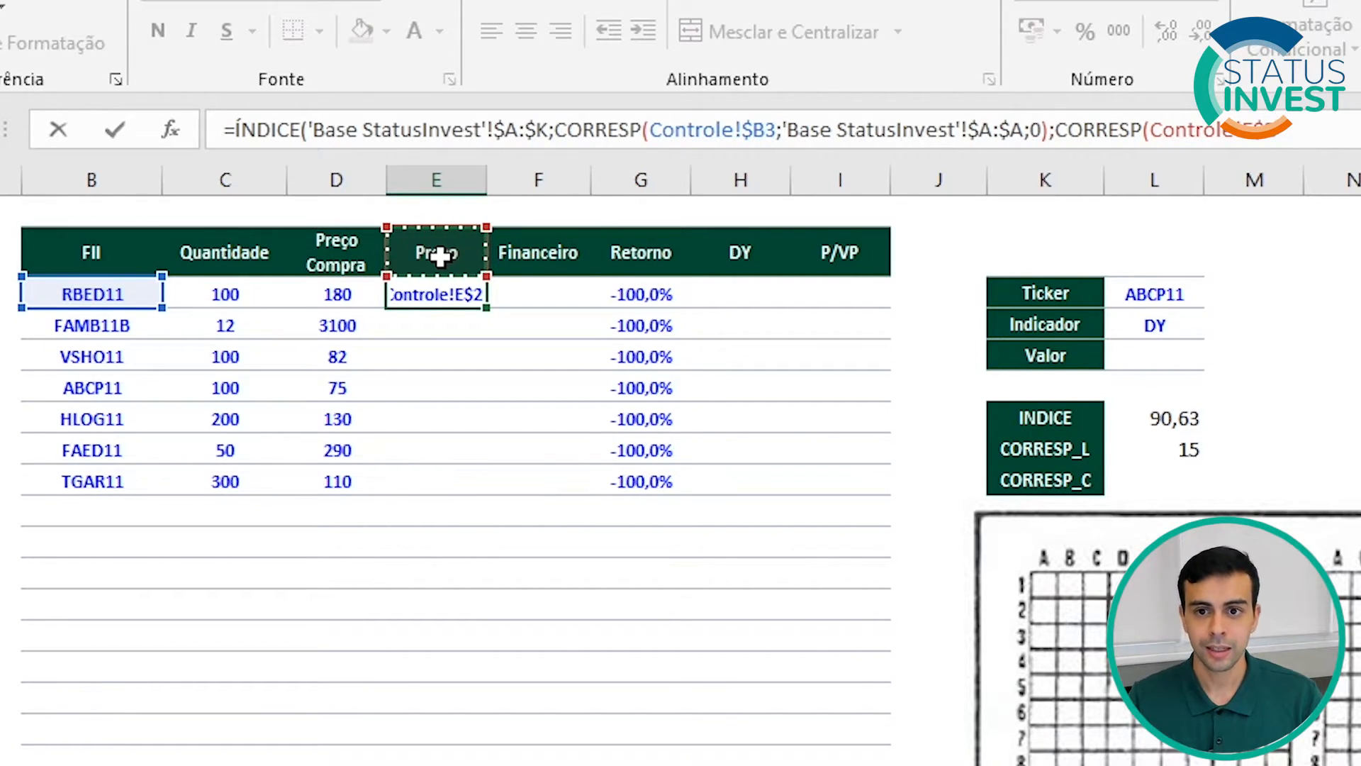
{"action": "type", "text": ";"}
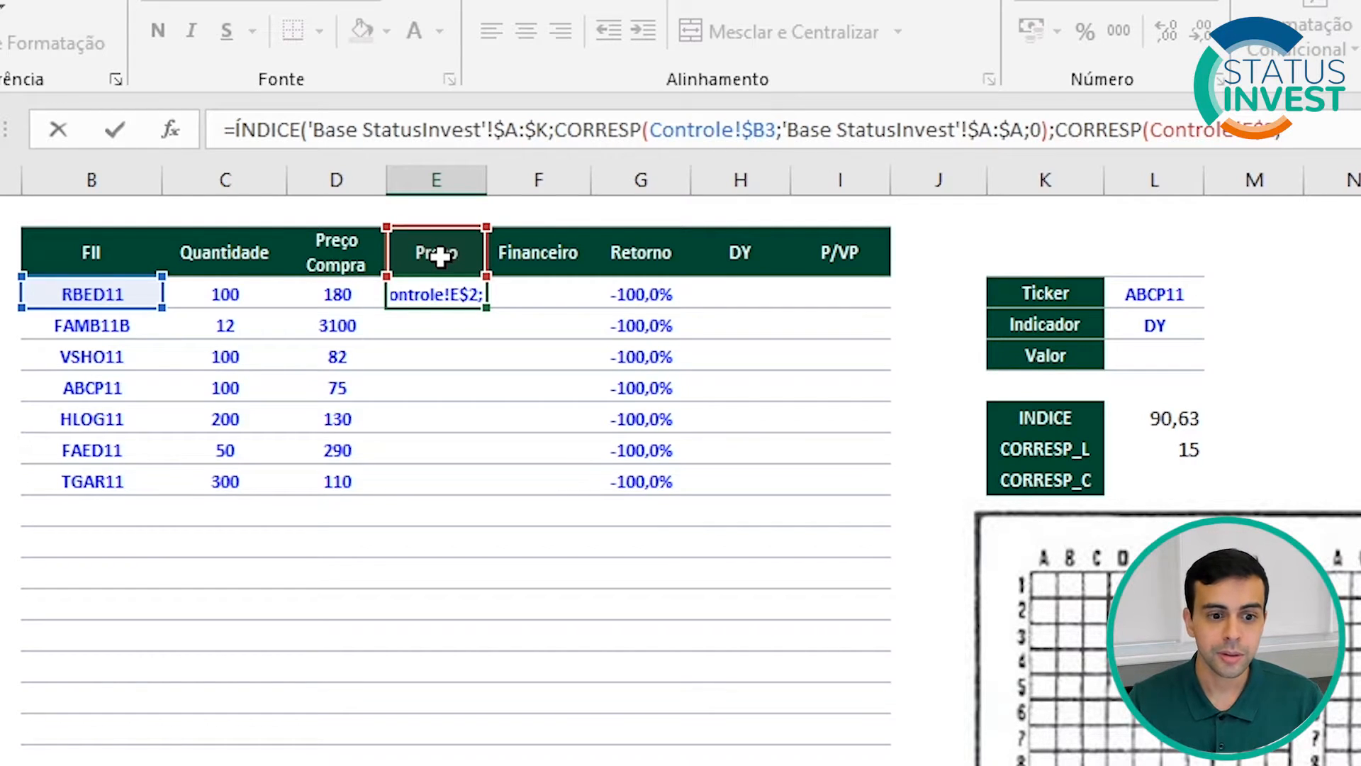
Step: Complete the column CORRESP with the absolute header row 'Base StatusInvest'!$1:$1 and exact match type 0, and enter E3's formula
{"action": "key", "text": "ctrl+Page_Down"}
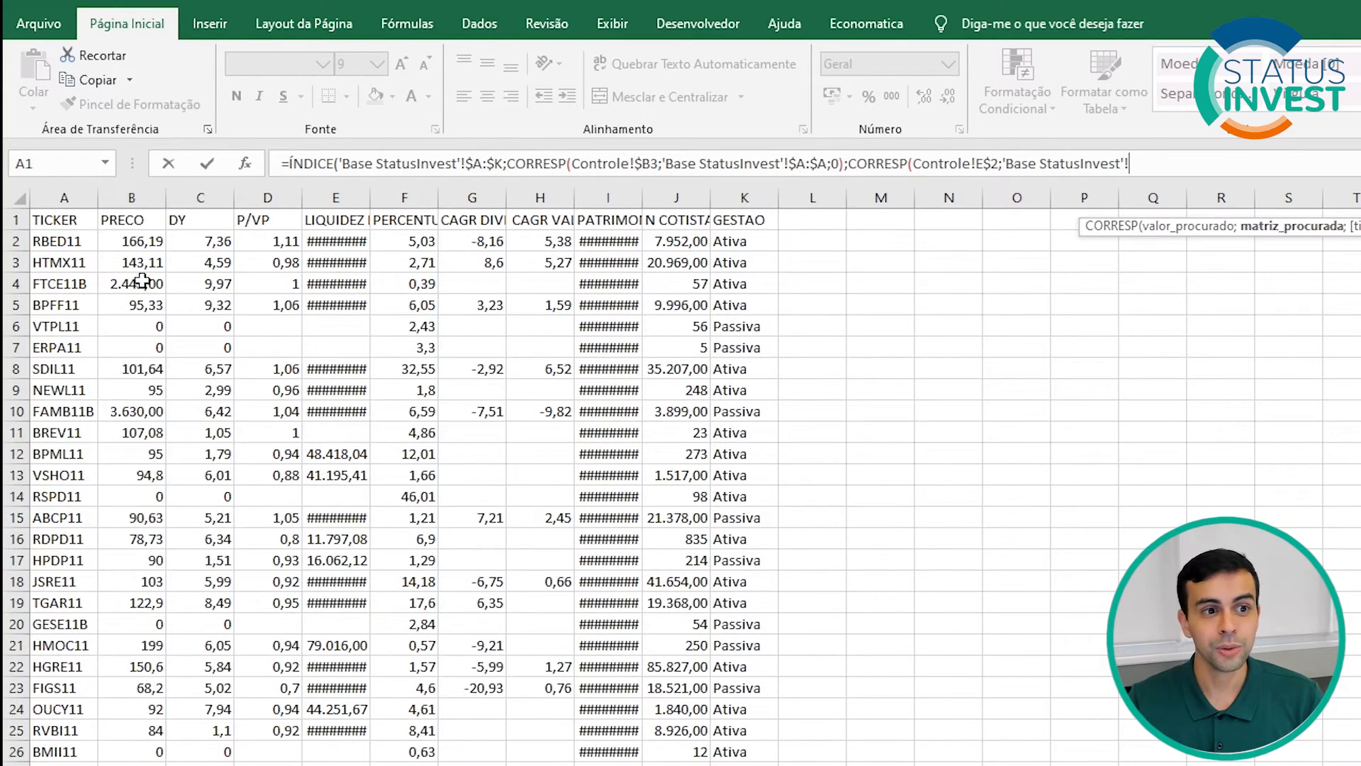
{"action": "left_click", "coordinate": [14, 217]}
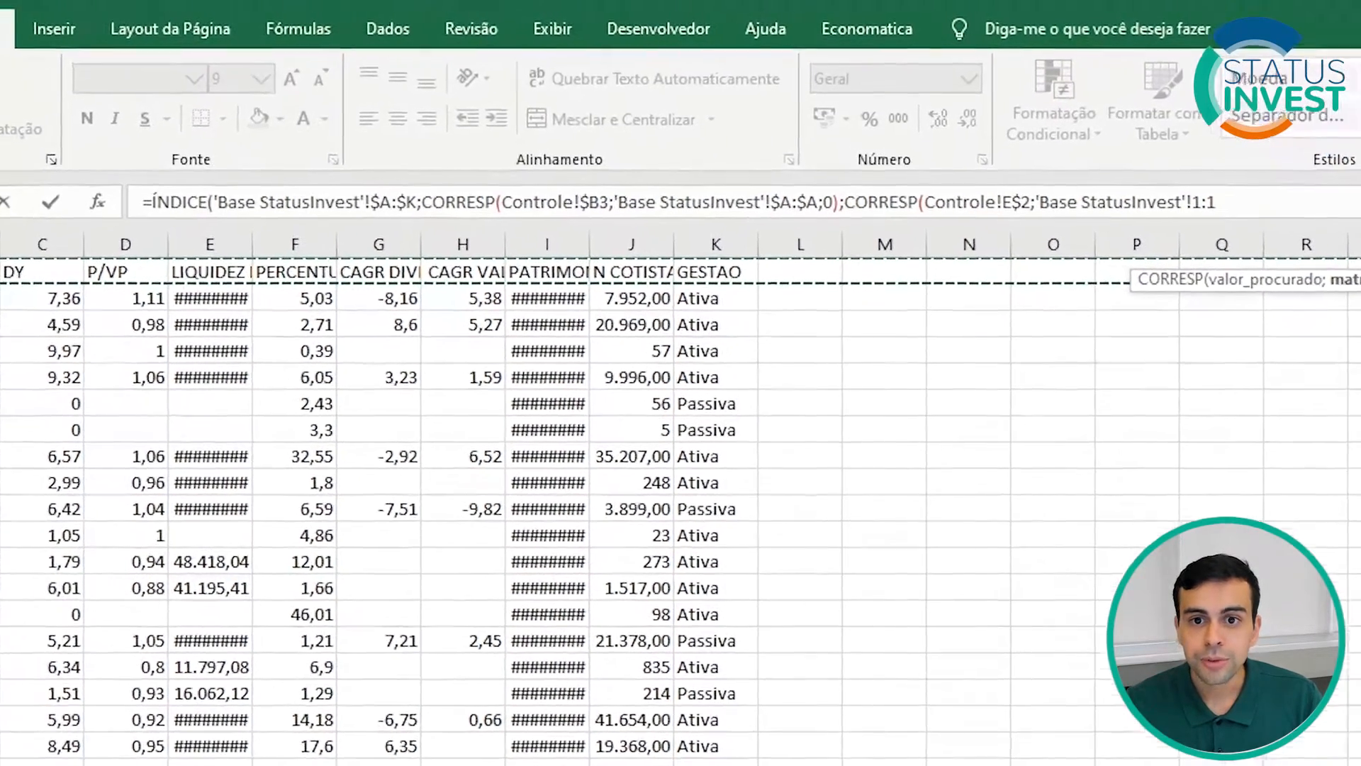
{"action": "key", "text": "F4"}
{"action": "type", "text": ";0"}
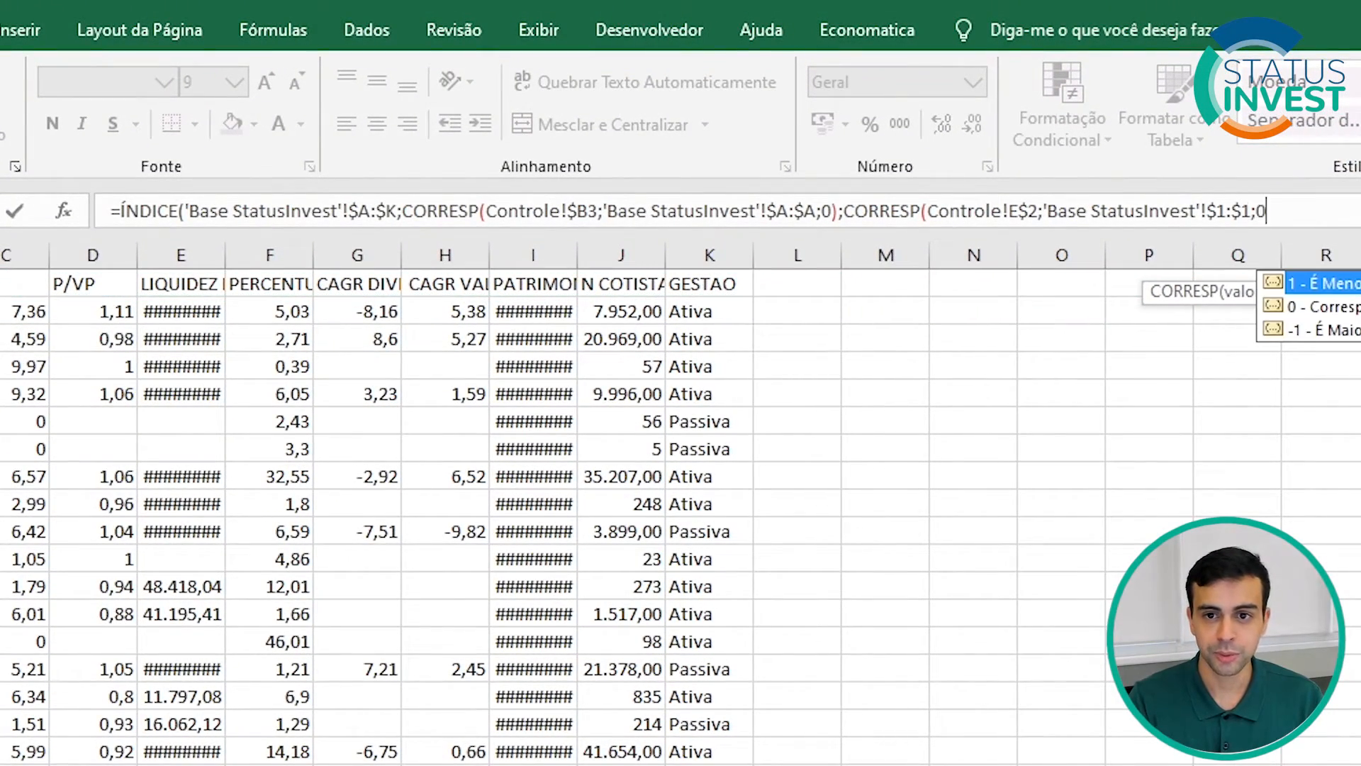
{"action": "type", "text": "))"}
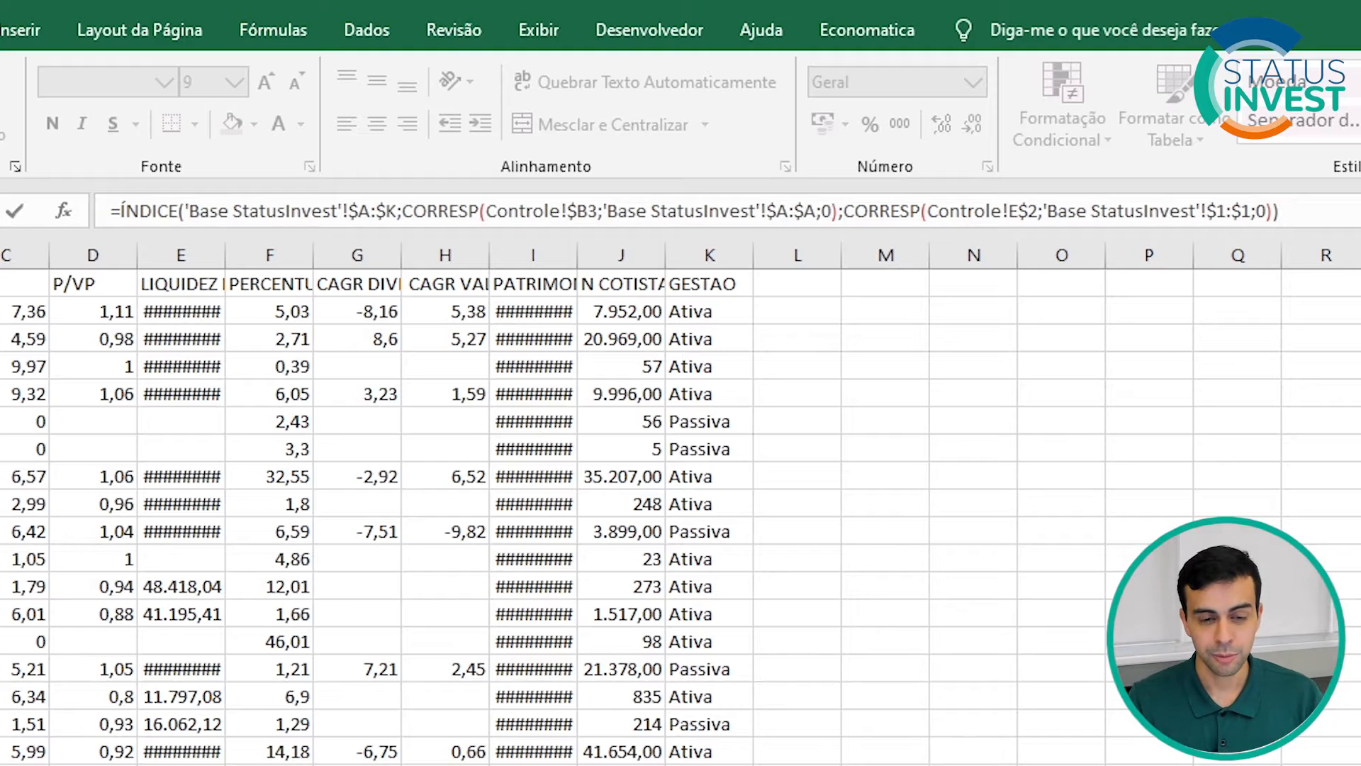
{"action": "key", "text": "Return"}
{"action": "key", "text": "Up"}
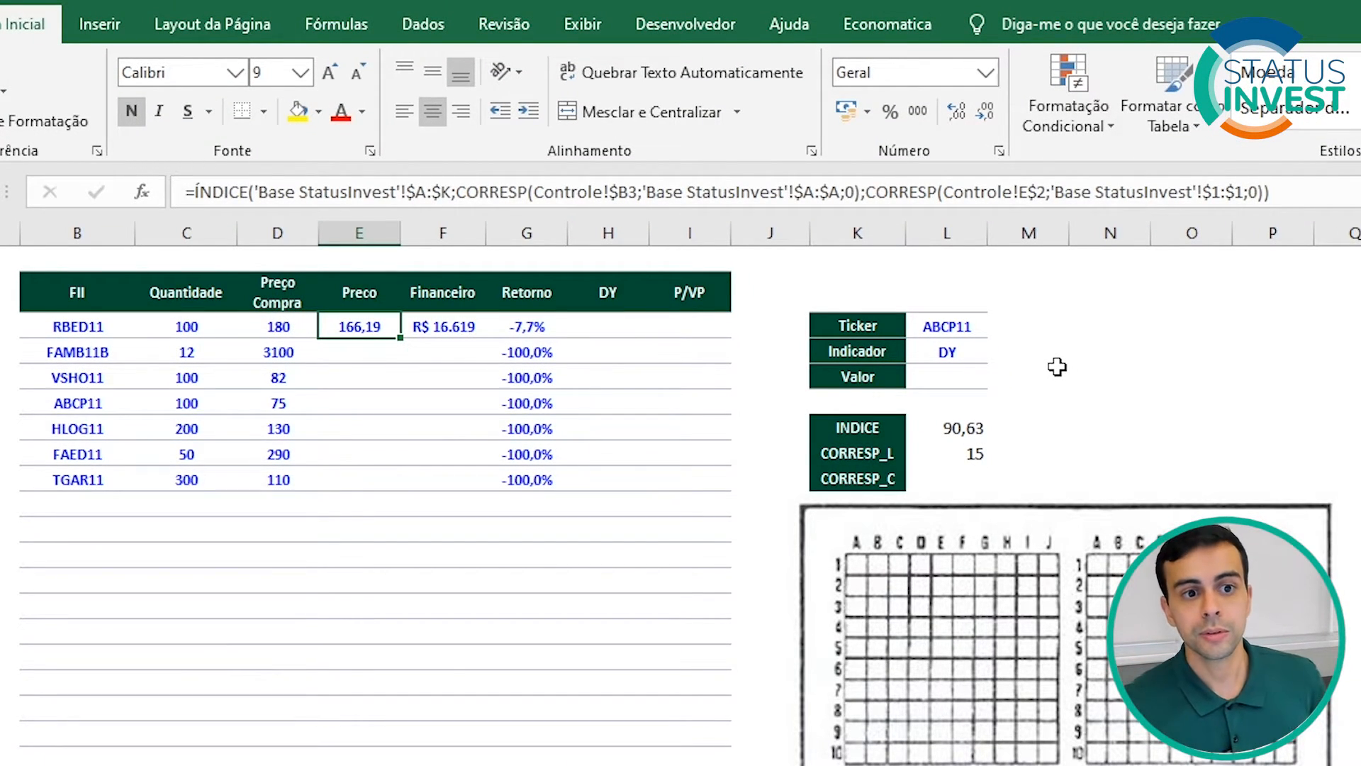
Step: Evaluate the column CORRESP expression inside E3's formula to check the column number it gives
{"action": "key", "text": "F2"}
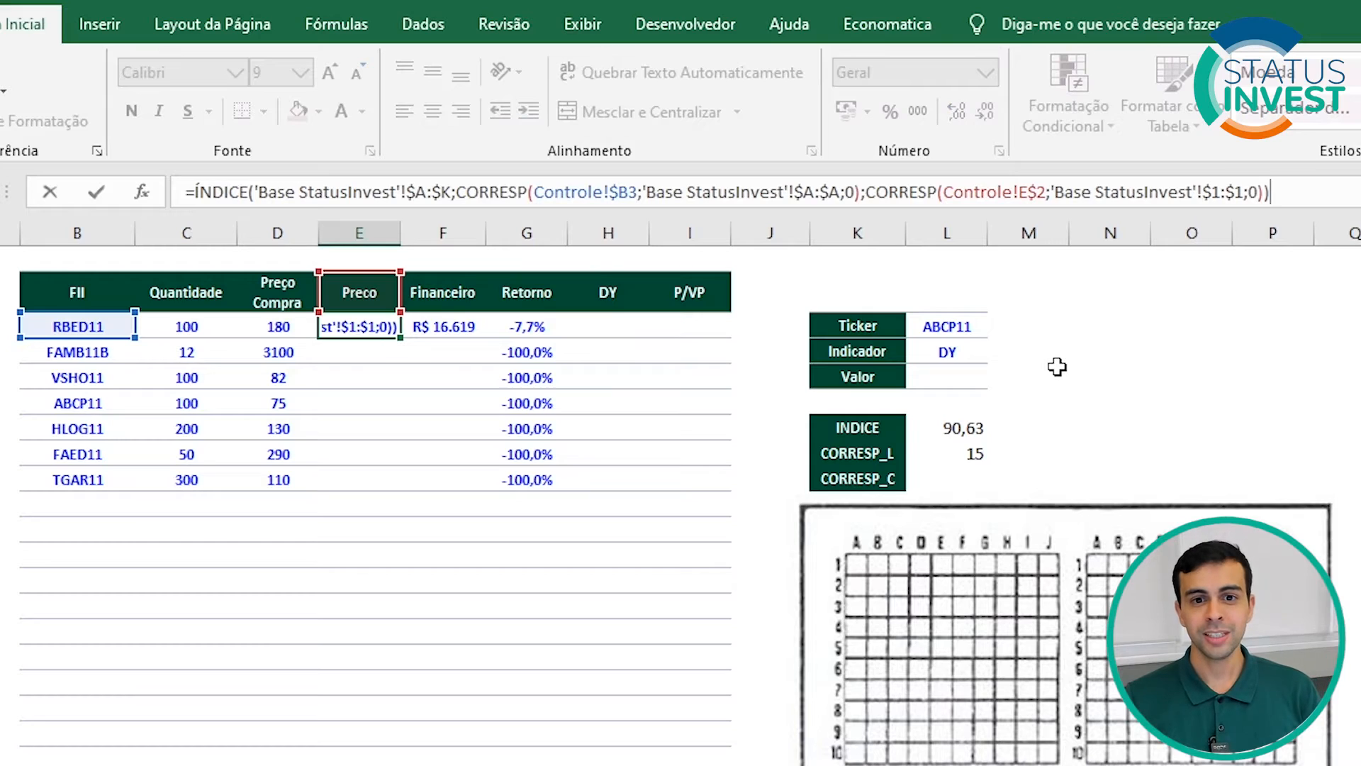
{"action": "key", "text": "Left"}
{"action": "key", "text": "ctrl+shift+Left"}
{"action": "key", "text": "ctrl+shift+Left"}
{"action": "key", "text": "ctrl+shift+Left"}
{"action": "key", "text": "ctrl+shift+Left"}
{"action": "key", "text": "ctrl+shift+Left"}
{"action": "key", "text": "ctrl+shift+Left"}
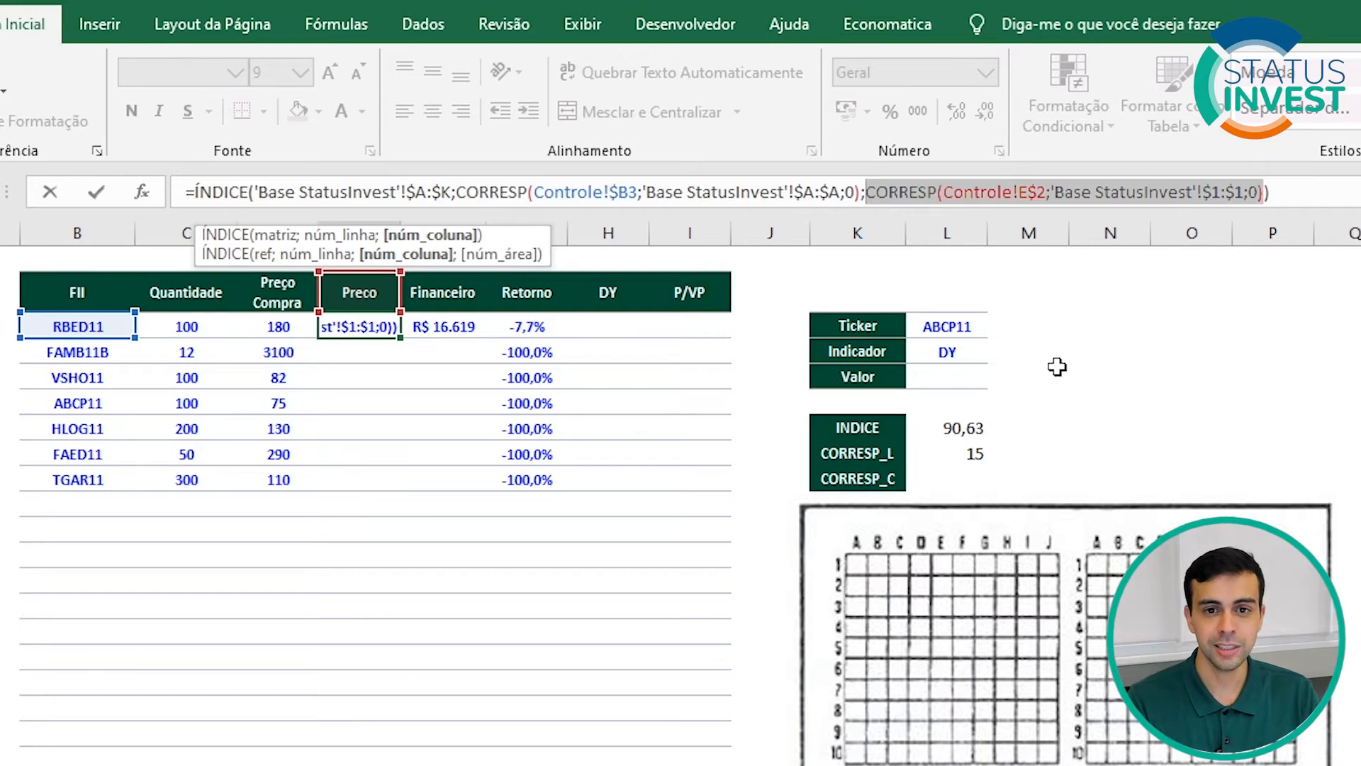
{"action": "type", "text": "2"}
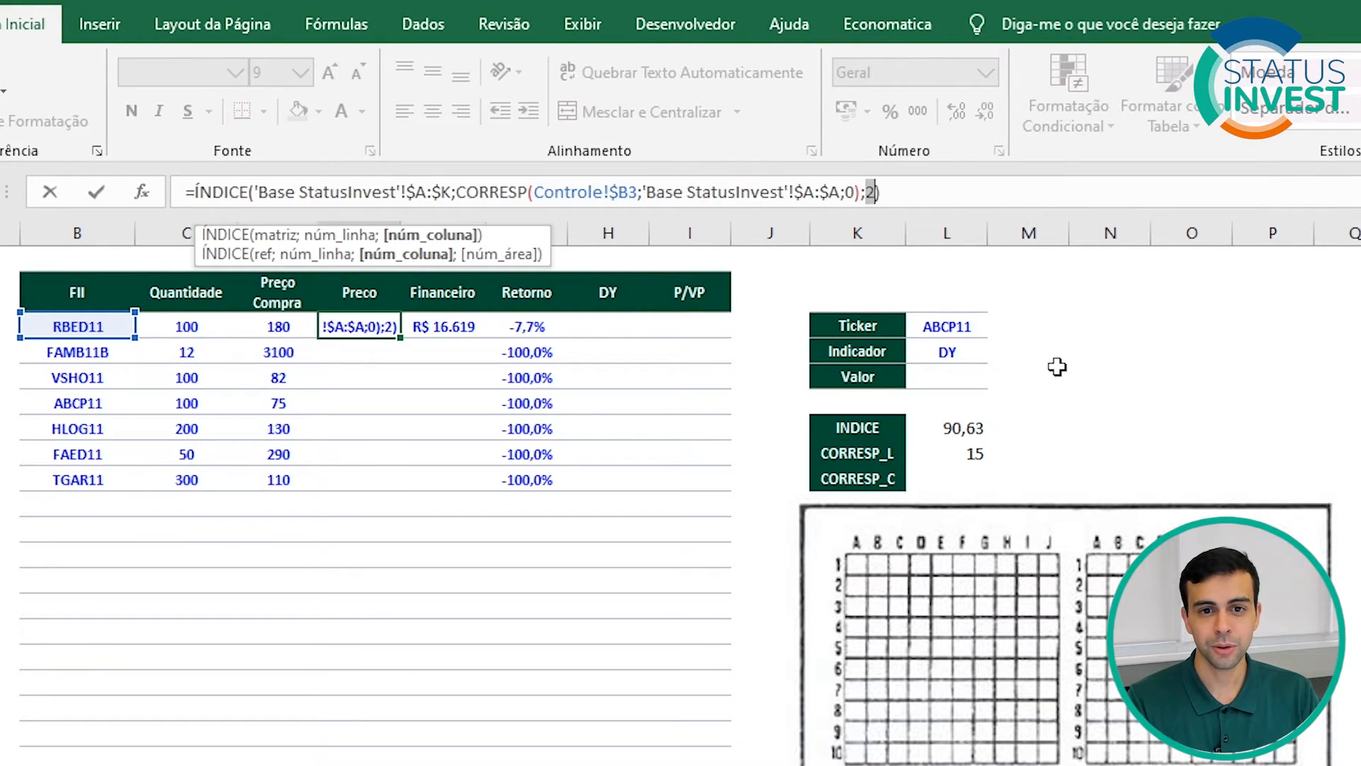
Step: Evaluate the row CORRESP expression inside E3's formula to check its row number, and discard the edit to keep the original formula
{"action": "key", "text": "Left"}
{"action": "key", "text": "Left"}
{"action": "key", "text": "ctrl+shift+Left"}
{"action": "key", "text": "ctrl+shift+Left"}
{"action": "key", "text": "ctrl+shift+Left"}
{"action": "key", "text": "ctrl+shift+Left"}
{"action": "key", "text": "ctrl+shift+Left"}
{"action": "key", "text": "ctrl+shift+Left"}
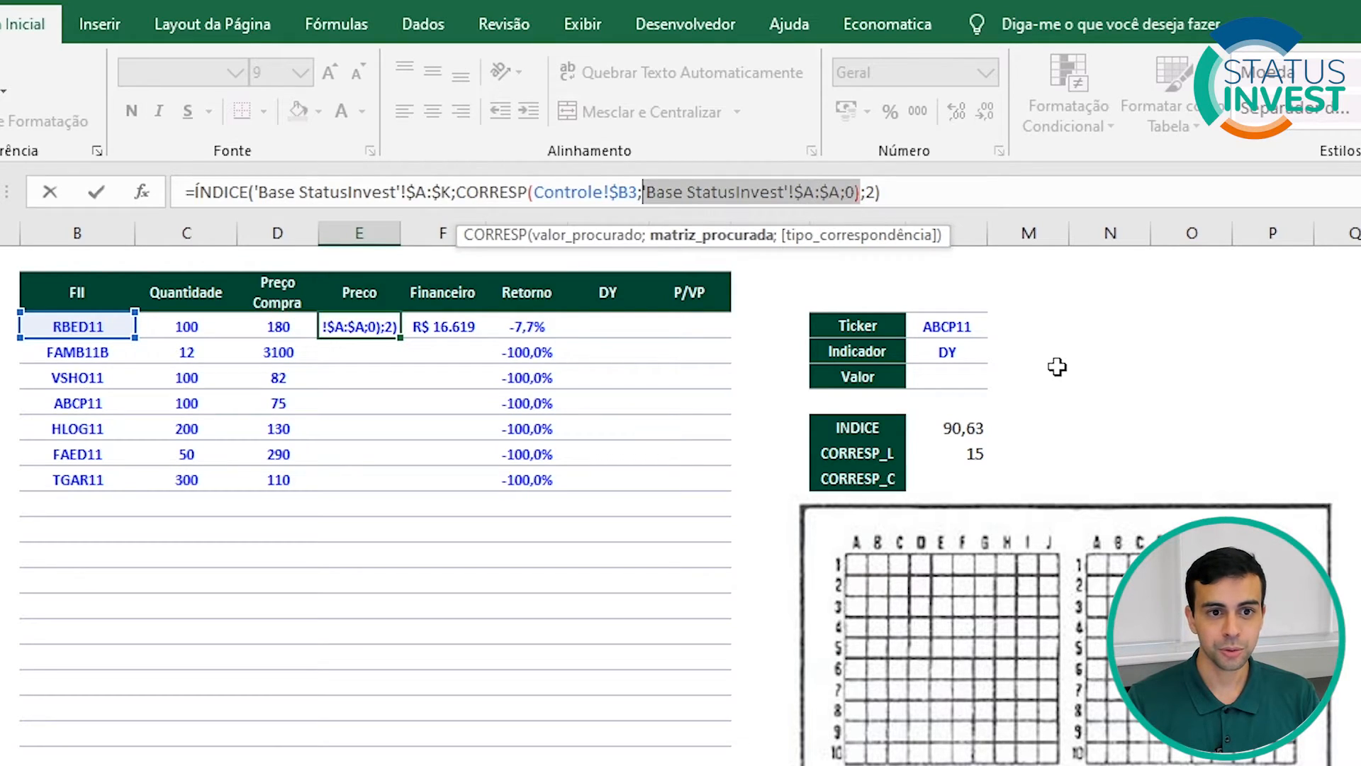
{"action": "key", "text": "ctrl+shift+Left"}
{"action": "key", "text": "ctrl+shift+Left"}
{"action": "key", "text": "ctrl+shift+Left"}
{"action": "key", "text": "F9"}
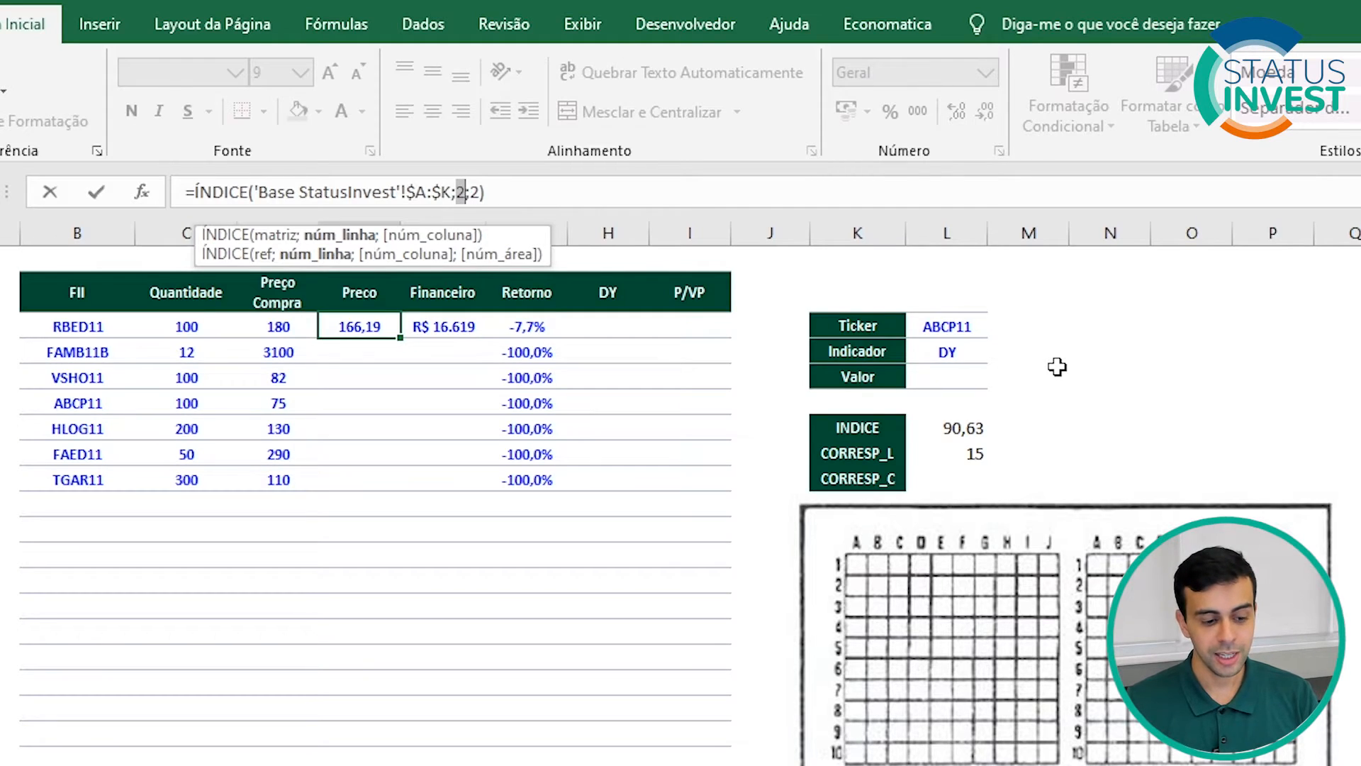
{"action": "key", "text": "Escape"}
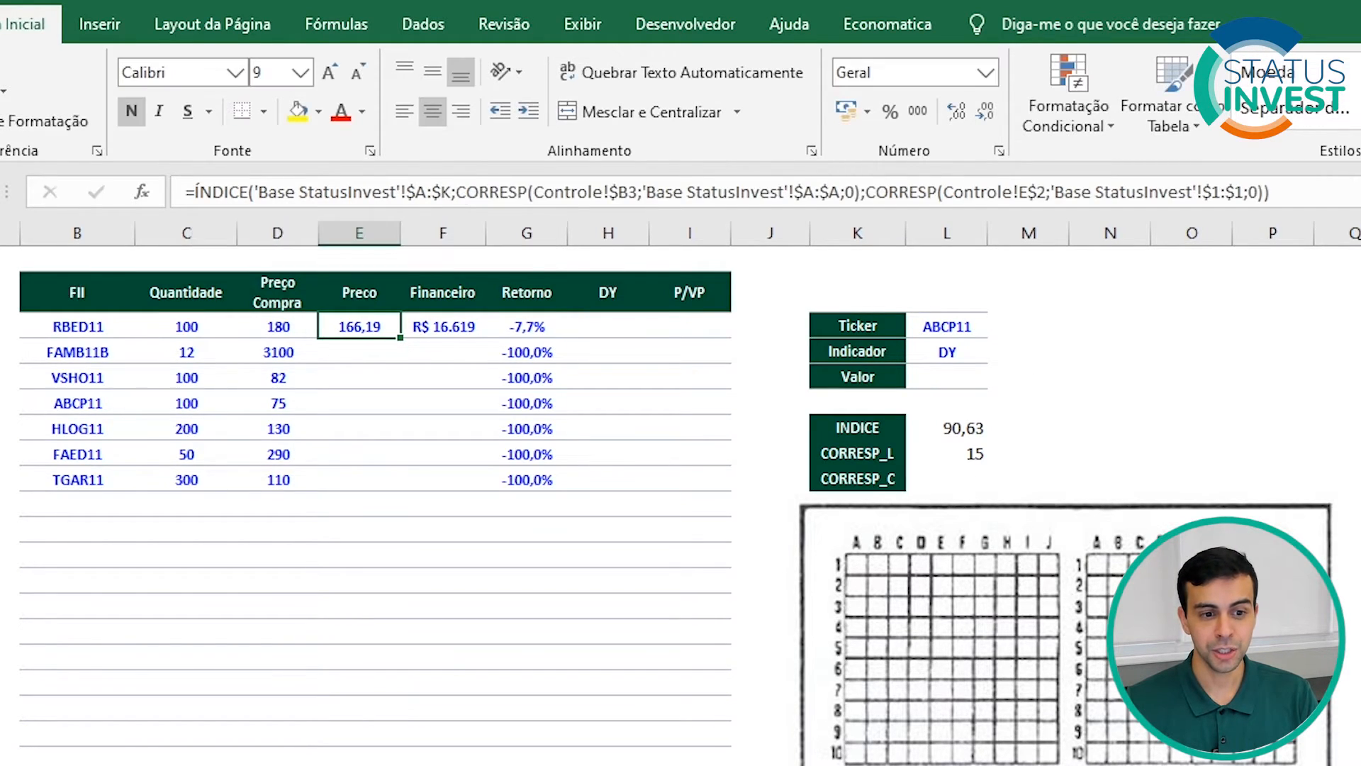
Step: Check RBED11's PRECO cell within the A:K data range on the Base StatusInvest sheet
{"action": "left_click", "coordinate": [142, 764]}
{"action": "left_click_drag", "start_coordinate": [53, 208], "coordinate": [712, 241]}
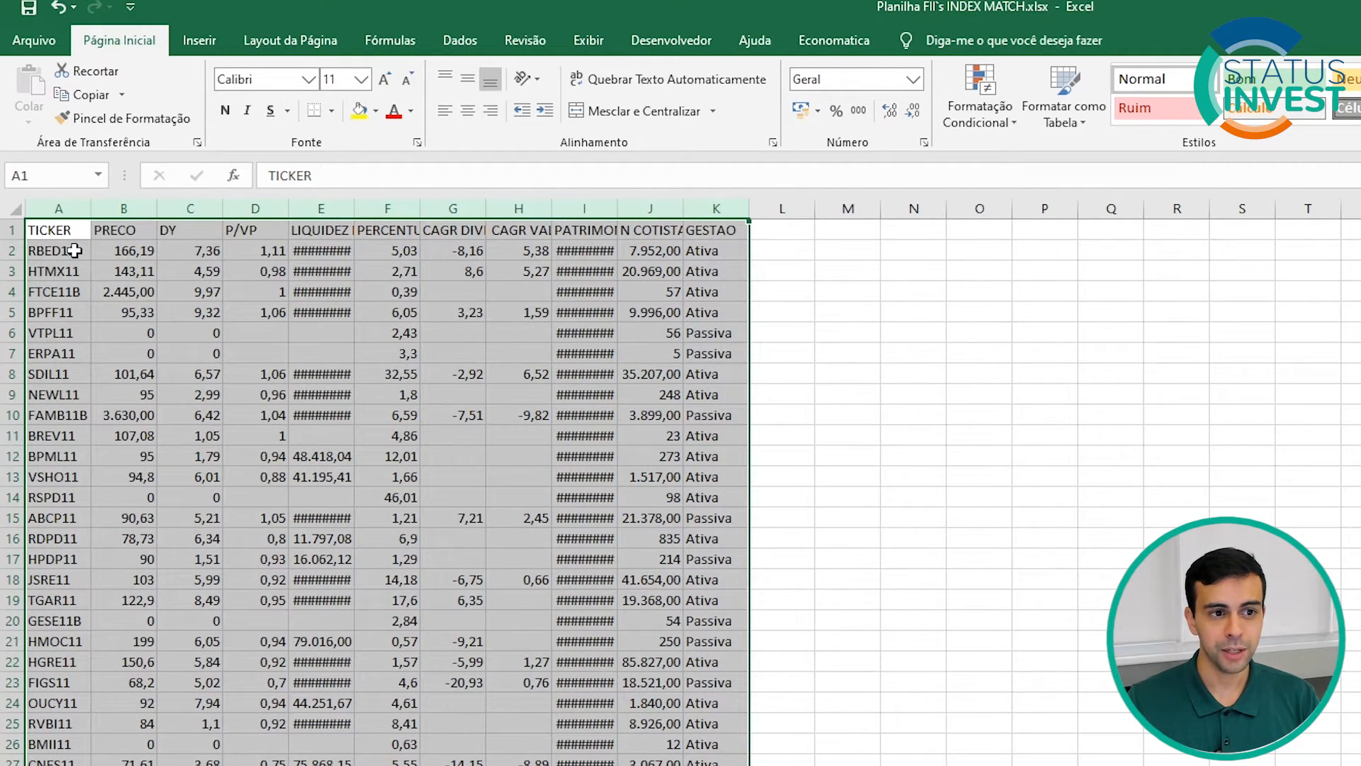
{"action": "left_click", "coordinate": [122, 251]}
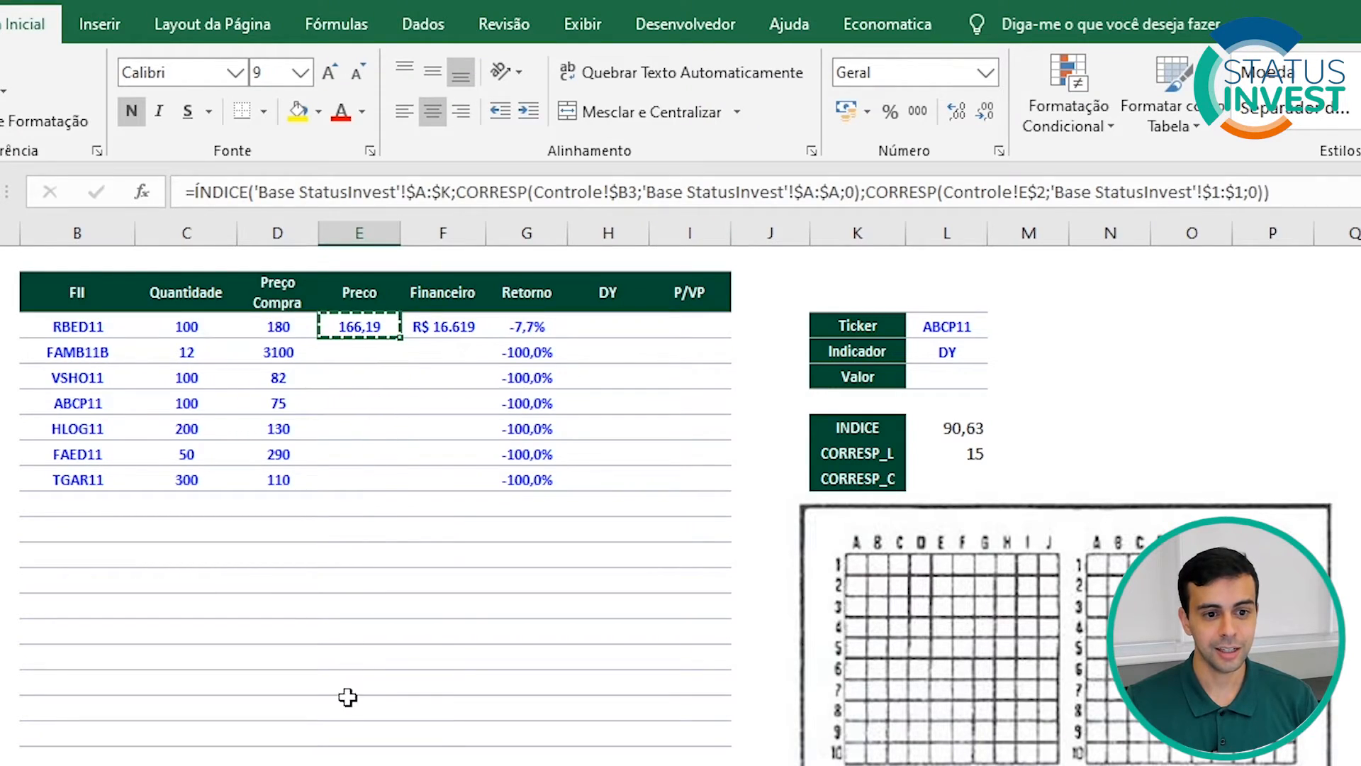
Step: Copy RBED11's Preco formula from E3 down the Preco column through TGAR11's row
{"action": "left_click", "coordinate": [341, 738], "text": "shift"}
{"action": "left_click", "coordinate": [354, 476], "text": "shift"}
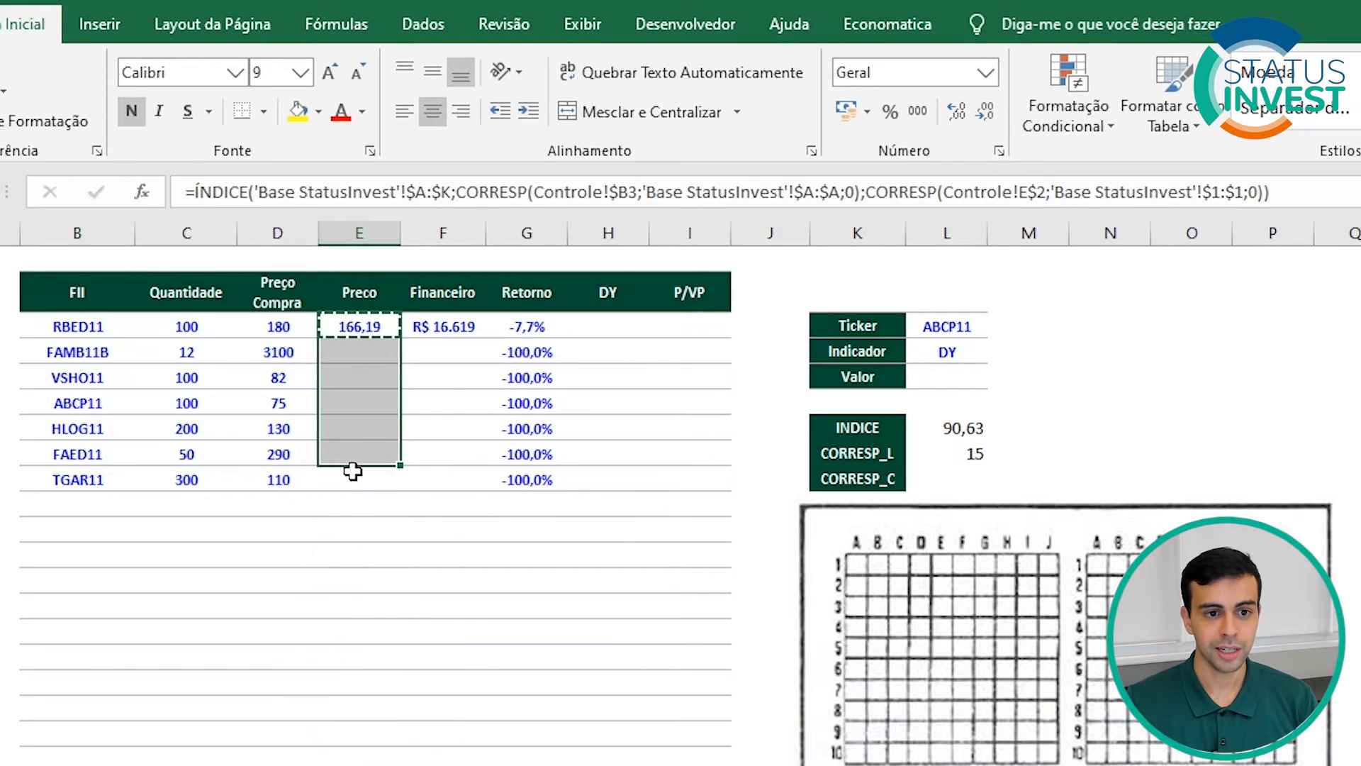
{"action": "key", "text": "ctrl+v"}
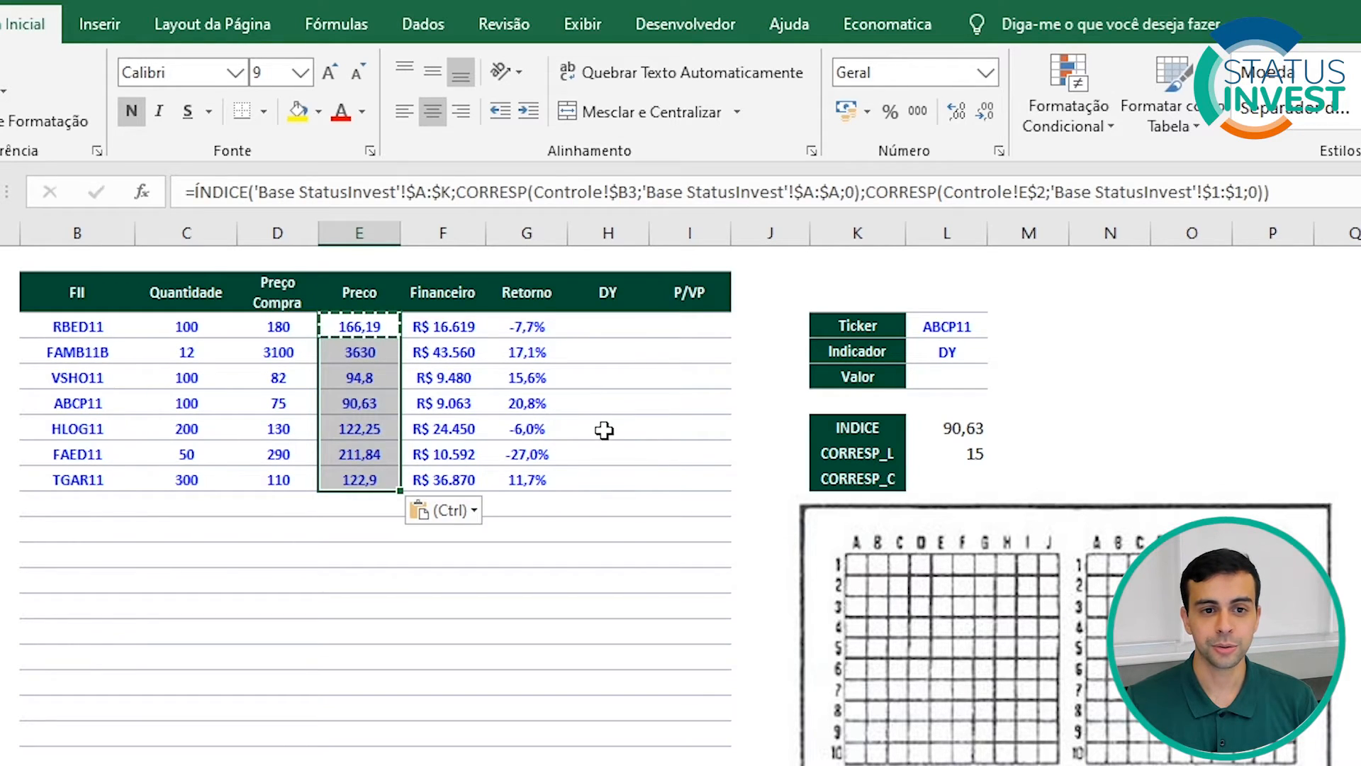
Step: Paste the copied Preco formula into the DY and P/VP columns for all funds from RBED11 to TGAR11
{"action": "left_click_drag", "start_coordinate": [608, 326], "coordinate": [687, 474]}
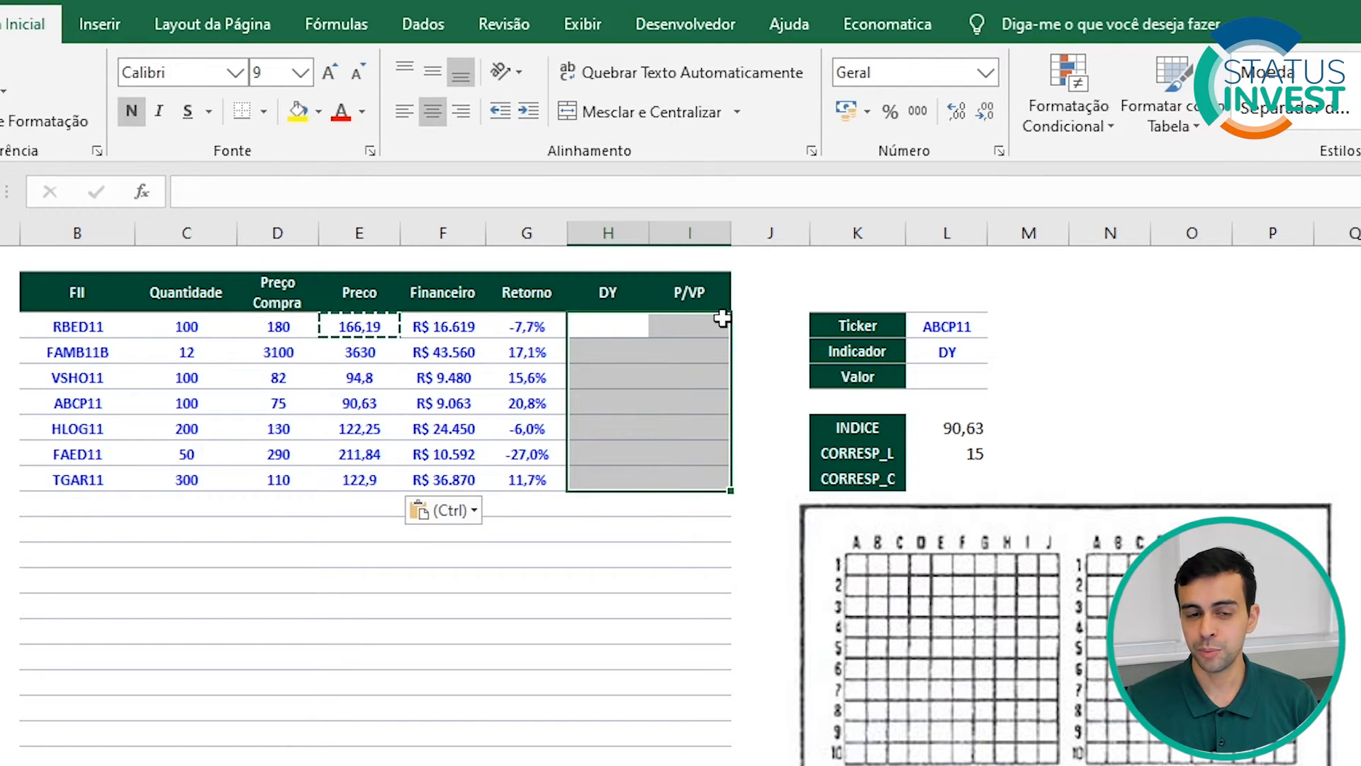
{"action": "key", "text": "ctrl+v"}
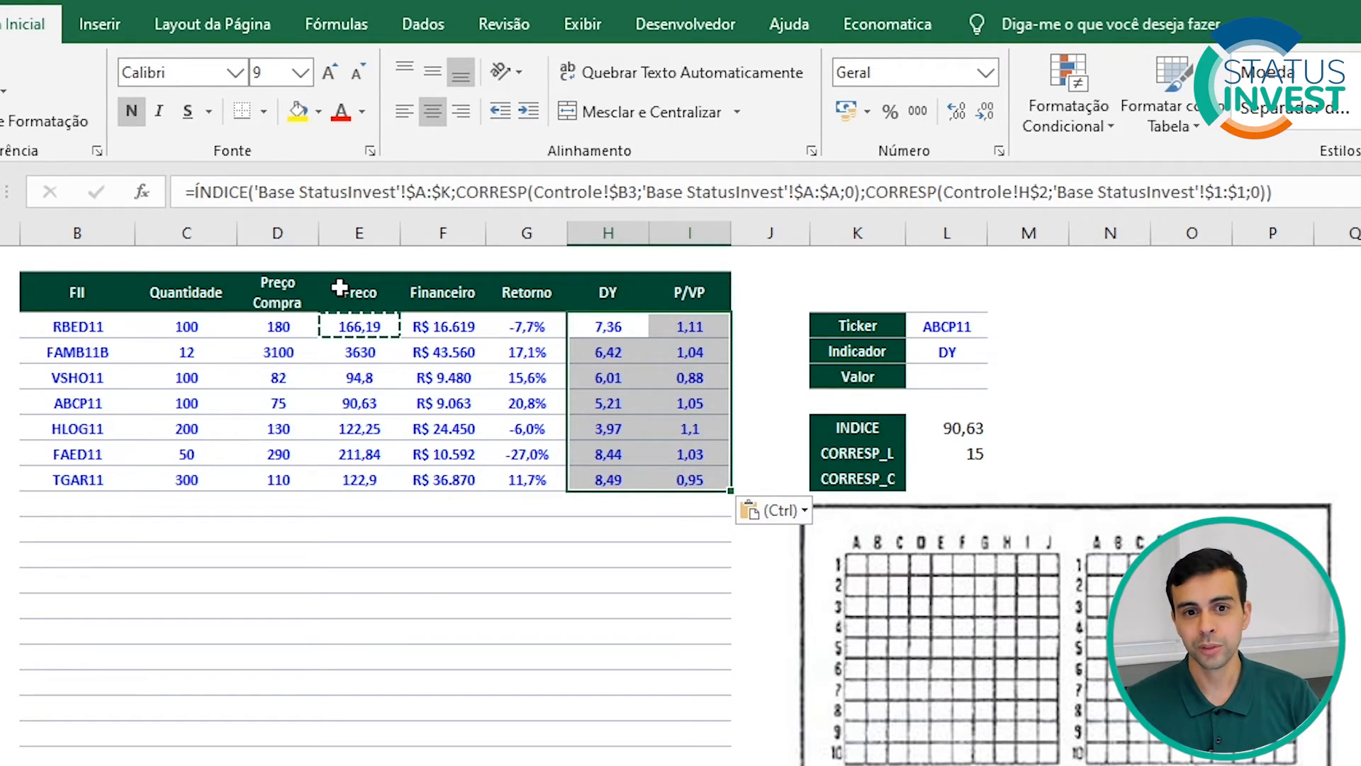
{"action": "key", "text": "Escape"}
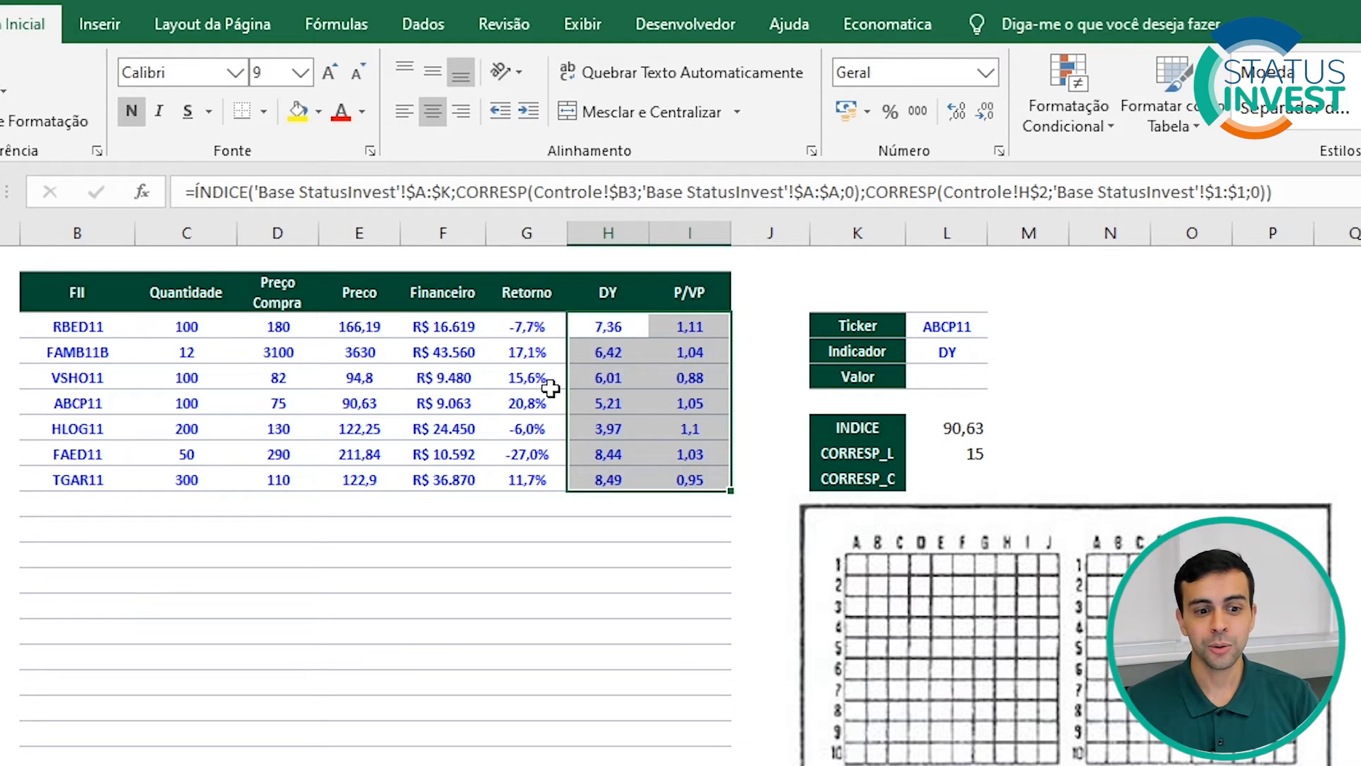
Step: Review the source data sheet and examine the SOMA, SOMARPRODUTO and divide-by-12 summary formulas in column C with the portfolio columns feeding them
{"action": "left_click", "coordinate": [249, 763]}
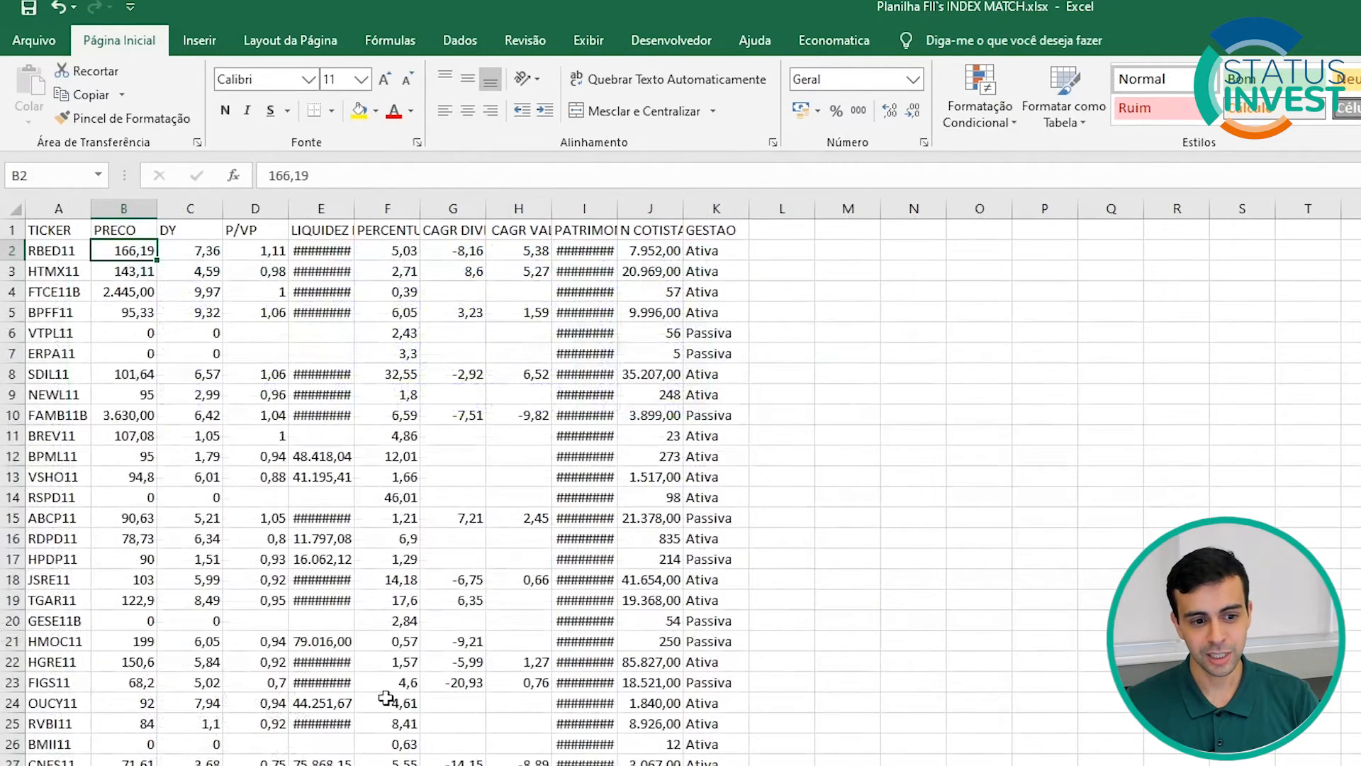
{"action": "left_click", "coordinate": [117, 763]}
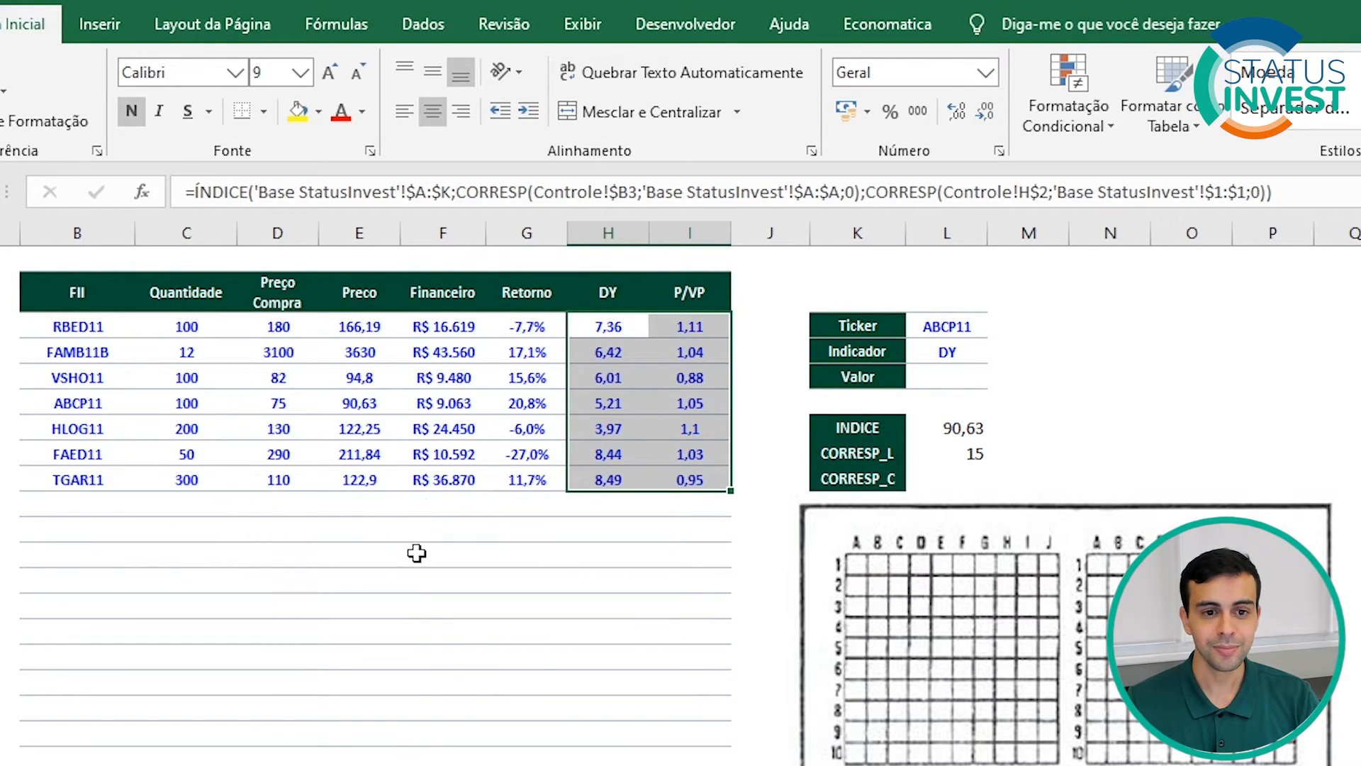
{"action": "left_click", "coordinate": [186, 765]}
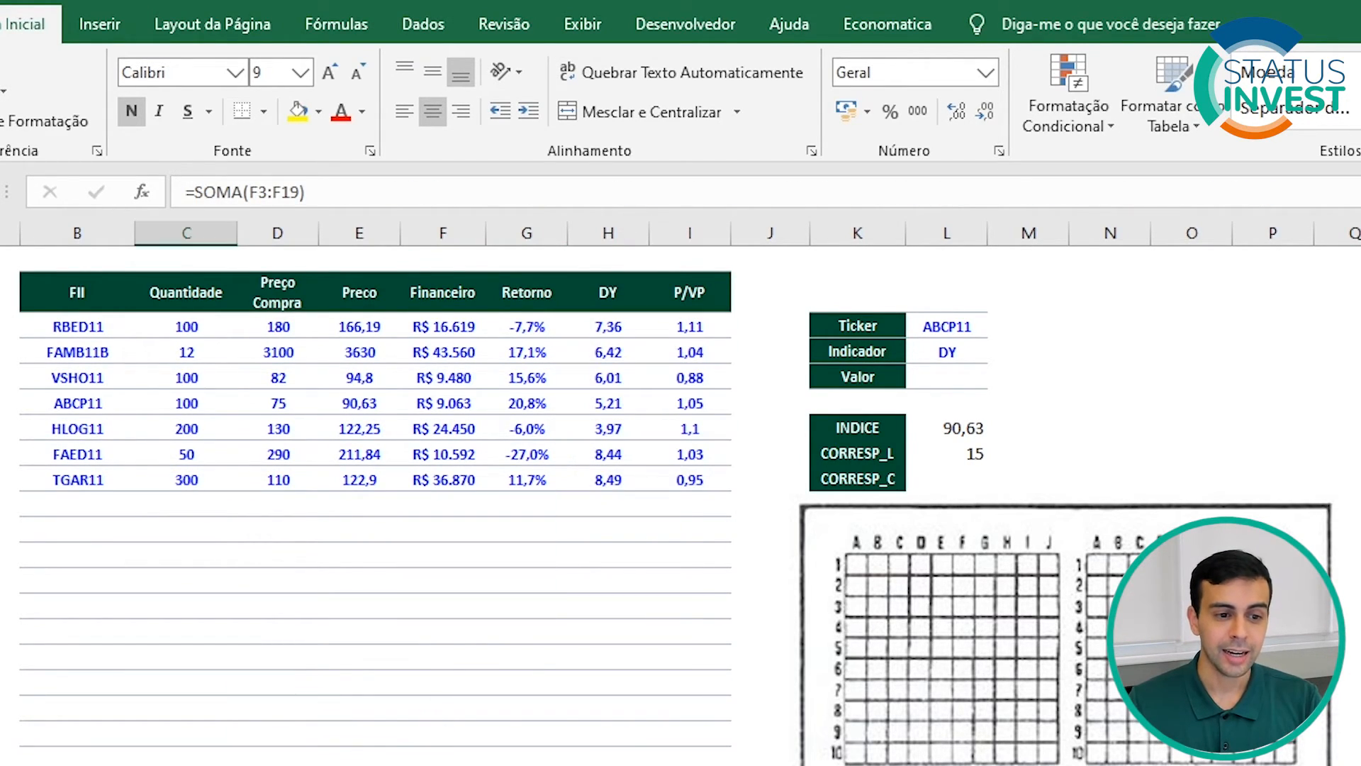
{"action": "left_click_drag", "start_coordinate": [177, 331], "coordinate": [171, 473]}
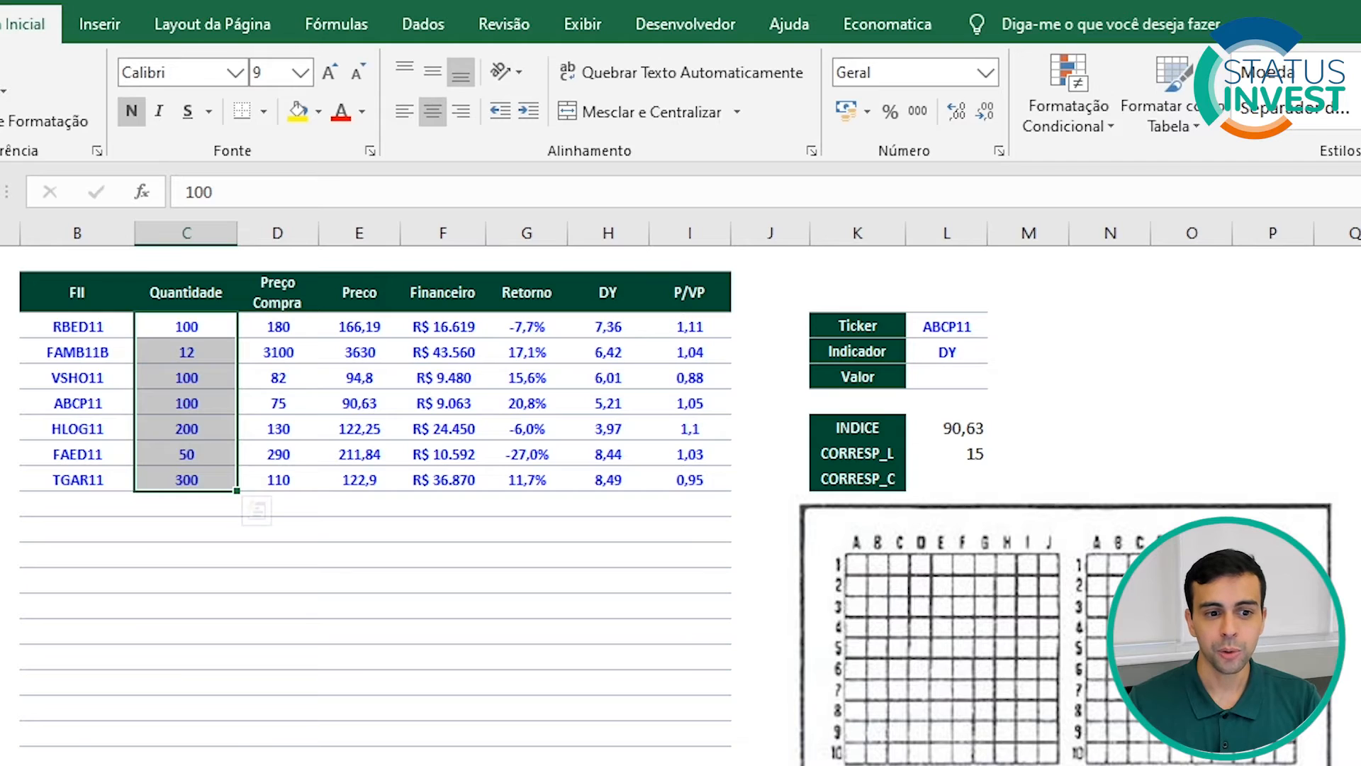
{"action": "left_click_drag", "start_coordinate": [277, 327], "coordinate": [278, 480]}
{"action": "left_click_drag", "start_coordinate": [359, 328], "coordinate": [362, 481]}
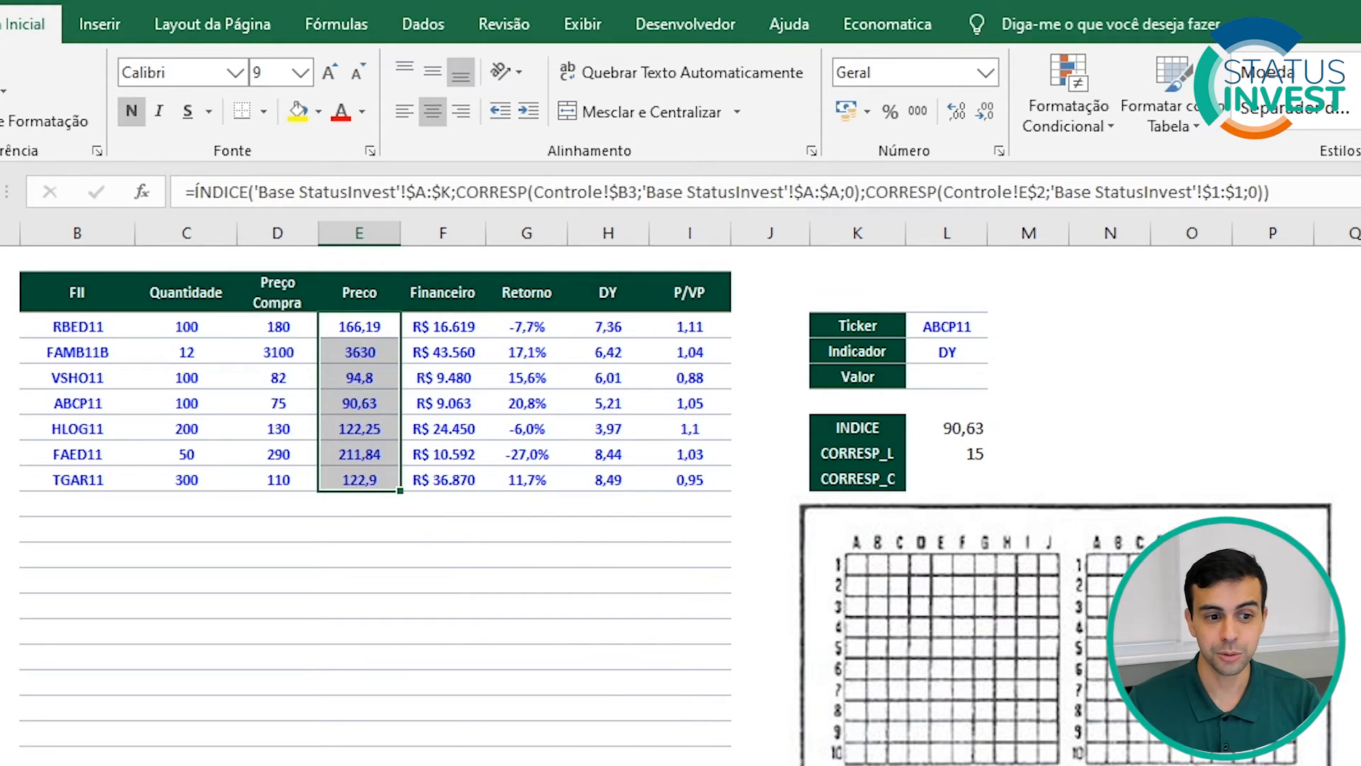
{"action": "left_click", "coordinate": [186, 764]}
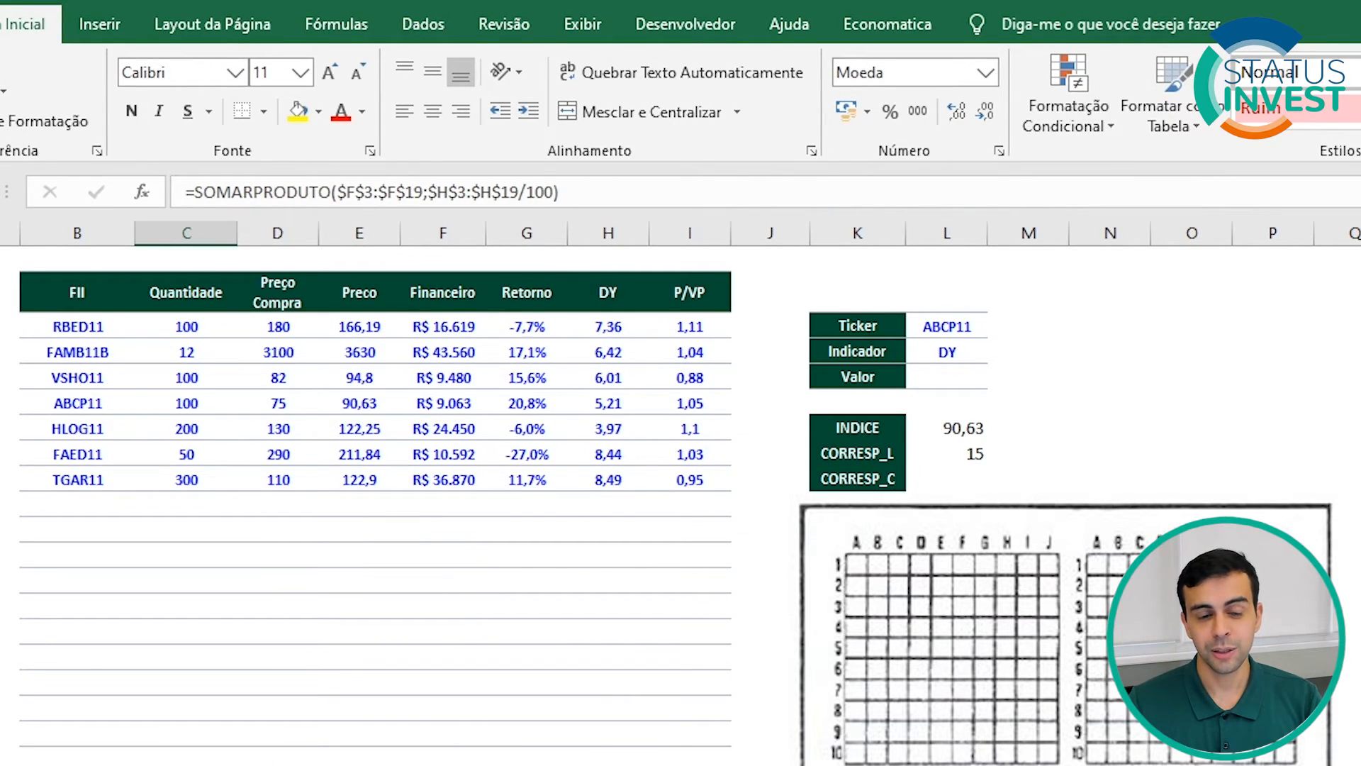
{"action": "left_click_drag", "start_coordinate": [608, 327], "coordinate": [609, 481]}
{"action": "left_click", "coordinate": [186, 764]}
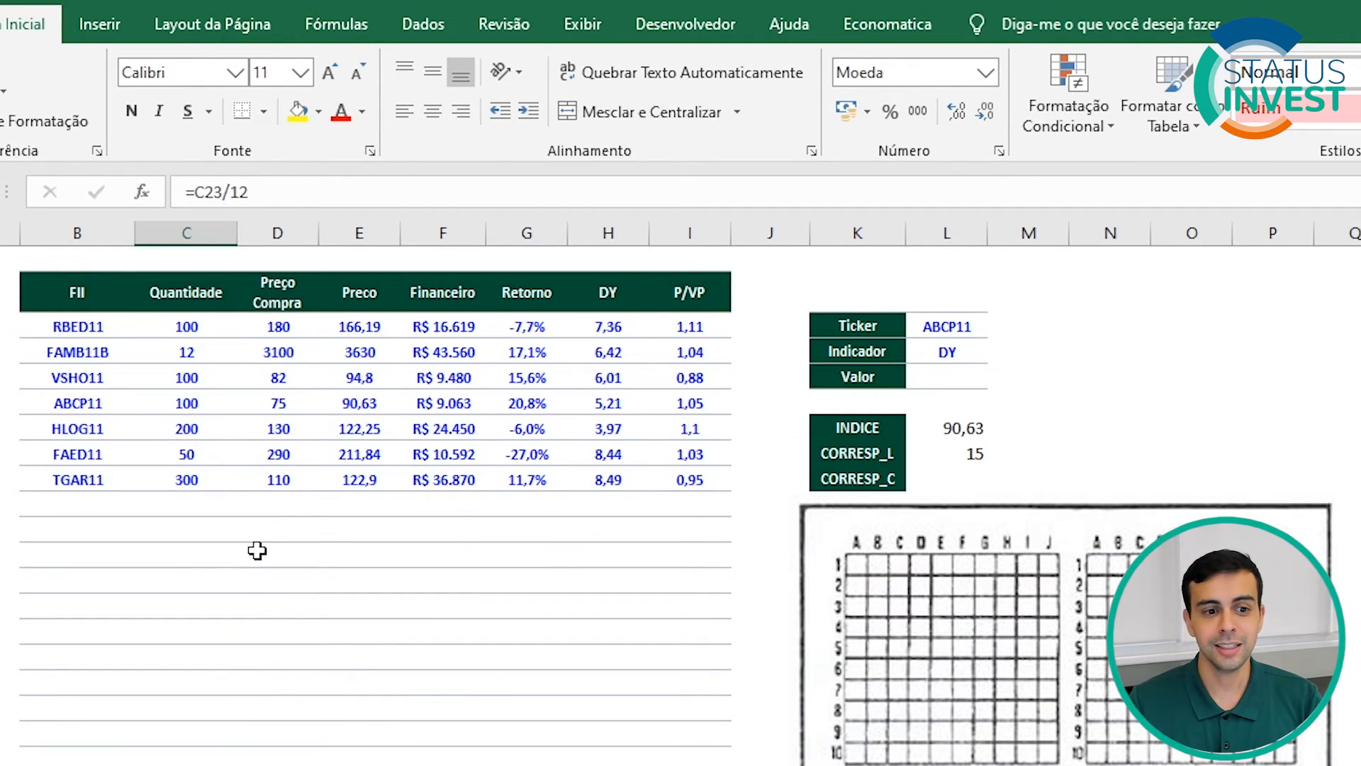
{"action": "left_click", "coordinate": [199, 765]}
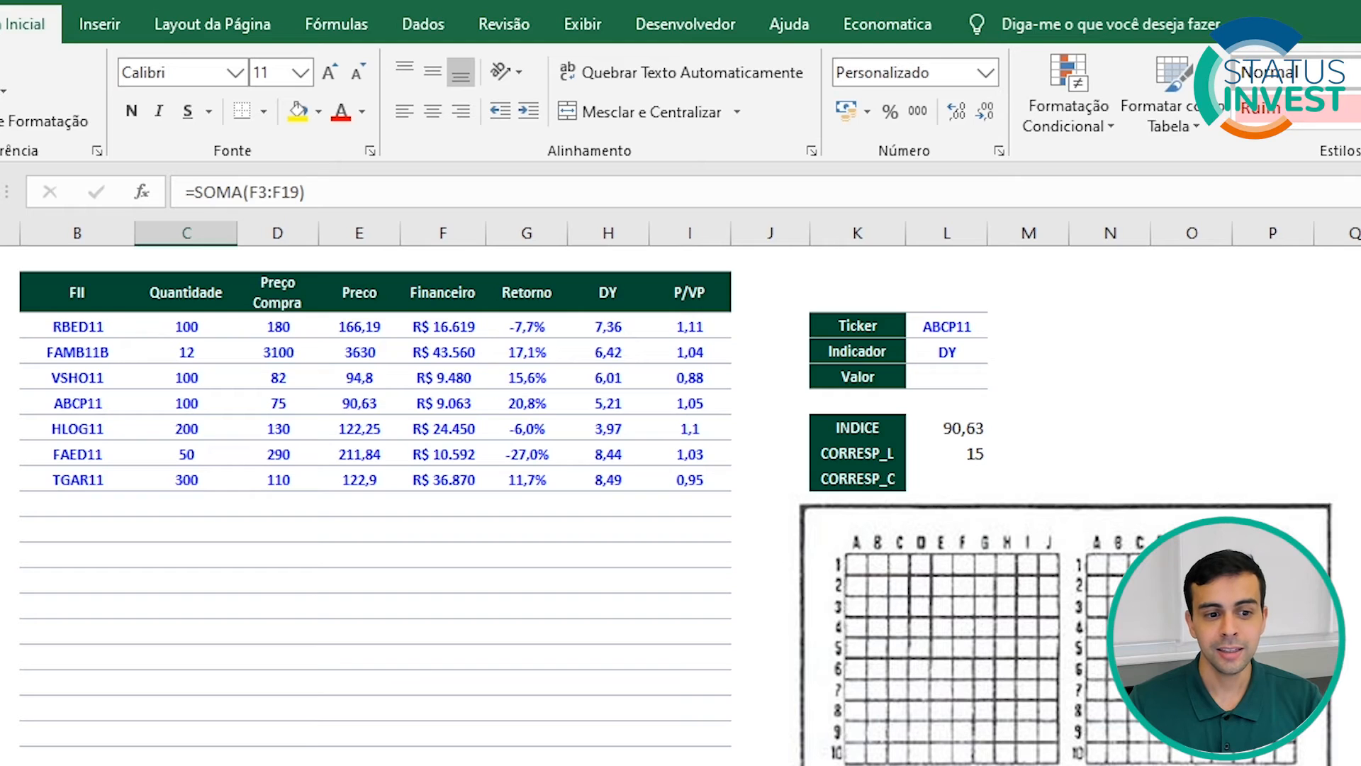
{"action": "left_click", "coordinate": [186, 764]}
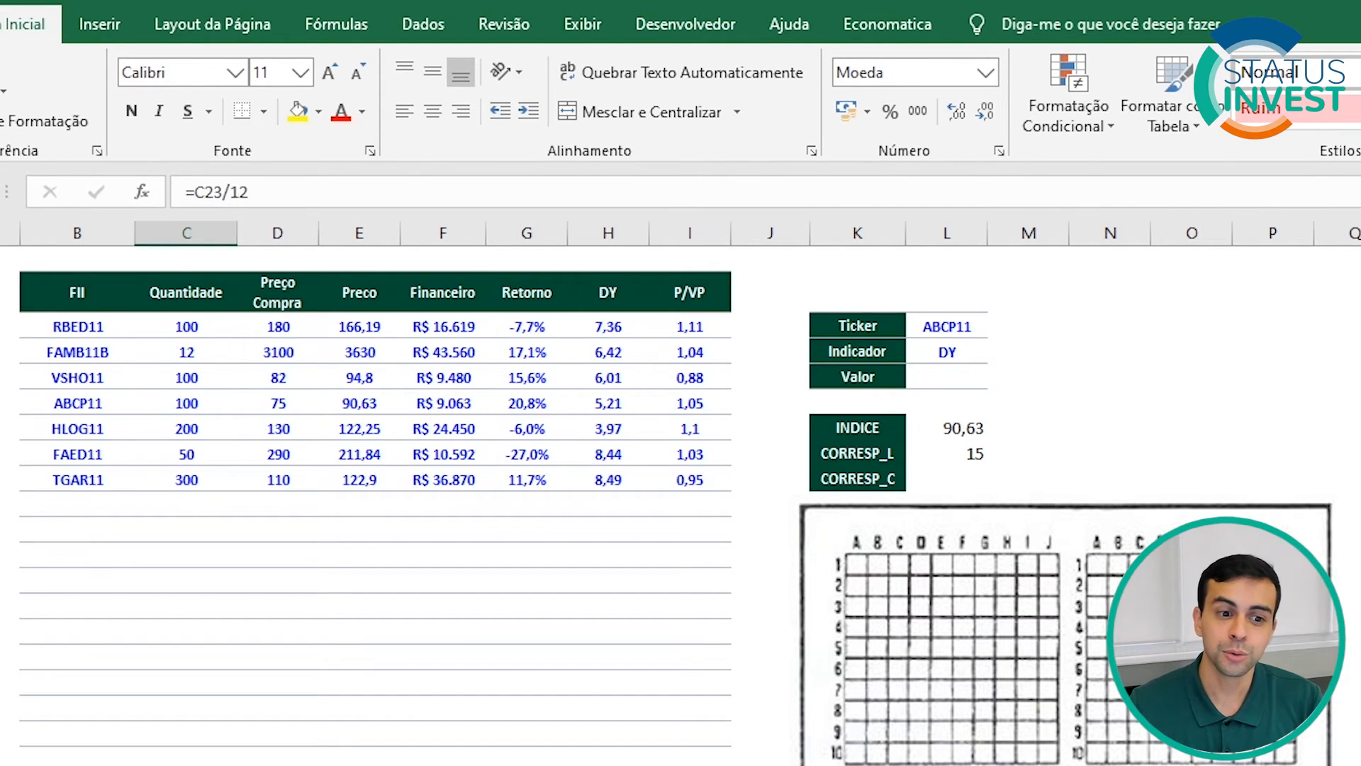